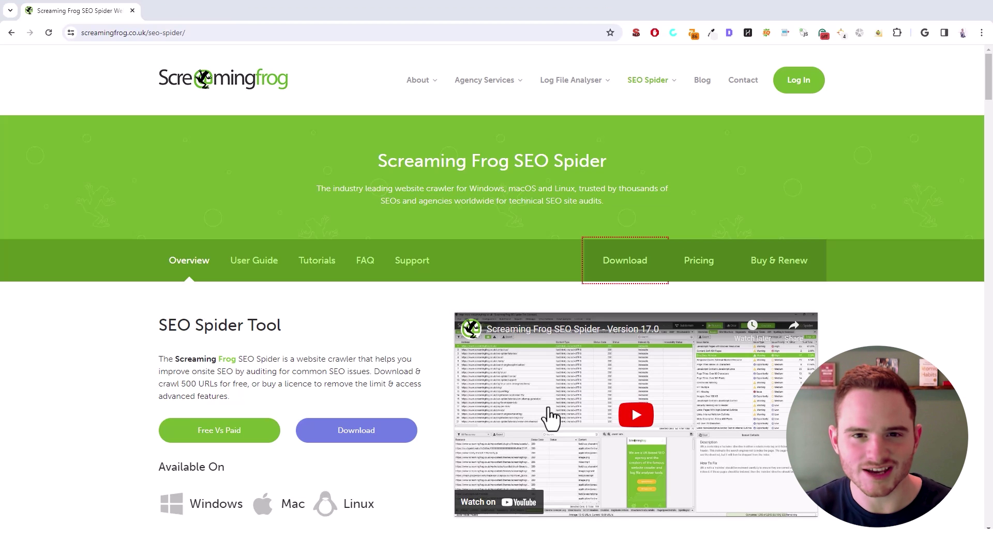
- Jump to the SEO Spider's Free Vs Paid section and scroll through the comparison table and features grid
{"action": "scroll", "coordinate": [465, 239], "scroll_direction": "down", "scroll_amount": 3}
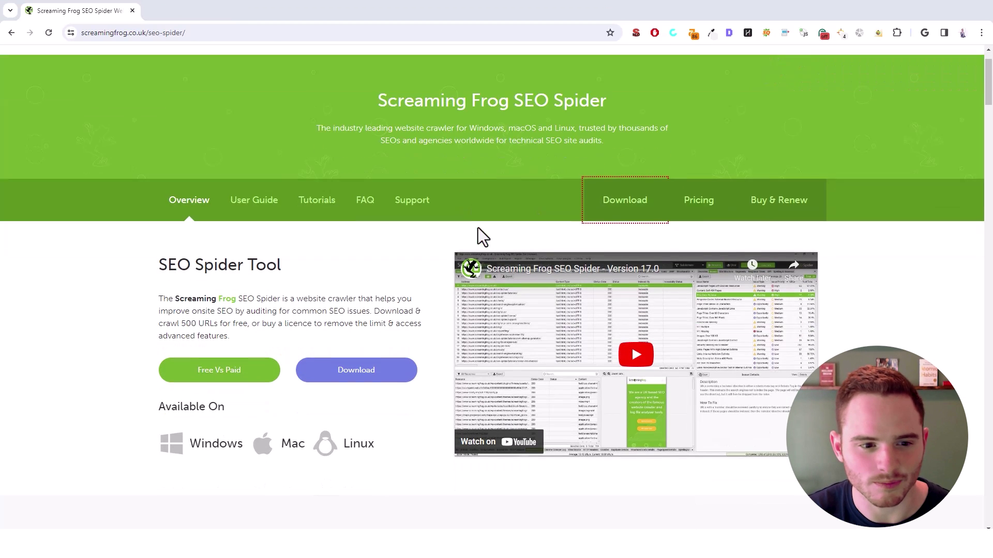
{"action": "scroll", "coordinate": [230, 282], "scroll_direction": "up", "scroll_amount": 1}
{"action": "scroll", "coordinate": [231, 286], "scroll_direction": "up", "scroll_amount": 2}
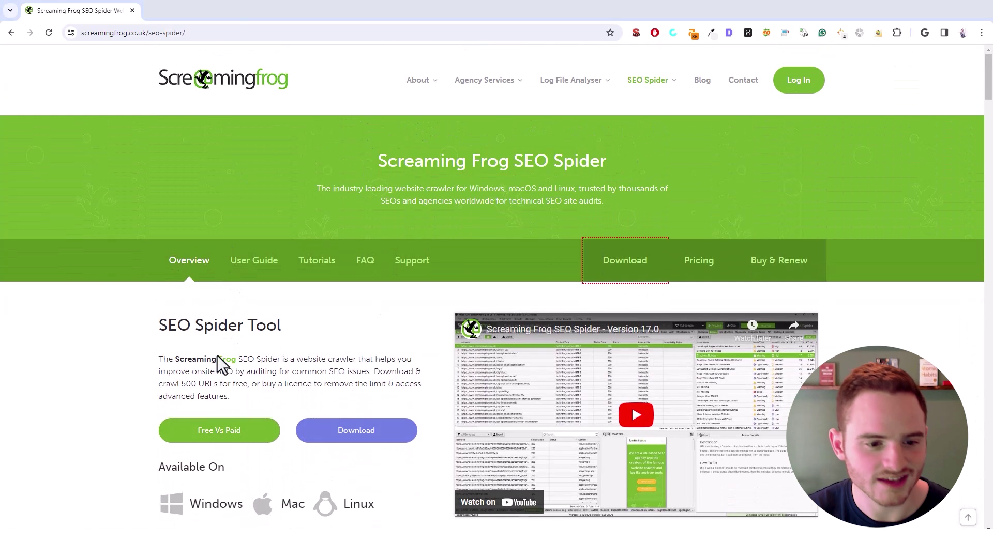
{"action": "scroll", "coordinate": [227, 352], "scroll_direction": "down", "scroll_amount": 2}
{"action": "left_click", "coordinate": [237, 326]}
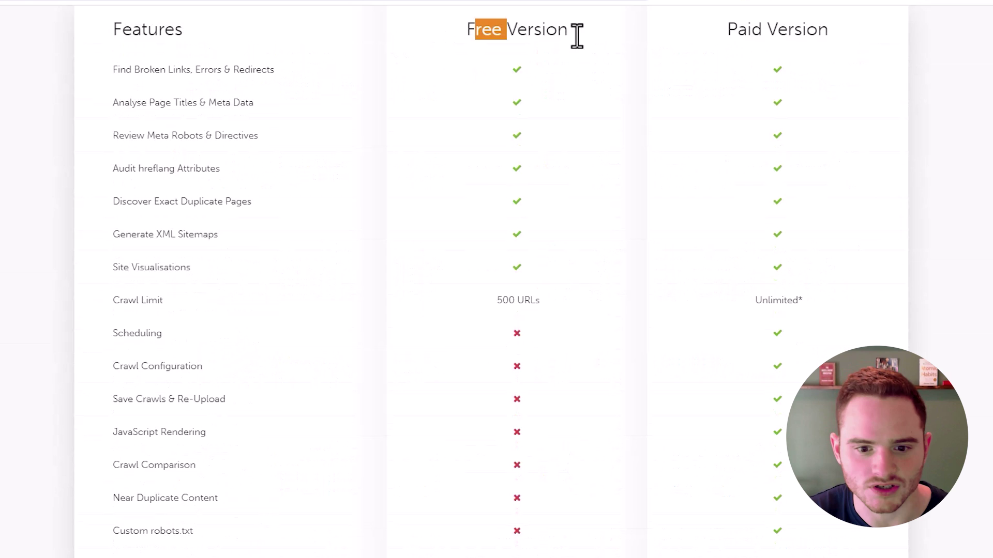
{"action": "scroll", "coordinate": [438, 290], "scroll_direction": "down", "scroll_amount": 8}
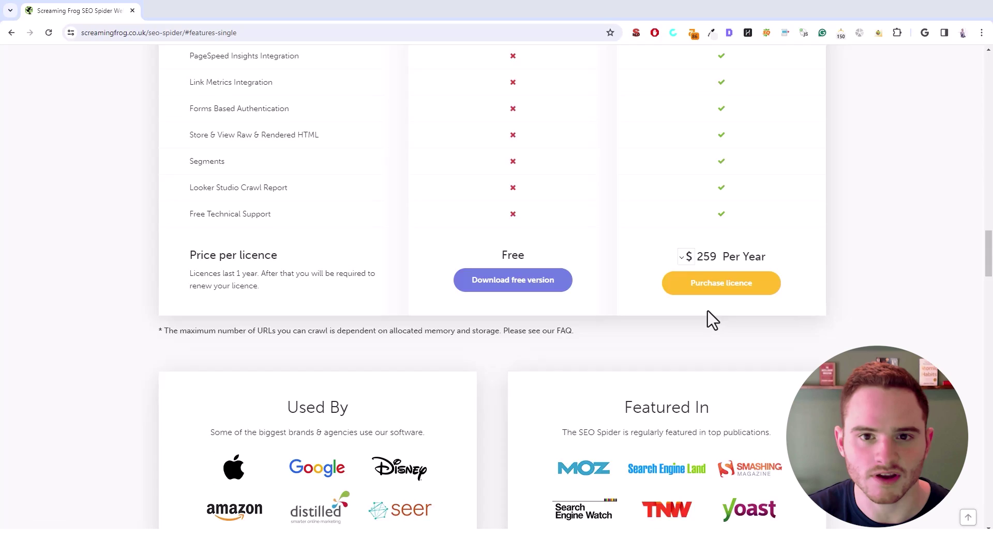
{"action": "scroll", "coordinate": [709, 312], "scroll_direction": "up", "scroll_amount": 12}
{"action": "scroll", "coordinate": [711, 318], "scroll_direction": "up", "scroll_amount": 15}
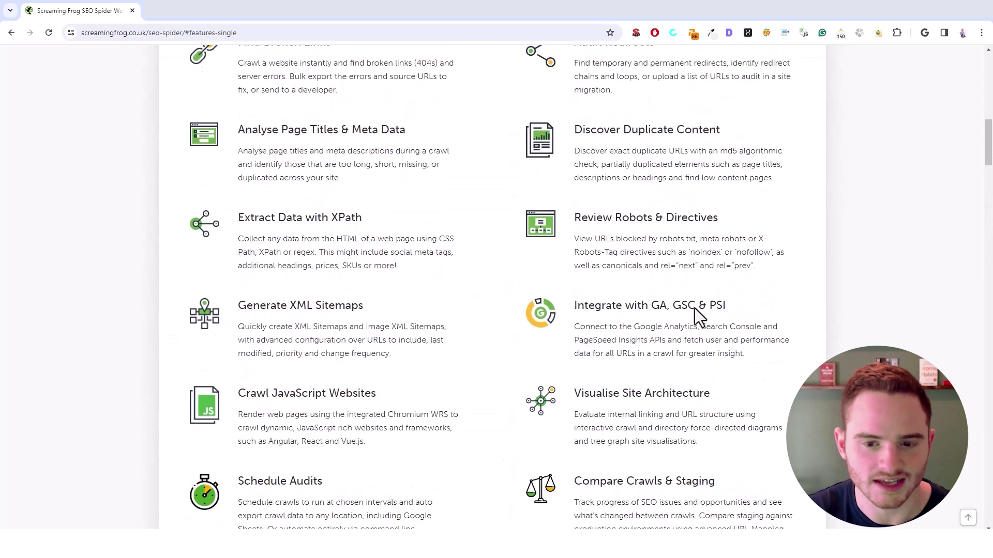
{"action": "scroll", "coordinate": [409, 238], "scroll_direction": "up", "scroll_amount": 2}
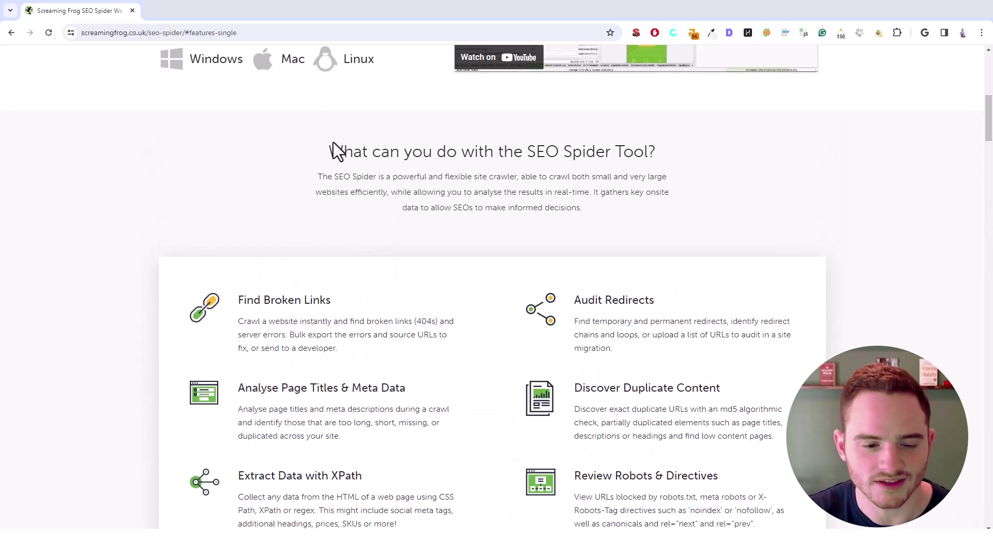
{"action": "scroll", "coordinate": [364, 245], "scroll_direction": "down", "scroll_amount": 3}
{"action": "scroll", "coordinate": [389, 266], "scroll_direction": "down", "scroll_amount": 1}
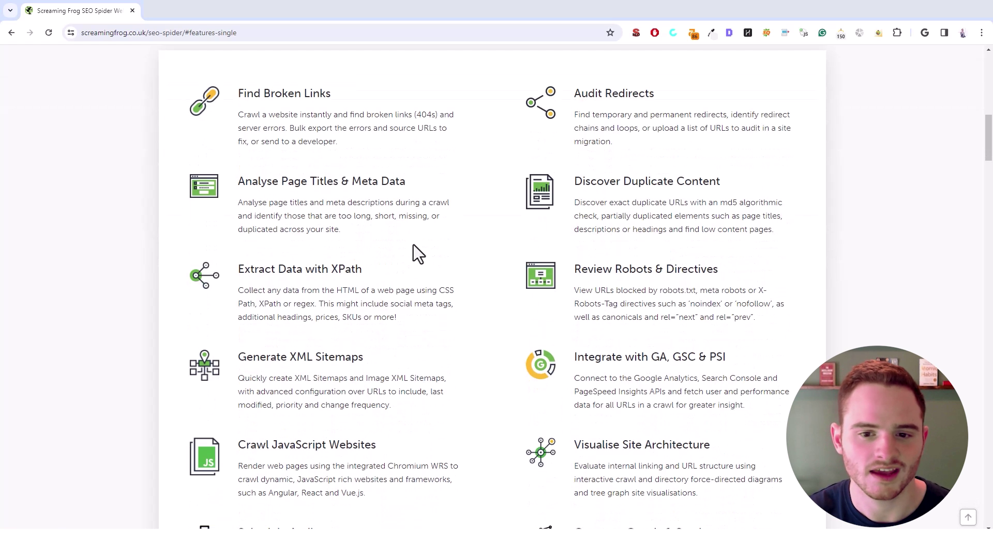
{"action": "scroll", "coordinate": [588, 209], "scroll_direction": "down", "scroll_amount": 4}
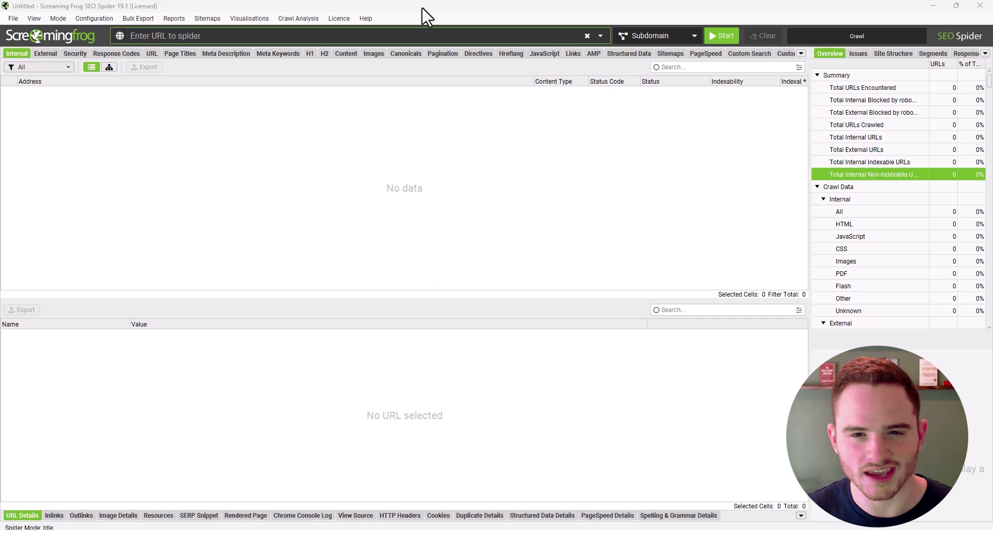
- Widen the Overview panel, make the main URL table taller, then narrow the Overview slightly
{"action": "left_click_drag", "start_coordinate": [808, 157], "coordinate": [738, 165]}
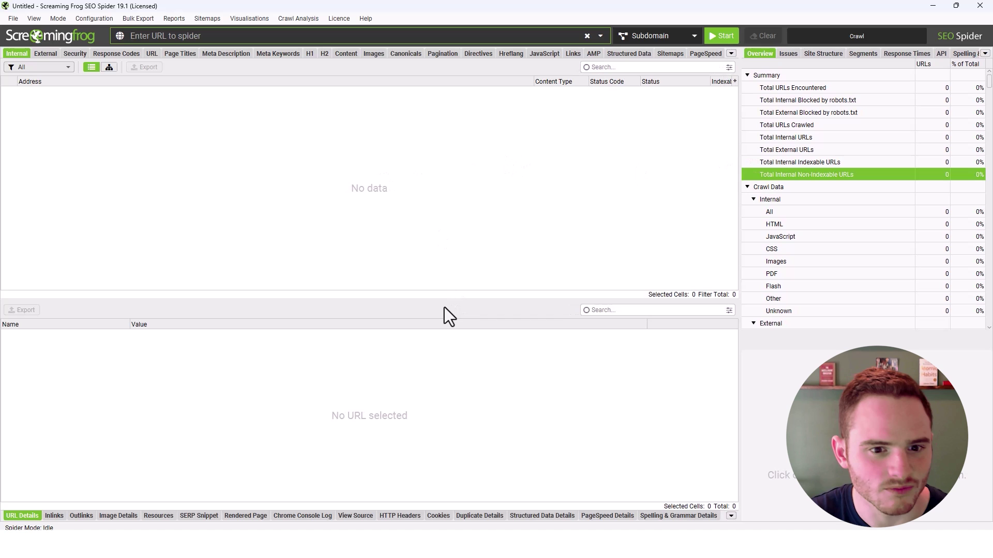
{"action": "left_click_drag", "start_coordinate": [443, 301], "coordinate": [448, 383]}
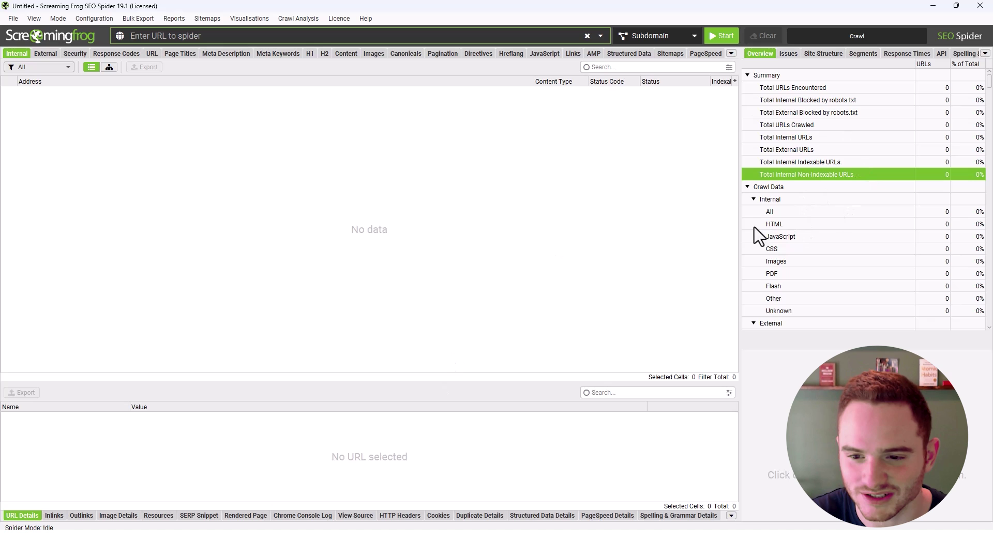
{"action": "left_click_drag", "start_coordinate": [739, 232], "coordinate": [761, 232]}
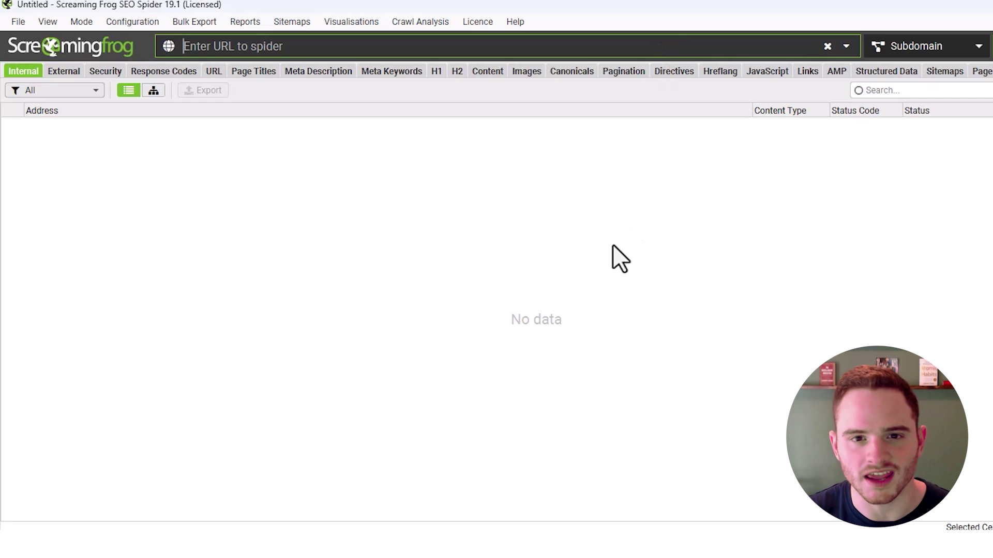
- Pick example.com from the URL suggestions, crawl it, and select its single 200 OK homepage row
{"action": "type", "text": "example.com"}
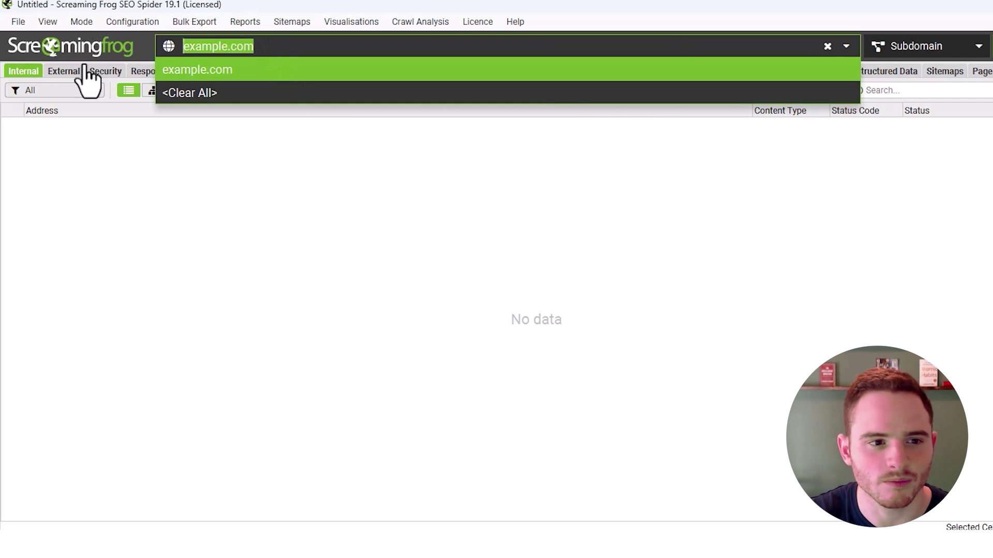
{"action": "left_click", "coordinate": [186, 262]}
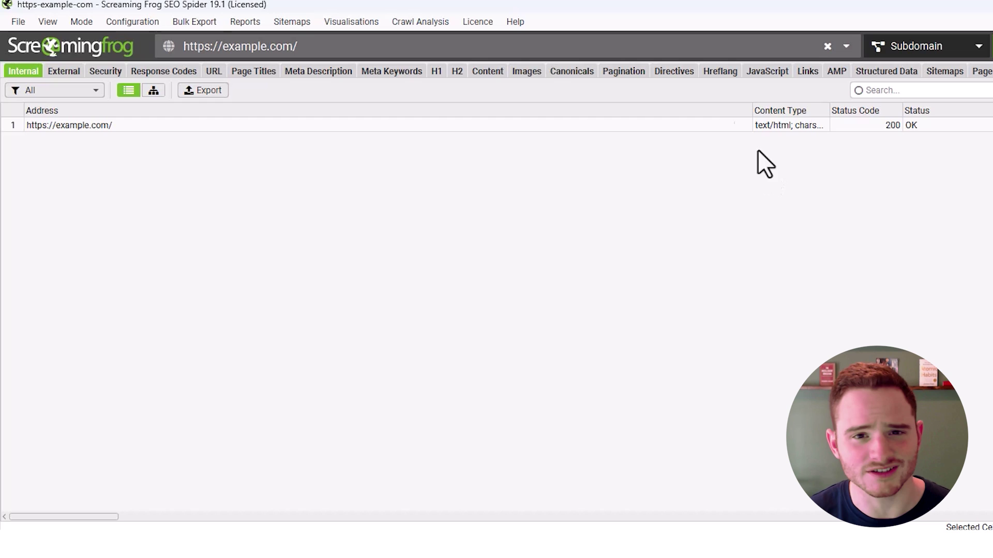
{"action": "left_click", "coordinate": [601, 126]}
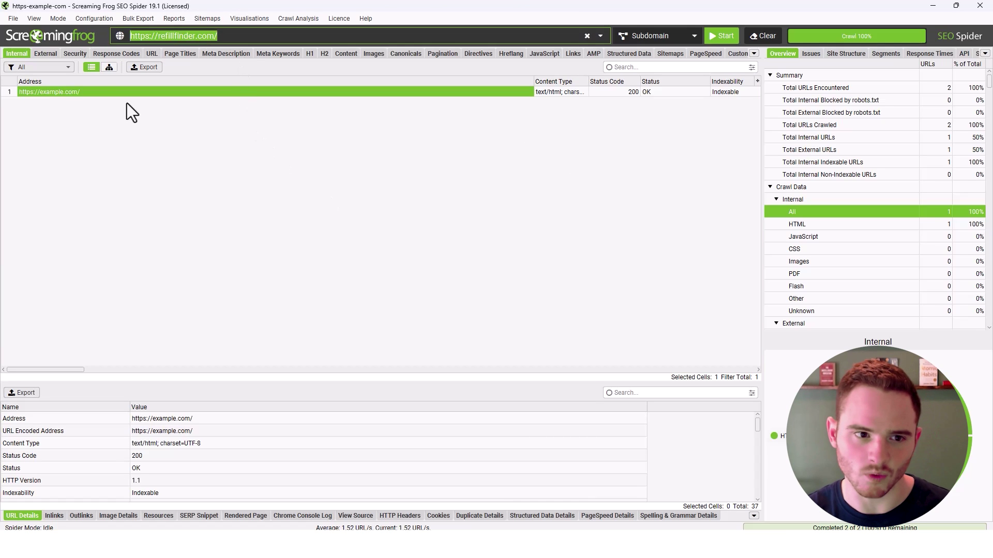
- Start the refillfinder.com crawl and scroll the Internal table as its URLs accumulate
{"action": "left_click", "coordinate": [309, 201]}
{"action": "left_click", "coordinate": [718, 41]}
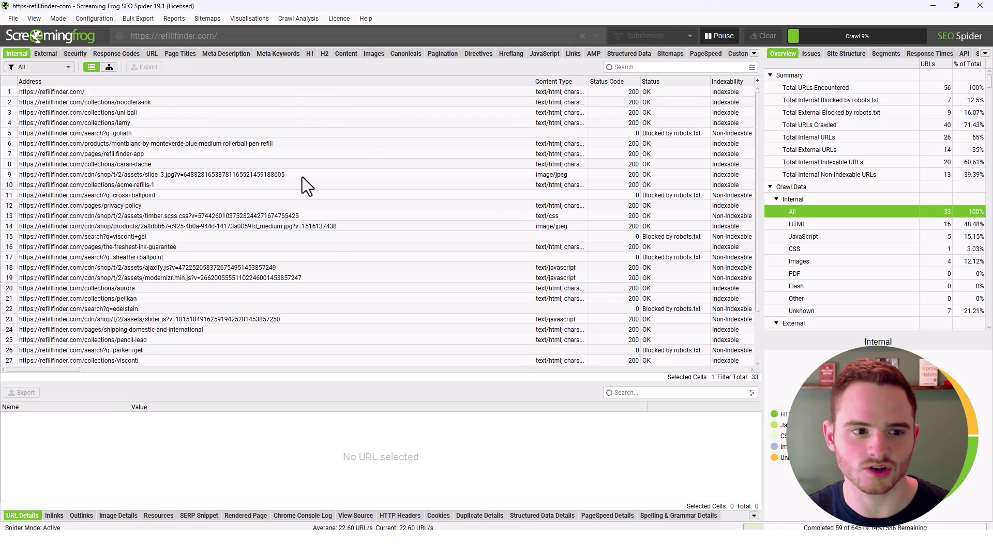
{"action": "scroll", "coordinate": [331, 230], "scroll_direction": "down", "scroll_amount": 7}
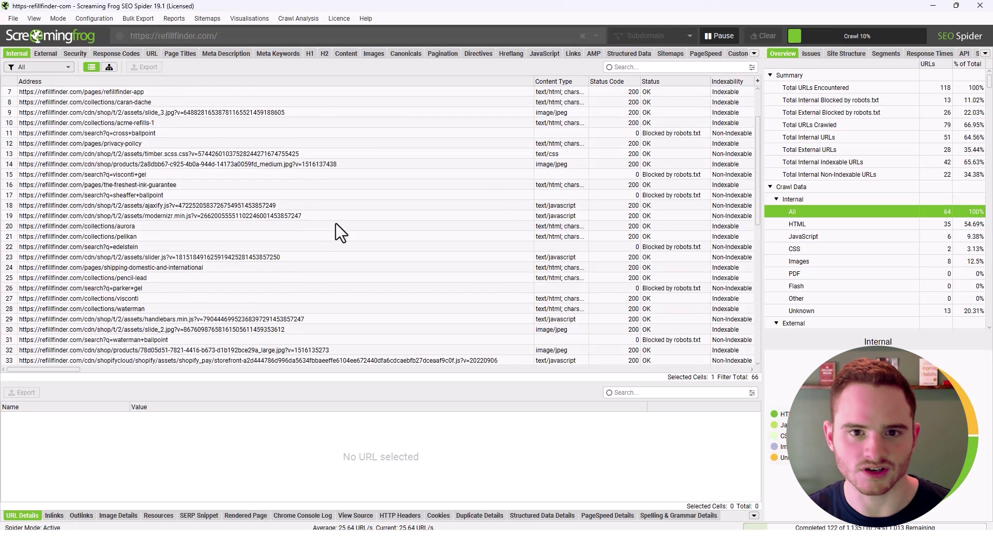
{"action": "scroll", "coordinate": [336, 223], "scroll_direction": "down", "scroll_amount": 2}
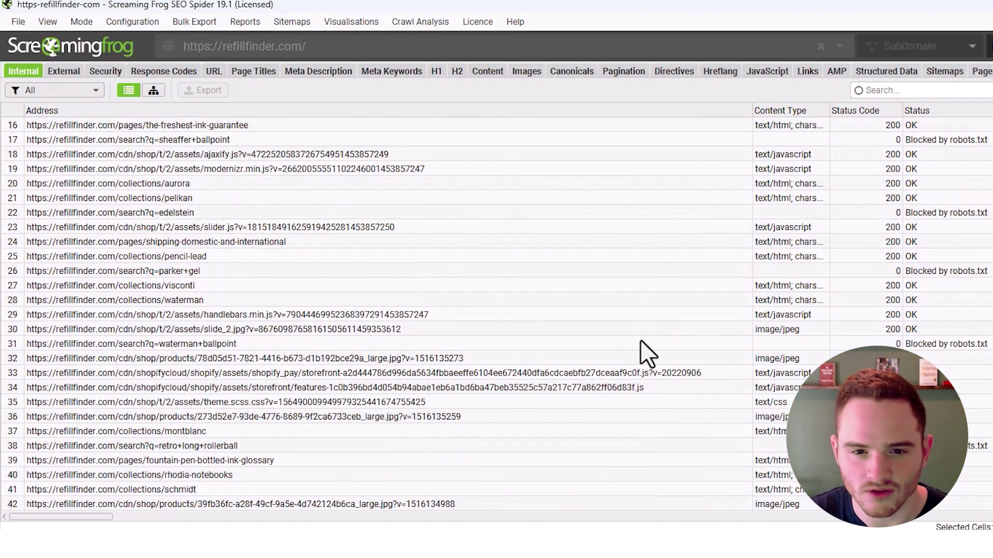
{"action": "scroll", "coordinate": [644, 339], "scroll_direction": "up", "scroll_amount": 5}
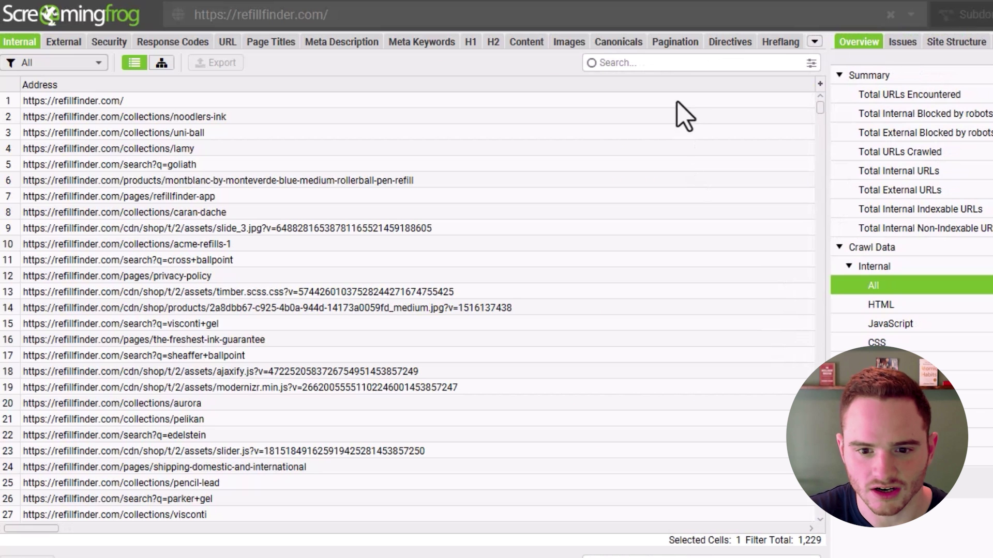
- Select crawled URLs to view their details, then show all internal URLs with the donut chart
{"action": "left_click_drag", "start_coordinate": [677, 102], "coordinate": [628, 396]}
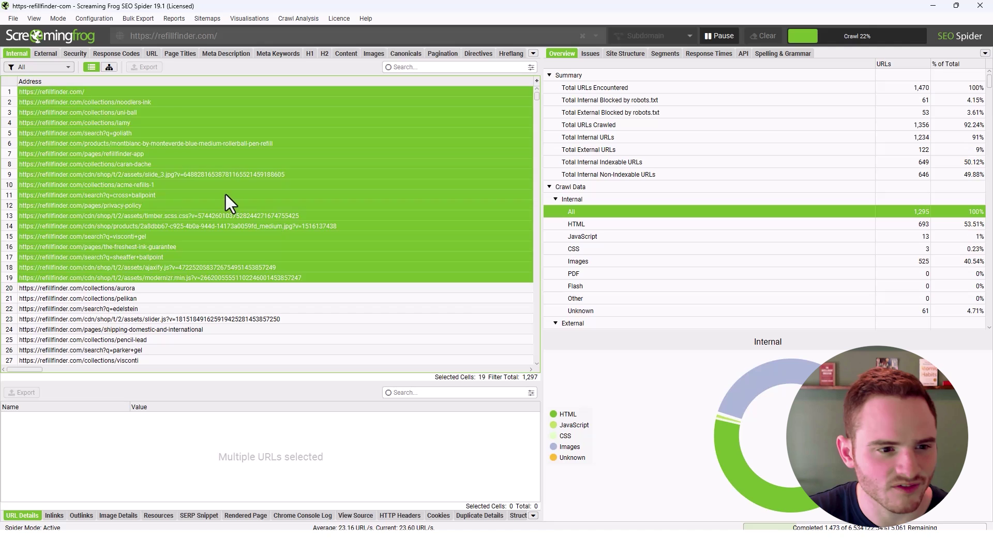
{"action": "left_click", "coordinate": [340, 259]}
{"action": "left_click", "coordinate": [340, 233]}
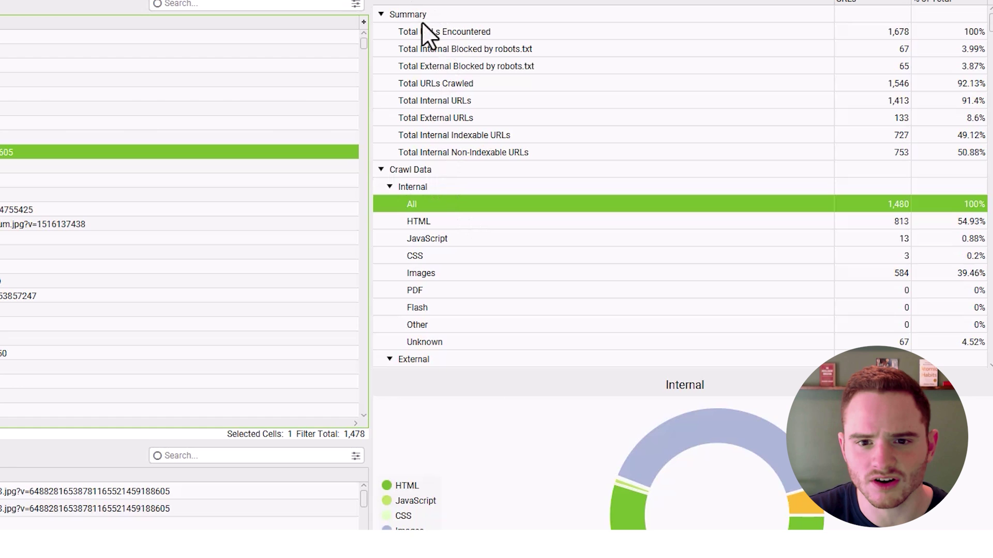
{"action": "left_click", "coordinate": [453, 35]}
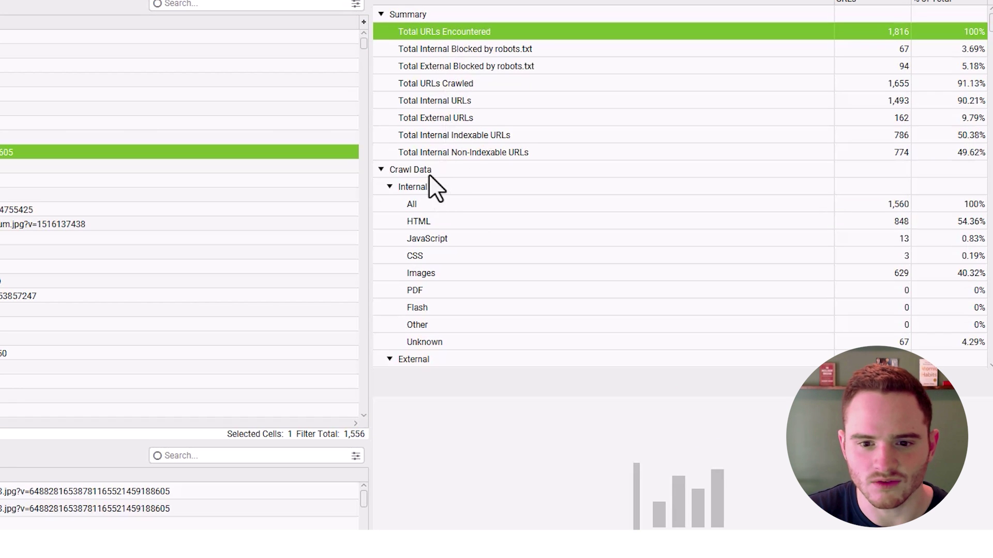
{"action": "left_click", "coordinate": [419, 205]}
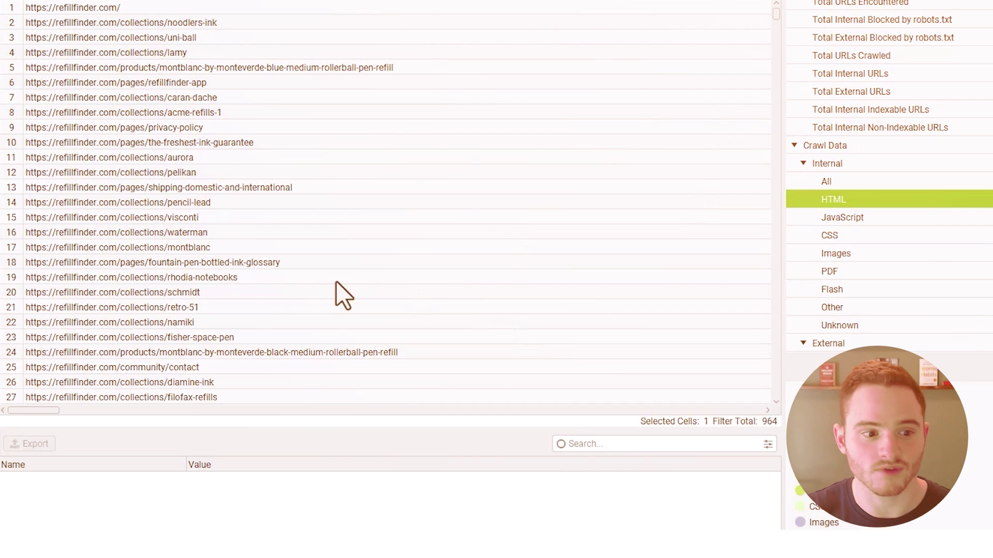
- Open the row-20 Schmidt collection URL in the browser from its context menu
{"action": "left_click", "coordinate": [322, 293]}
{"action": "right_click", "coordinate": [309, 294]}
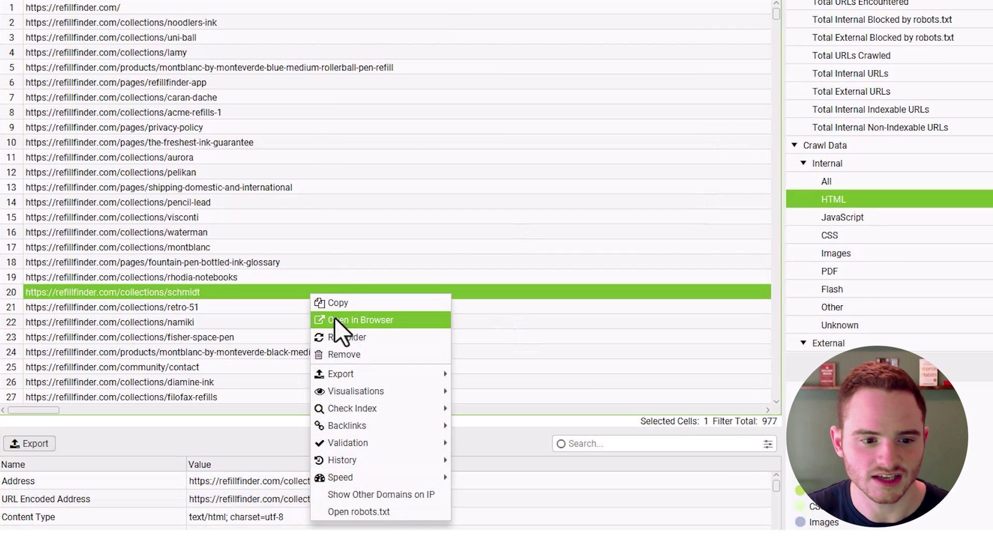
{"action": "left_click", "coordinate": [334, 319]}
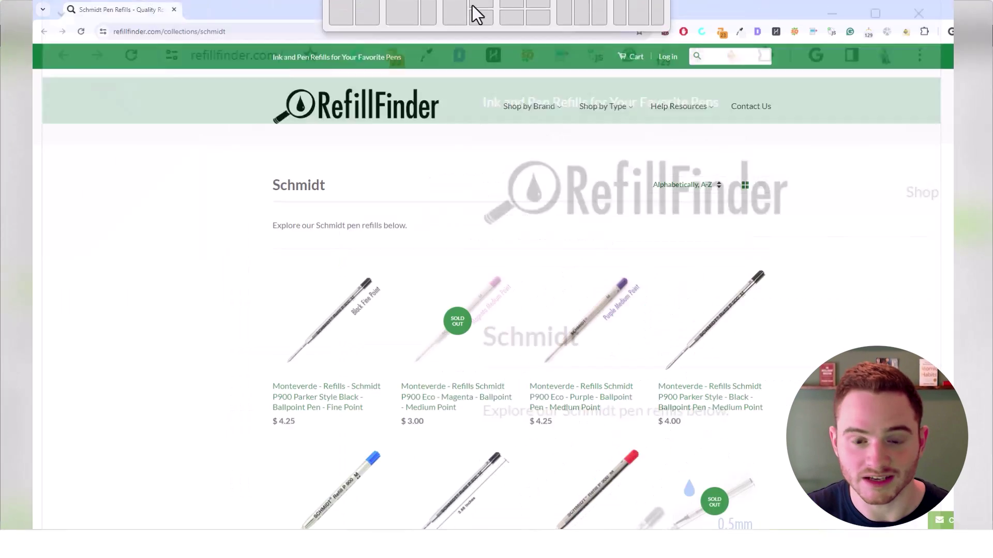
- Scroll through the live Schmidt refills page in Chrome, then close the browser
{"action": "mouse_move", "coordinate": [501, 107]}
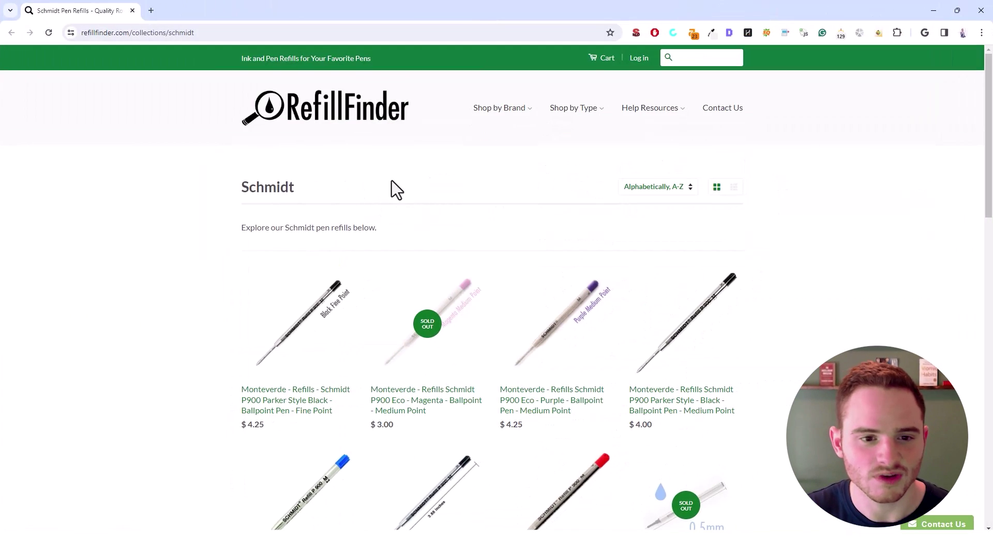
{"action": "scroll", "coordinate": [392, 189], "scroll_direction": "down", "scroll_amount": 10}
{"action": "scroll", "coordinate": [395, 189], "scroll_direction": "up", "scroll_amount": 6}
{"action": "scroll", "coordinate": [385, 181], "scroll_direction": "up", "scroll_amount": 5}
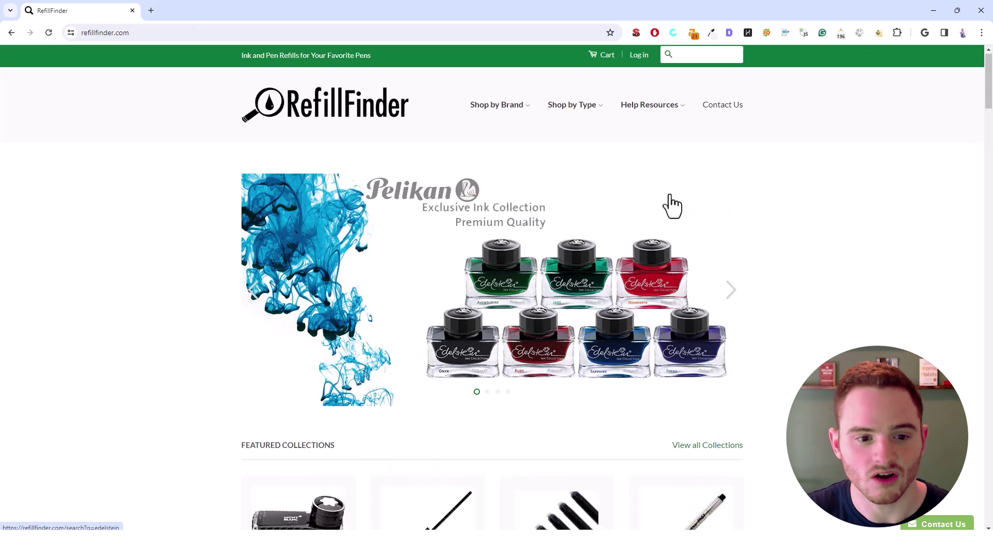
{"action": "scroll", "coordinate": [669, 205], "scroll_direction": "down", "scroll_amount": 4}
{"action": "left_click", "coordinate": [981, 9]}
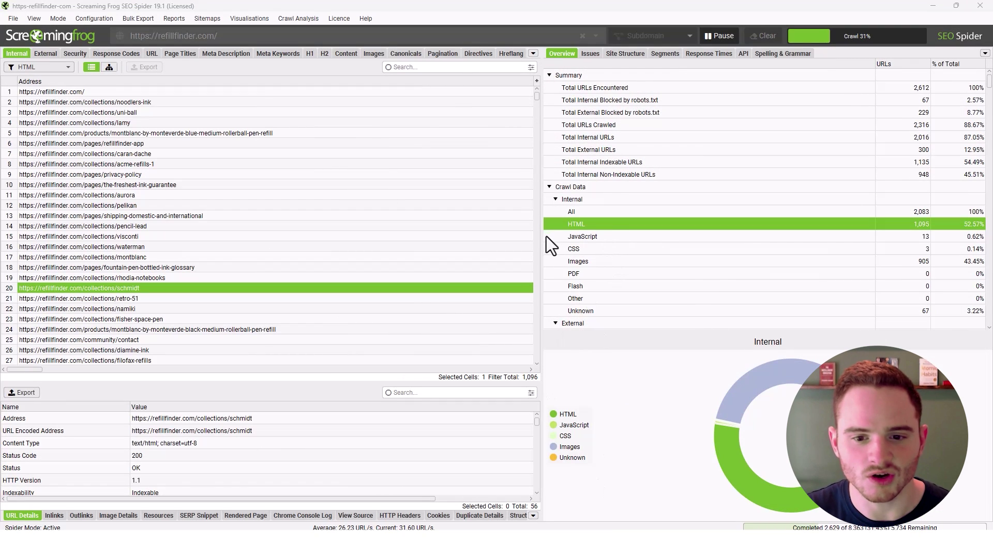
- Widen the URL table, pause the crawl at 31%, and scroll through the internal HTML pages
{"action": "left_click_drag", "start_coordinate": [550, 237], "coordinate": [607, 241]}
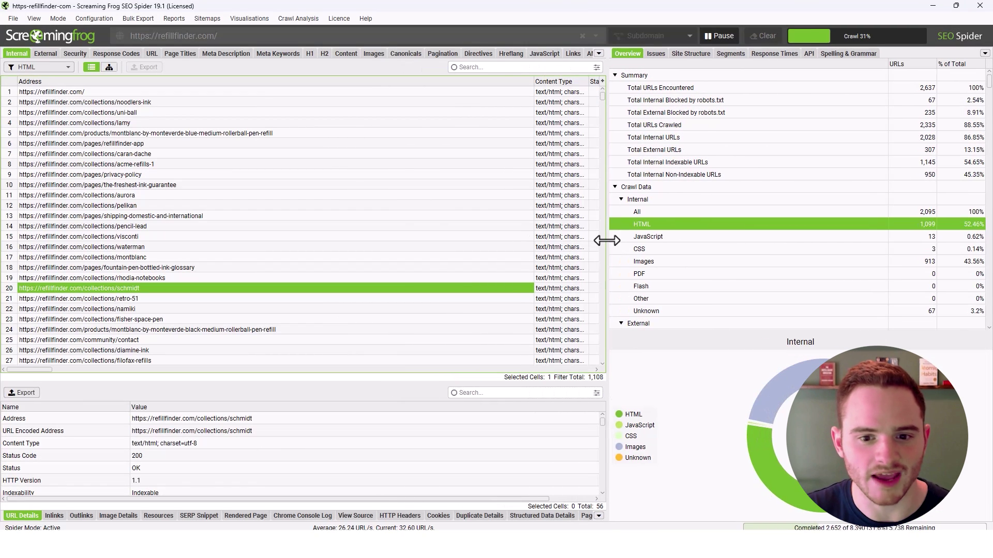
{"action": "left_click", "coordinate": [719, 36]}
{"action": "scroll", "coordinate": [395, 250], "scroll_direction": "down", "scroll_amount": 17}
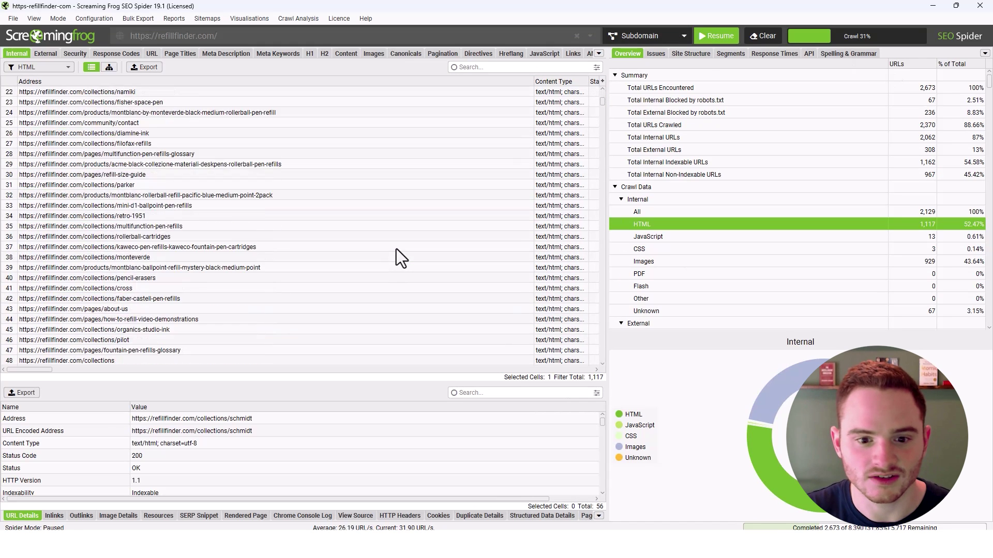
{"action": "scroll", "coordinate": [360, 267], "scroll_direction": "down", "scroll_amount": 8}
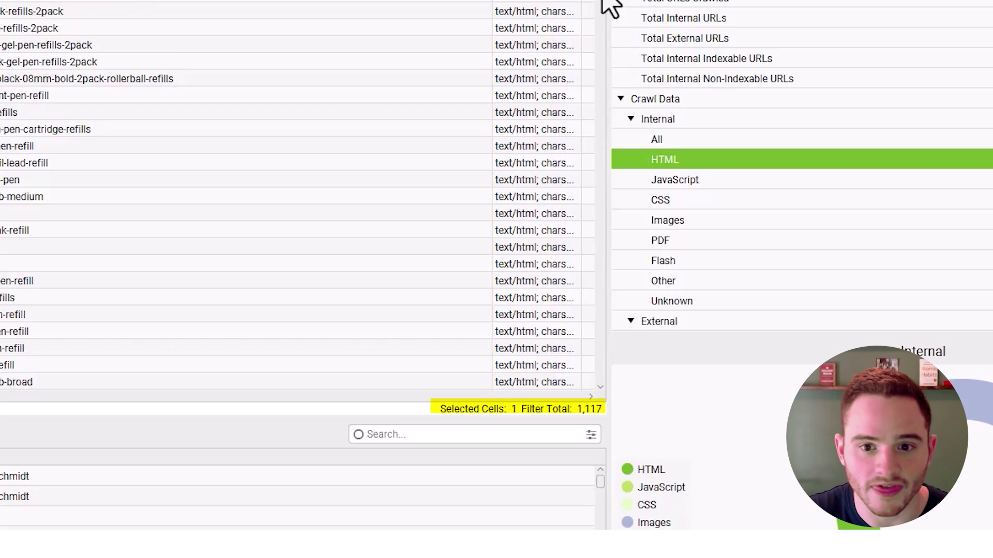
{"action": "scroll", "coordinate": [608, 5], "scroll_direction": "down", "scroll_amount": 20}
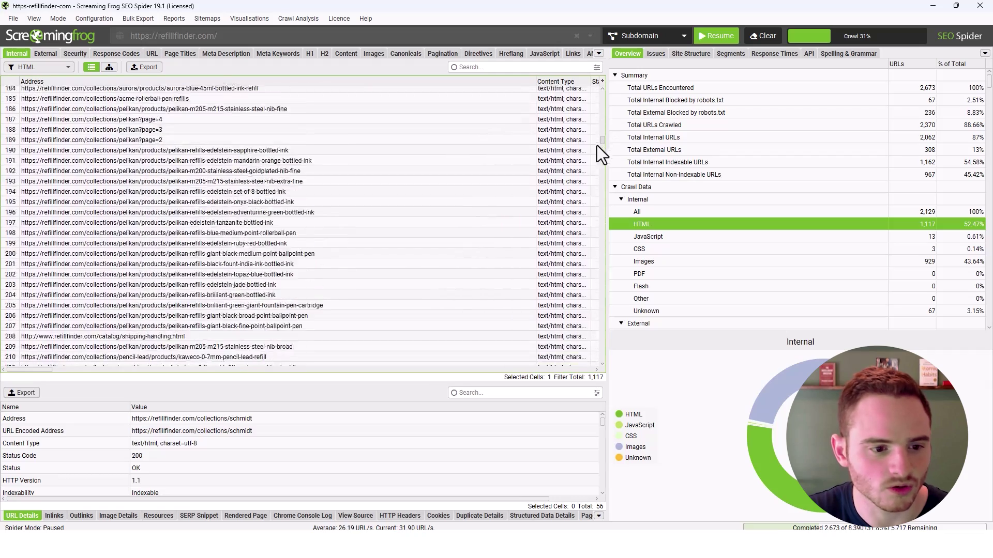
{"action": "scroll", "coordinate": [594, 156], "scroll_direction": "down", "scroll_amount": 5}
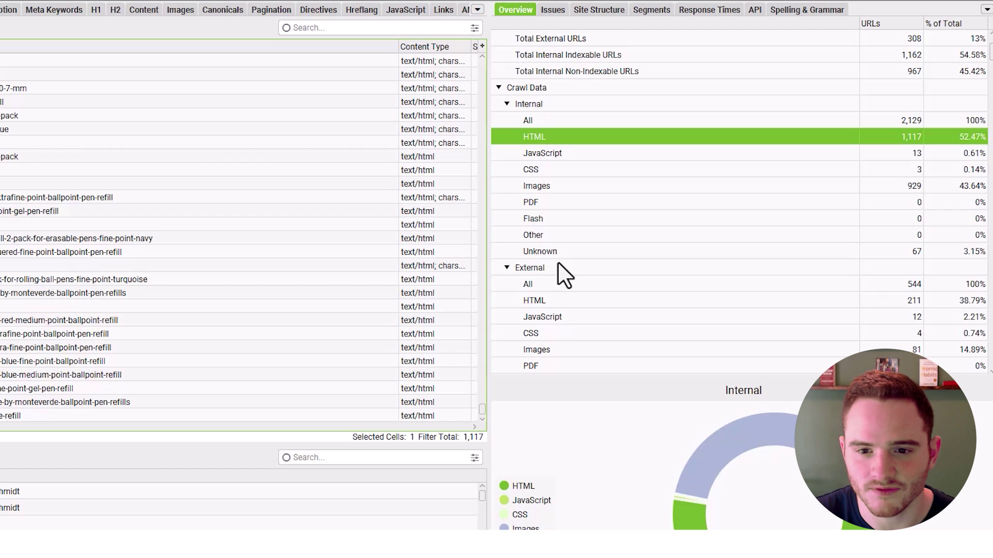
- List the 5 URLs still served over HTTP under Security and inspect the non-secure homepage
{"action": "scroll", "coordinate": [558, 254], "scroll_direction": "down", "scroll_amount": 4}
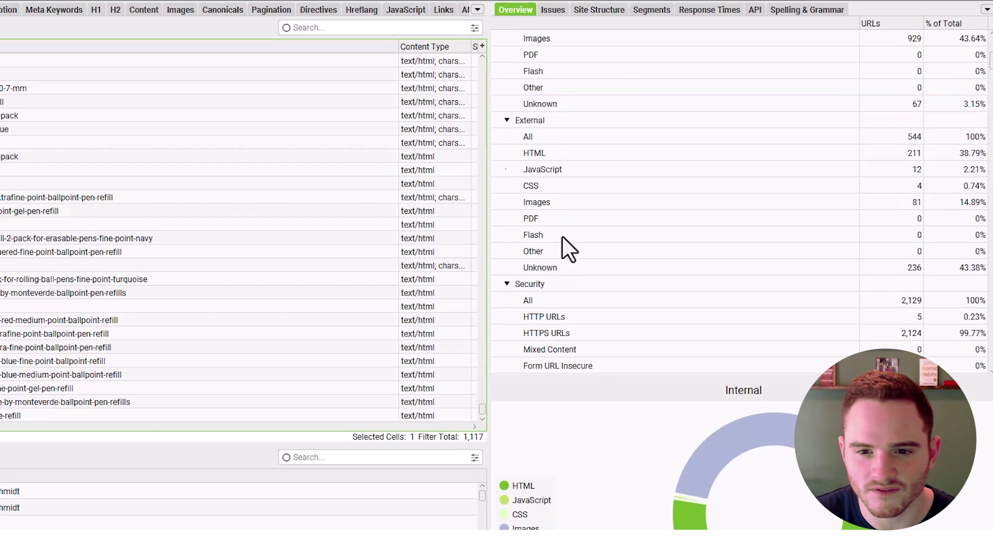
{"action": "scroll", "coordinate": [566, 222], "scroll_direction": "down", "scroll_amount": 1}
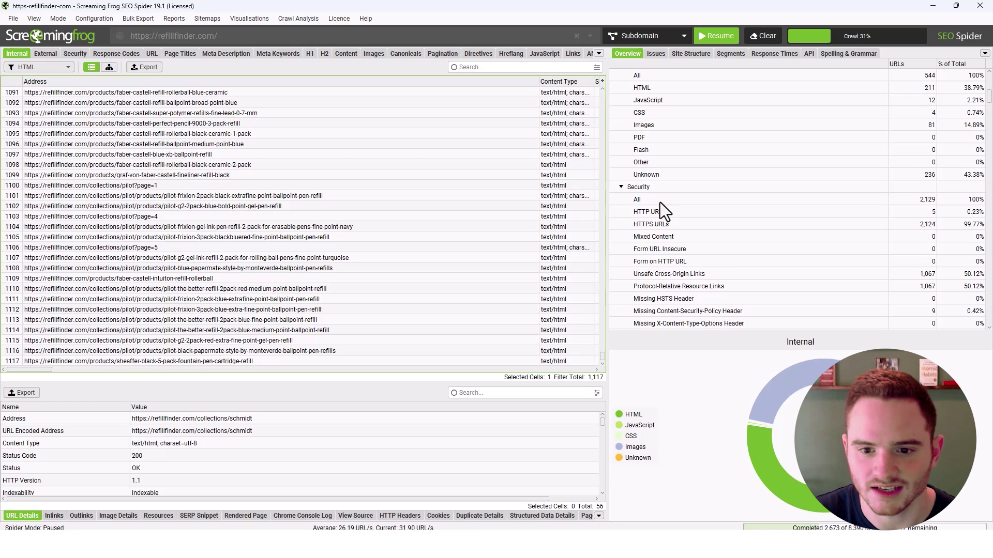
{"action": "scroll", "coordinate": [659, 203], "scroll_direction": "down", "scroll_amount": 1}
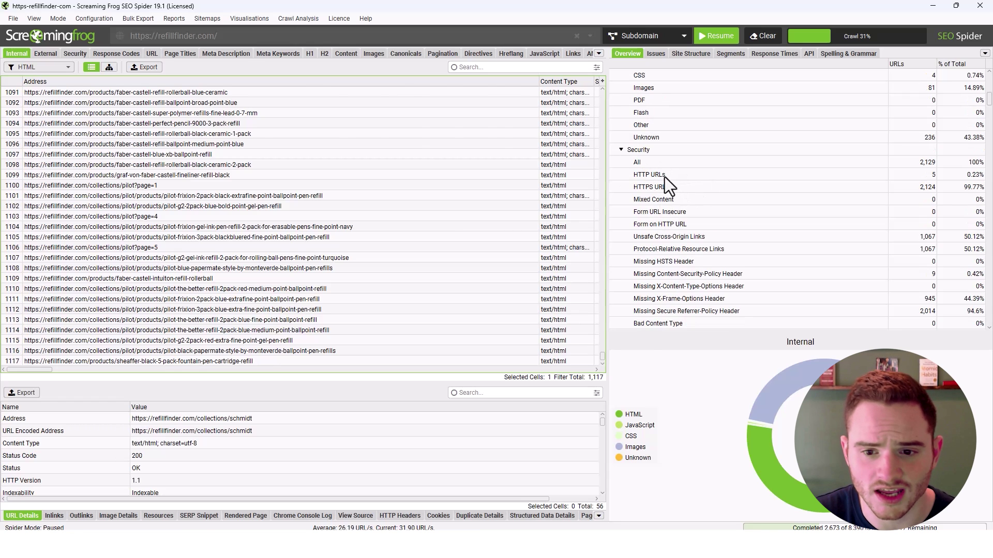
{"action": "left_click", "coordinate": [664, 176]}
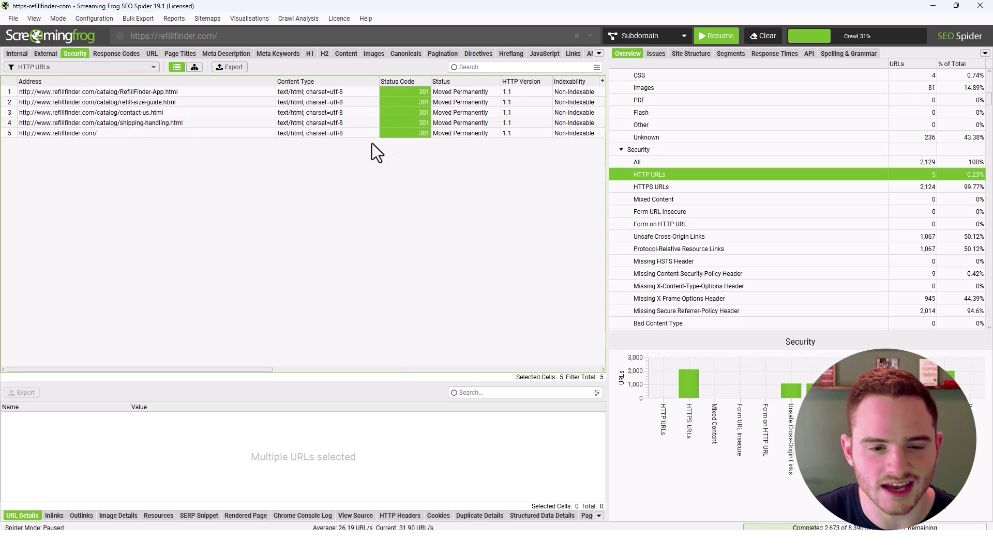
{"action": "left_click", "coordinate": [69, 134]}
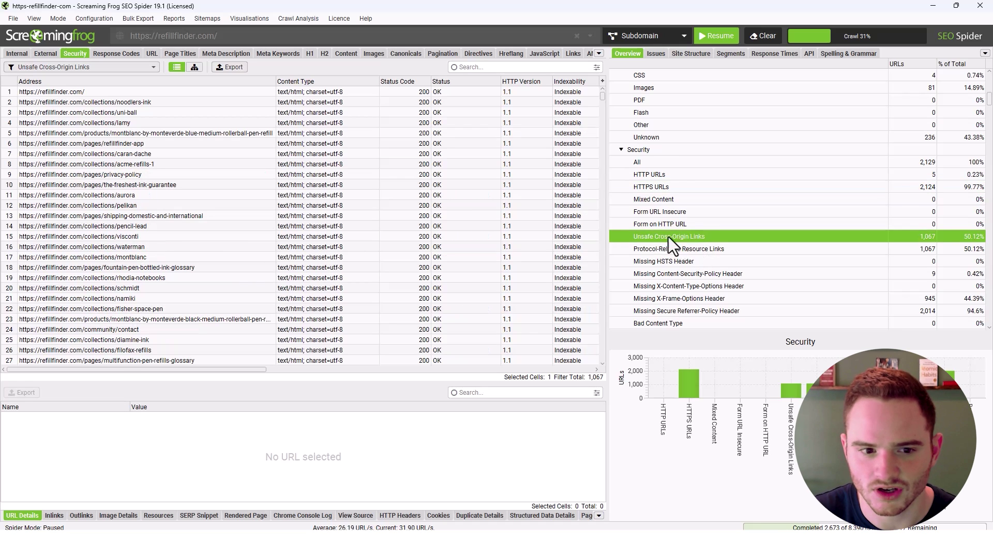
- Show the 1,067 pages with protocol-relative resource links, then the 303 URLs blocked by robots.txt
{"action": "scroll", "coordinate": [690, 237], "scroll_direction": "down", "scroll_amount": 1}
{"action": "left_click", "coordinate": [704, 212]}
{"action": "scroll", "coordinate": [722, 246], "scroll_direction": "down", "scroll_amount": 1}
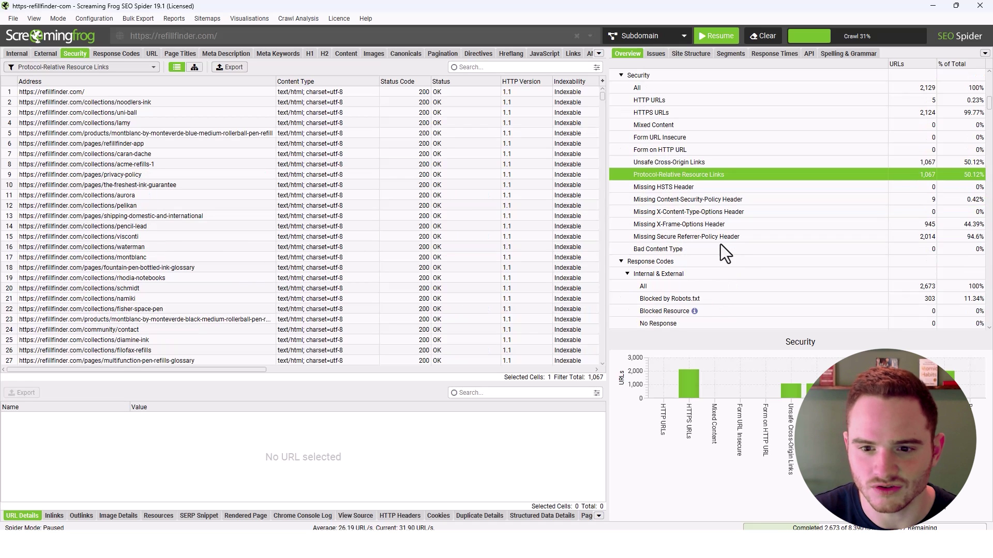
{"action": "scroll", "coordinate": [718, 237], "scroll_direction": "down", "scroll_amount": 3}
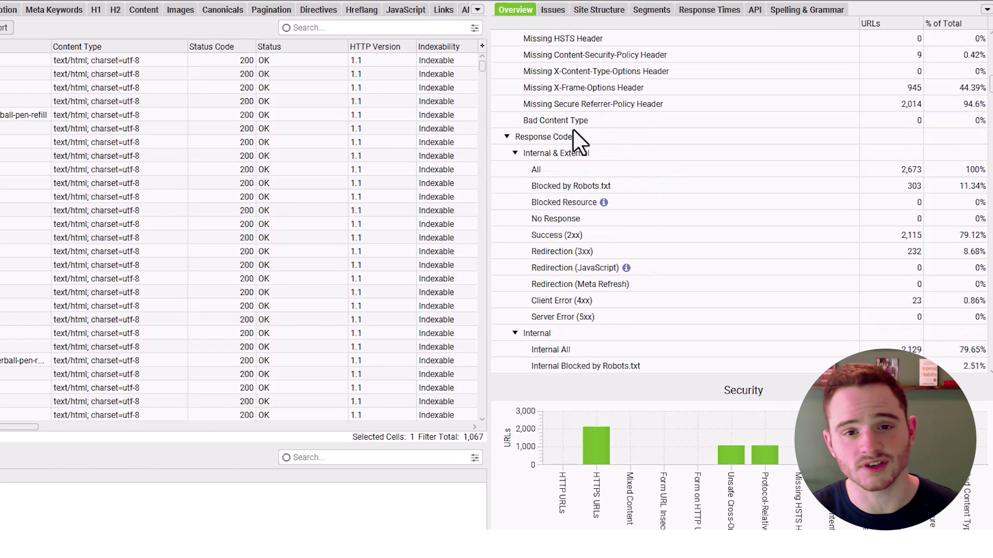
{"action": "left_click", "coordinate": [571, 186]}
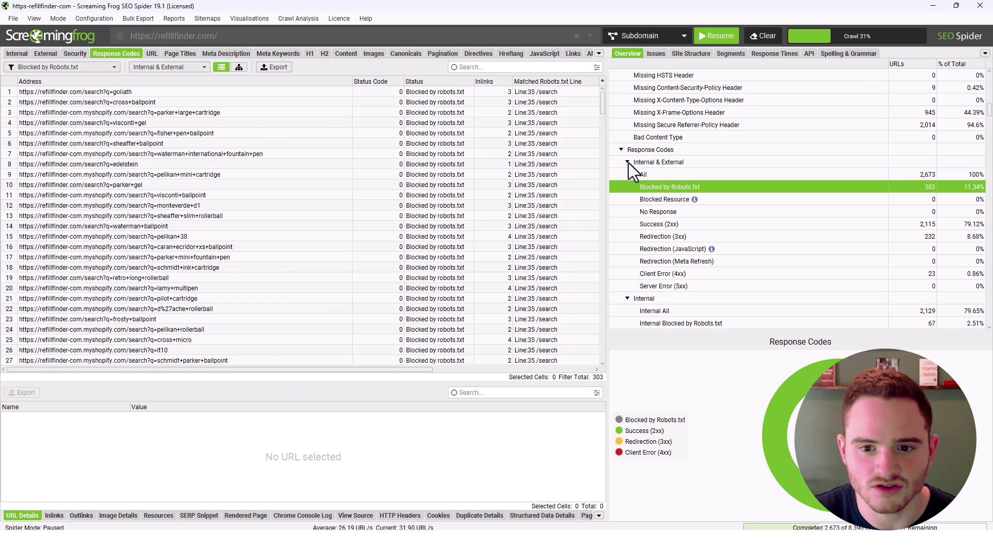
- Filter Response Codes to Internal All (2,129 URLs) and inspect the retro-51 page returning 404
{"action": "left_click", "coordinate": [516, 154]}
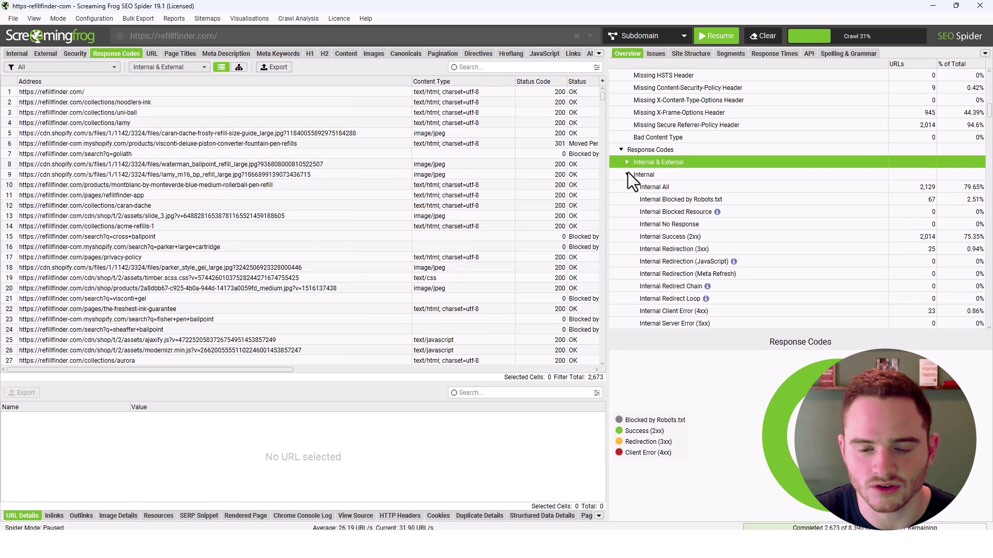
{"action": "left_click", "coordinate": [654, 176]}
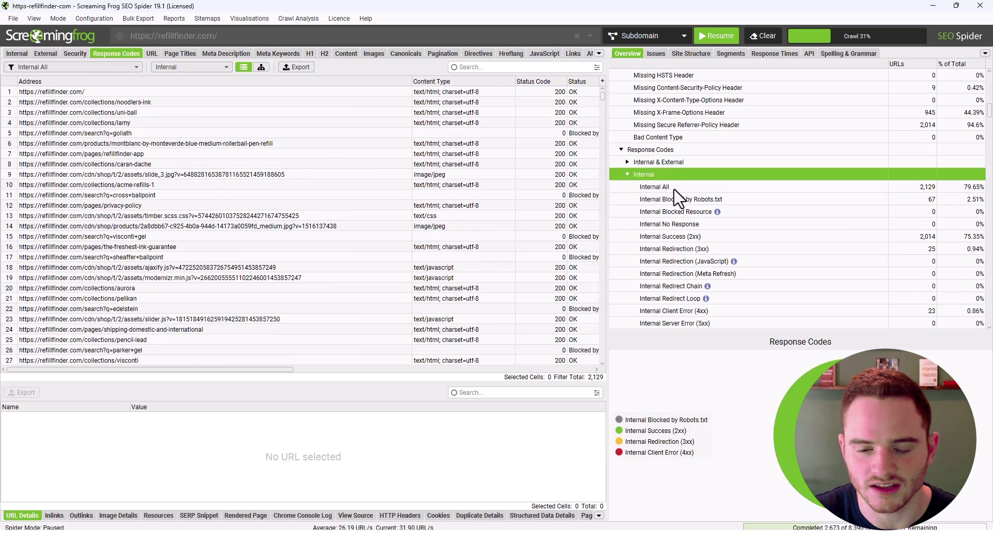
{"action": "left_click", "coordinate": [674, 187]}
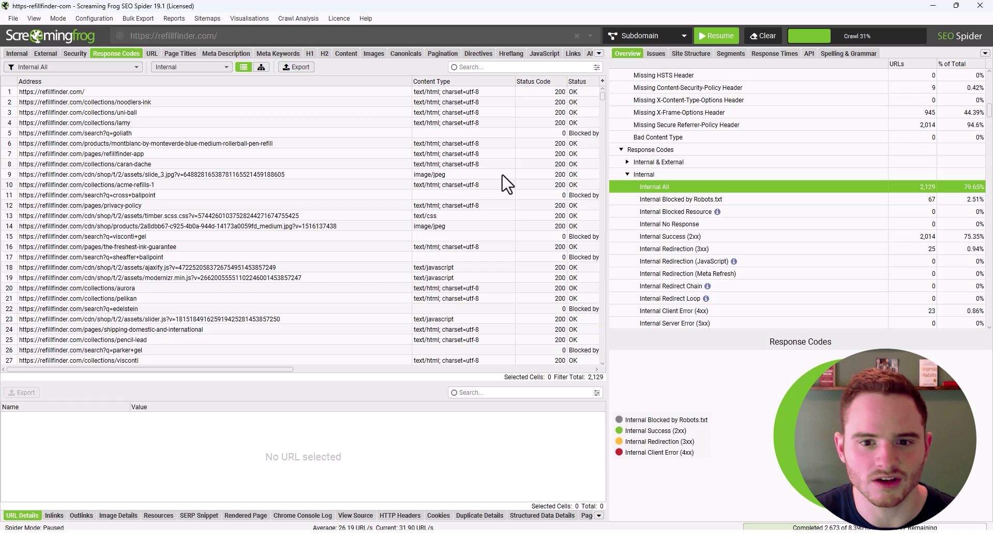
{"action": "scroll", "coordinate": [515, 182], "scroll_direction": "down", "scroll_amount": 12}
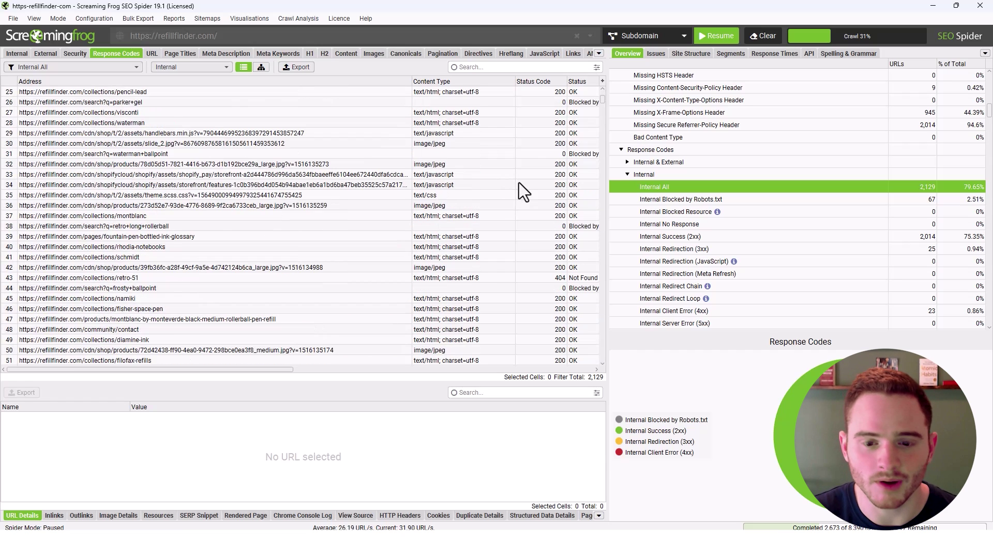
{"action": "left_click_drag", "start_coordinate": [545, 157], "coordinate": [409, 152]}
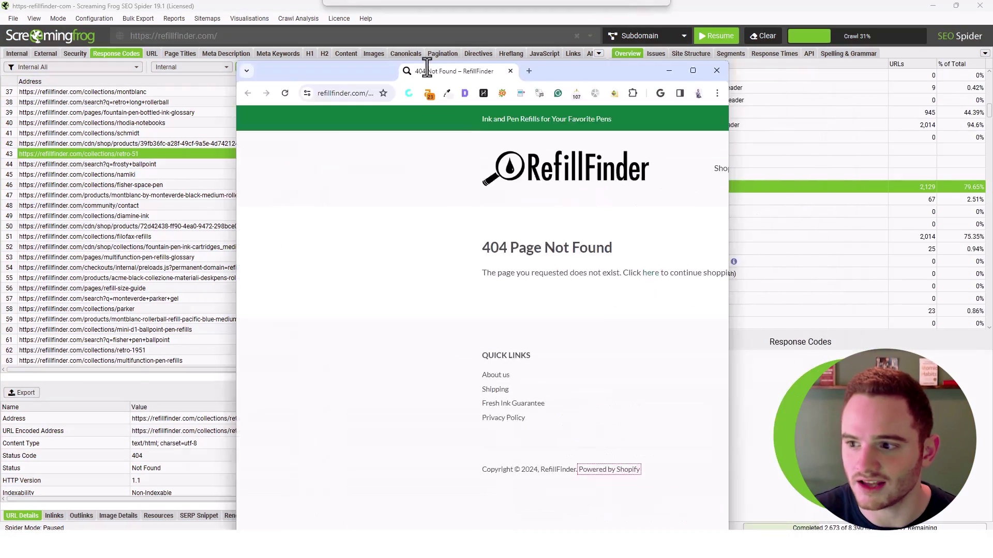
{"action": "left_click_drag", "start_coordinate": [420, 67], "coordinate": [393, 2]}
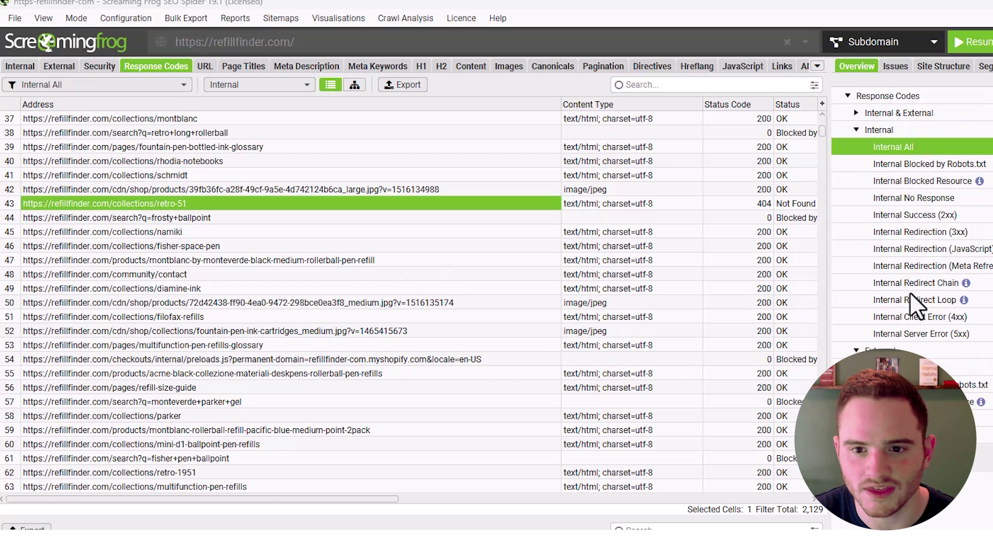
- Filter to the 23 internal 4xx URLs, select the five 404 rows, and view their inlinks
{"action": "left_click", "coordinate": [972, 324]}
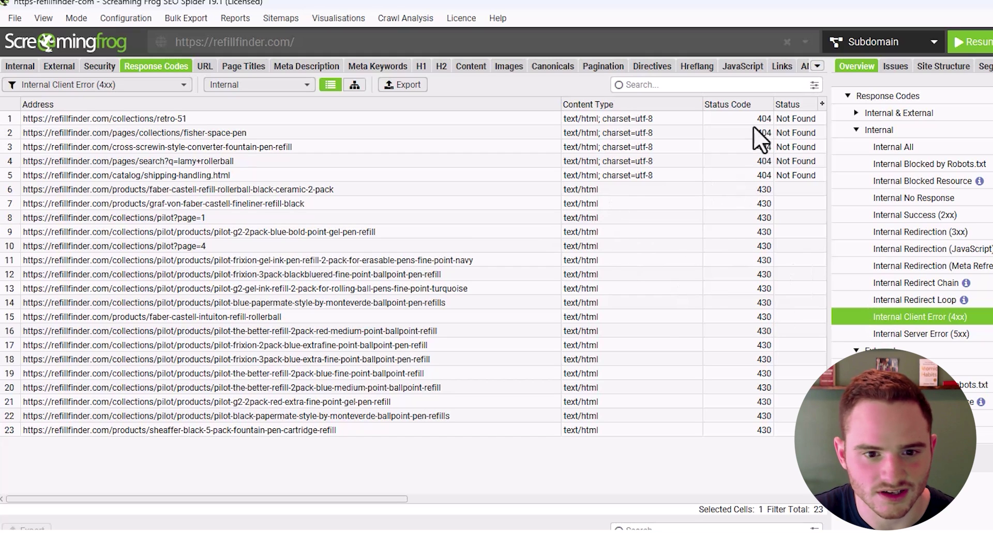
{"action": "left_click_drag", "start_coordinate": [749, 191], "coordinate": [742, 383]}
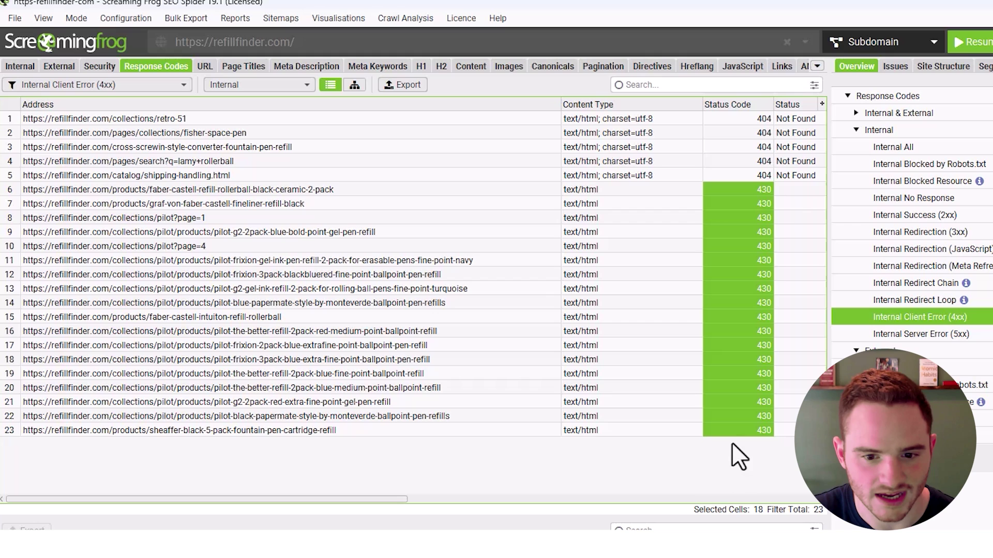
{"action": "left_click_drag", "start_coordinate": [740, 120], "coordinate": [731, 172]}
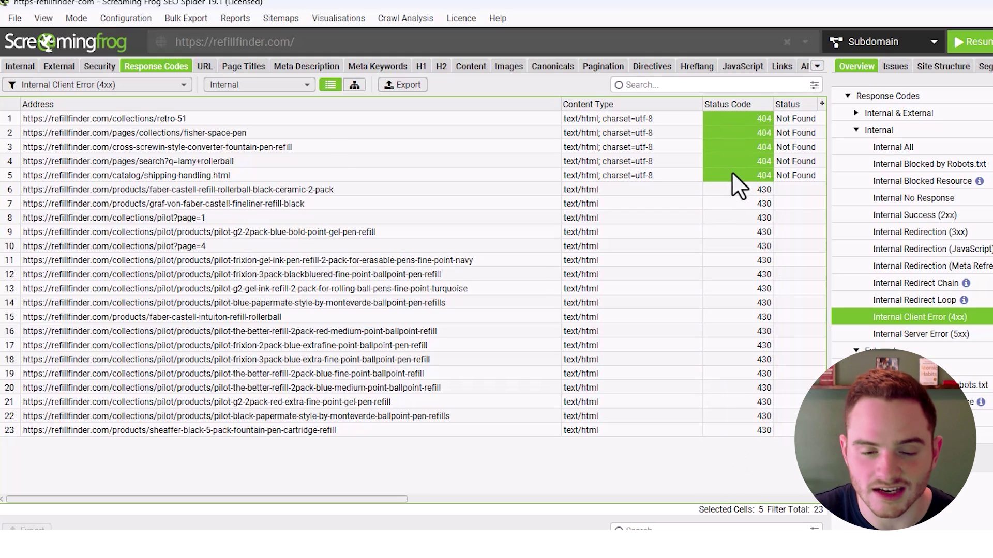
{"action": "left_click", "coordinate": [337, 135]}
{"action": "left_click_drag", "start_coordinate": [349, 118], "coordinate": [343, 179]}
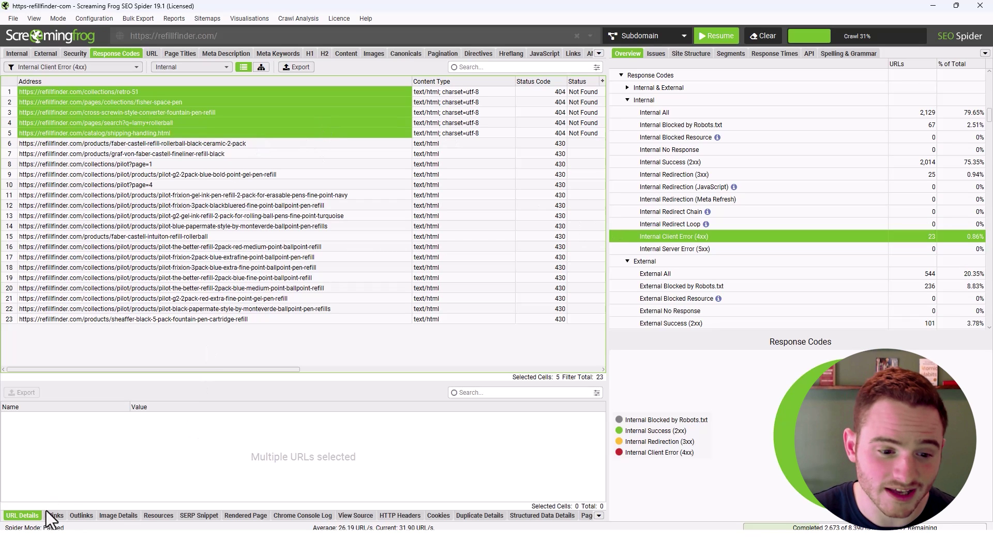
{"action": "left_click", "coordinate": [54, 516]}
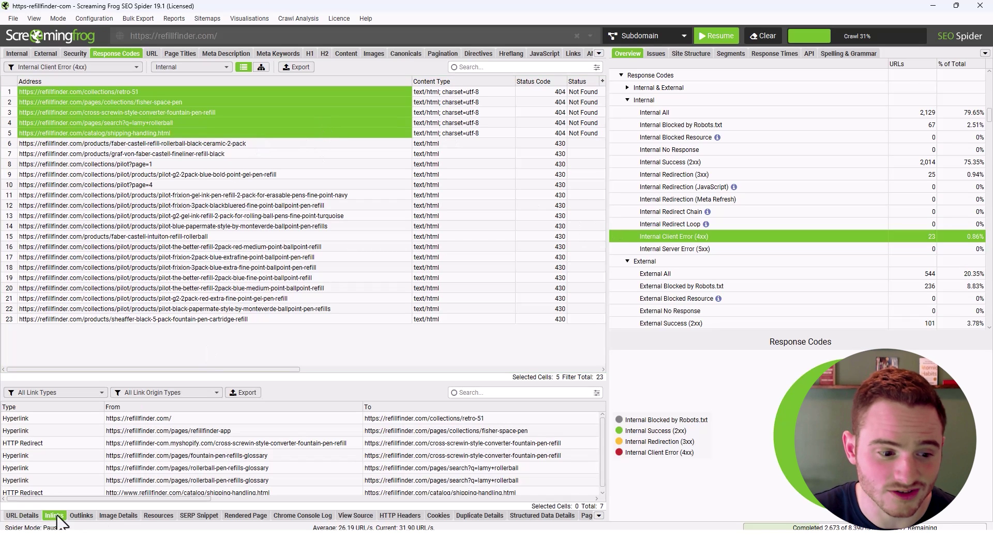
{"action": "scroll", "coordinate": [215, 439], "scroll_direction": "down", "scroll_amount": 1}
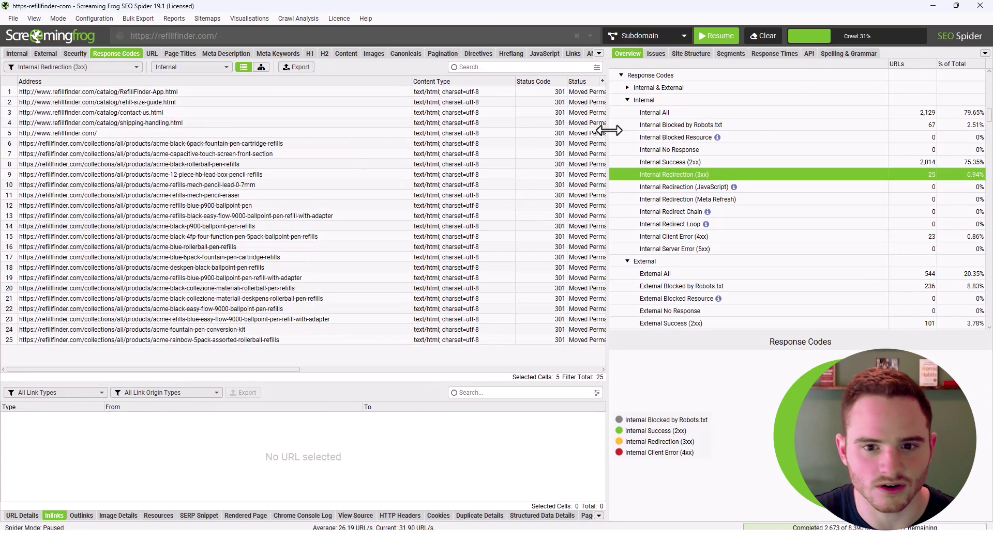
{"action": "left_click_drag", "start_coordinate": [609, 130], "coordinate": [684, 139]}
{"action": "left_click_drag", "start_coordinate": [522, 92], "coordinate": [540, 340]}
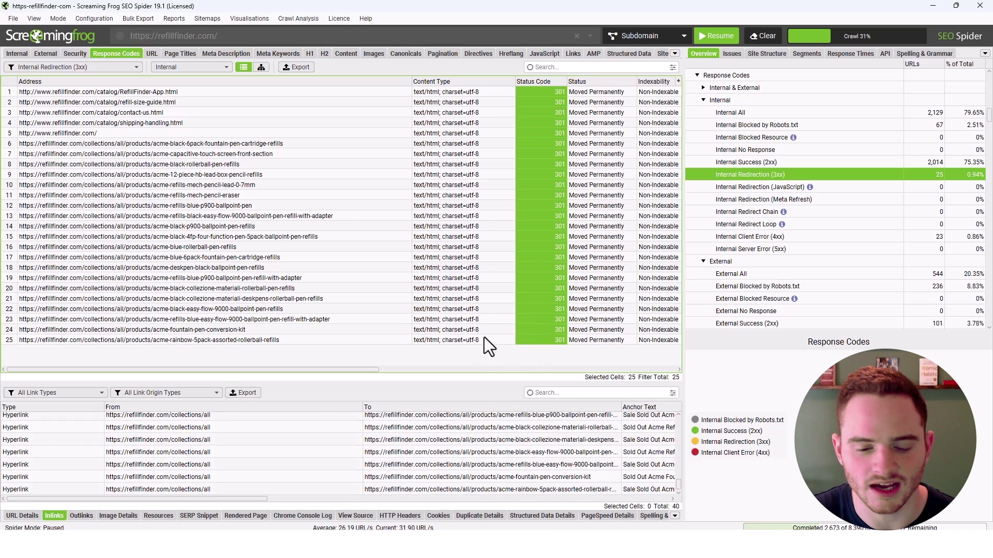
{"action": "left_click", "coordinate": [554, 114]}
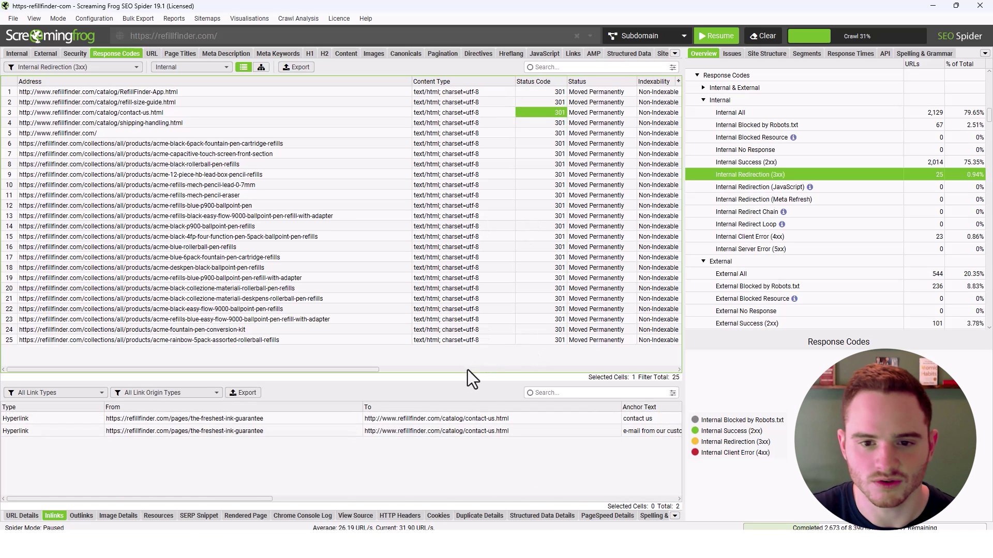
{"action": "scroll", "coordinate": [729, 144], "scroll_direction": "down", "scroll_amount": 7}
{"action": "scroll", "coordinate": [747, 184], "scroll_direction": "down", "scroll_amount": 6}
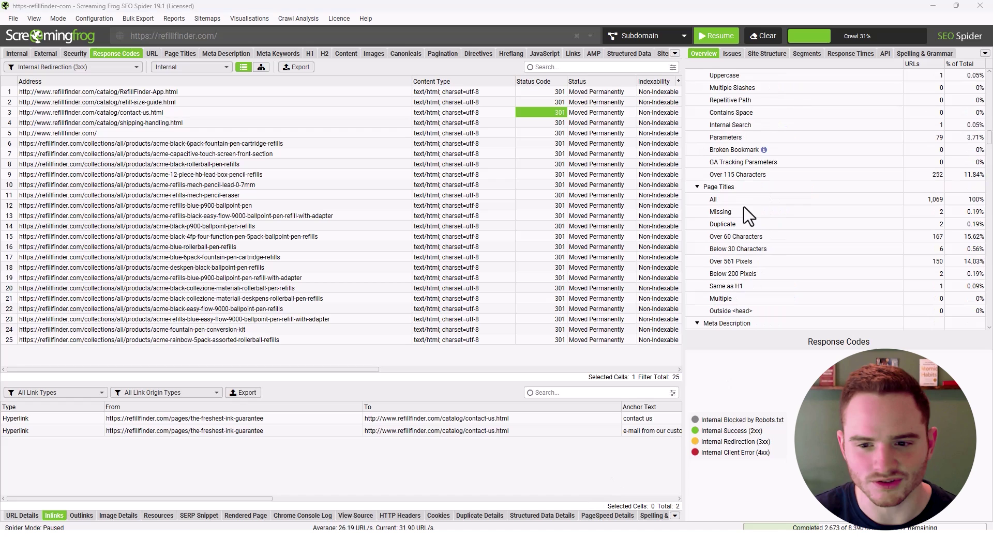
{"action": "scroll", "coordinate": [735, 259], "scroll_direction": "down", "scroll_amount": 3}
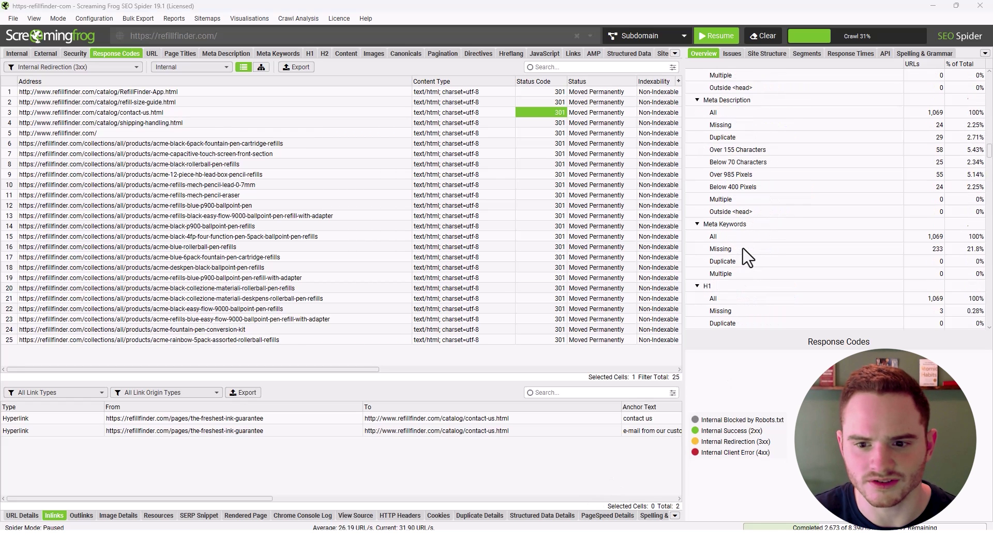
{"action": "scroll", "coordinate": [727, 261], "scroll_direction": "down", "scroll_amount": 2}
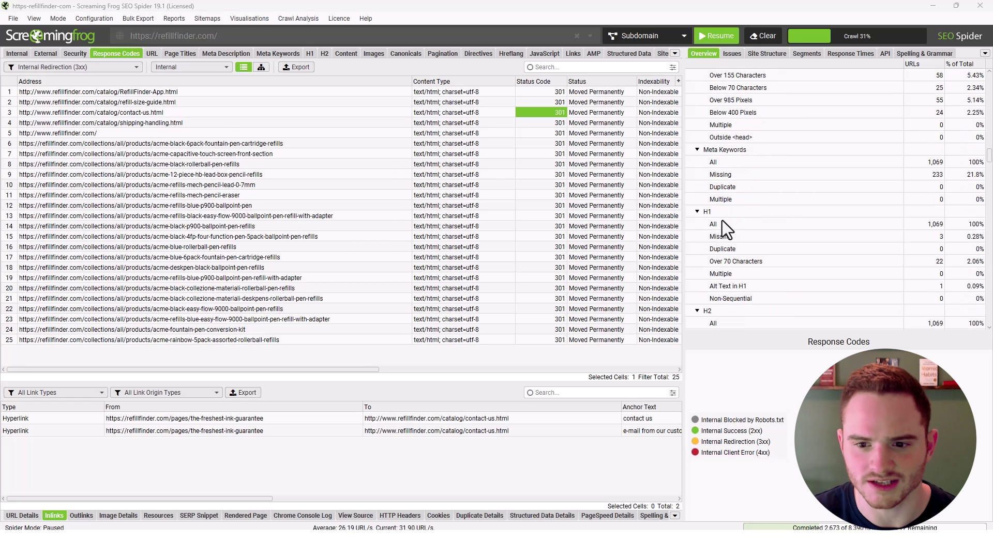
{"action": "left_click", "coordinate": [687, 224]}
{"action": "left_click_drag", "start_coordinate": [683, 224], "coordinate": [269, 231]}
{"action": "scroll", "coordinate": [366, 230], "scroll_direction": "down", "scroll_amount": 6}
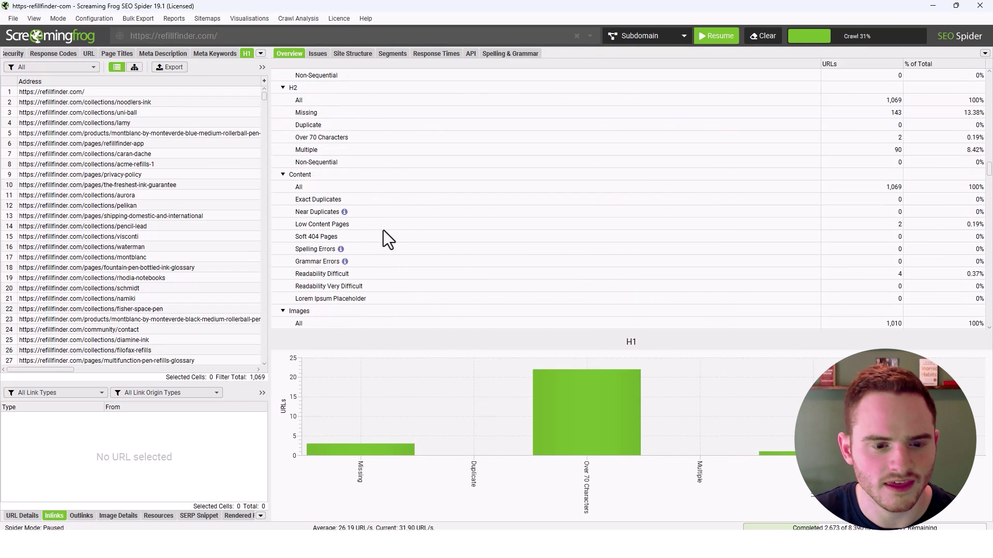
{"action": "scroll", "coordinate": [393, 231], "scroll_direction": "down", "scroll_amount": 5}
{"action": "scroll", "coordinate": [445, 237], "scroll_direction": "up", "scroll_amount": 8}
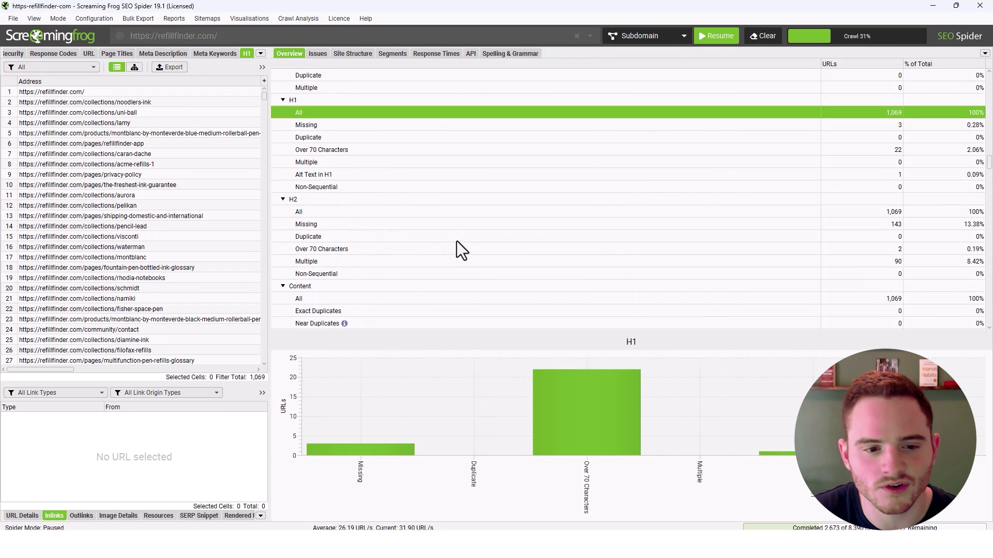
{"action": "scroll", "coordinate": [452, 240], "scroll_direction": "up", "scroll_amount": 10}
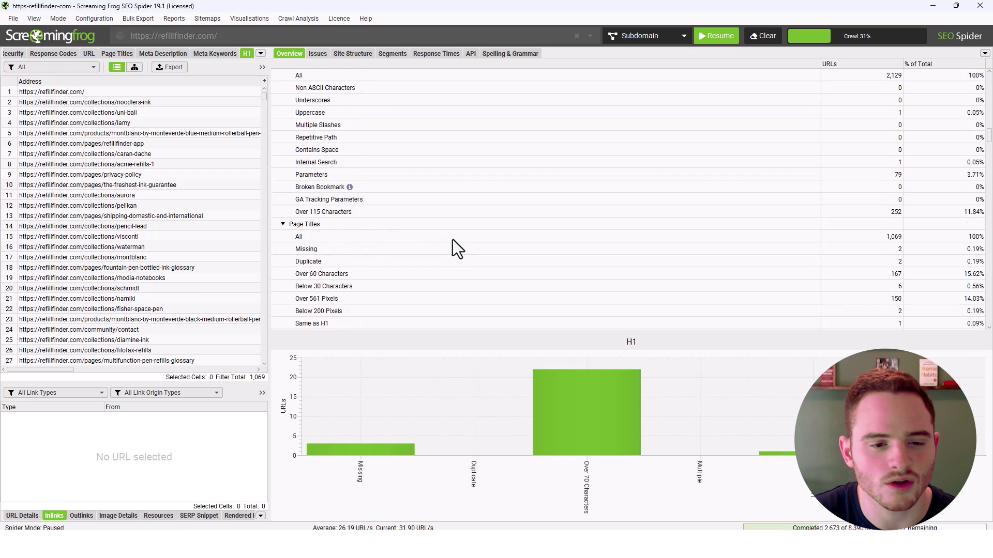
{"action": "scroll", "coordinate": [411, 244], "scroll_direction": "up", "scroll_amount": 11}
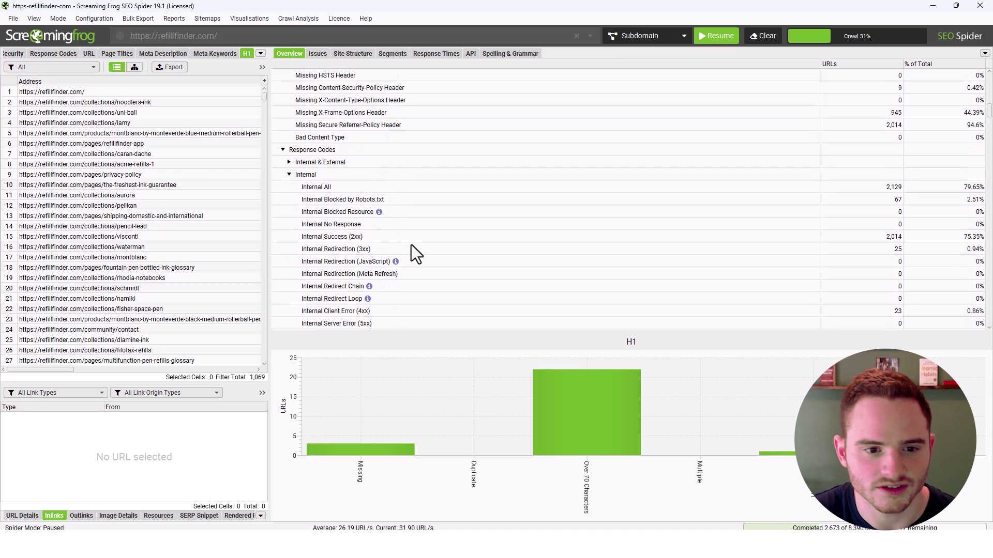
{"action": "scroll", "coordinate": [412, 243], "scroll_direction": "down", "scroll_amount": 10}
- Show all crawled page titles, then start an export and cancel it without saving
{"action": "left_click", "coordinate": [317, 128]}
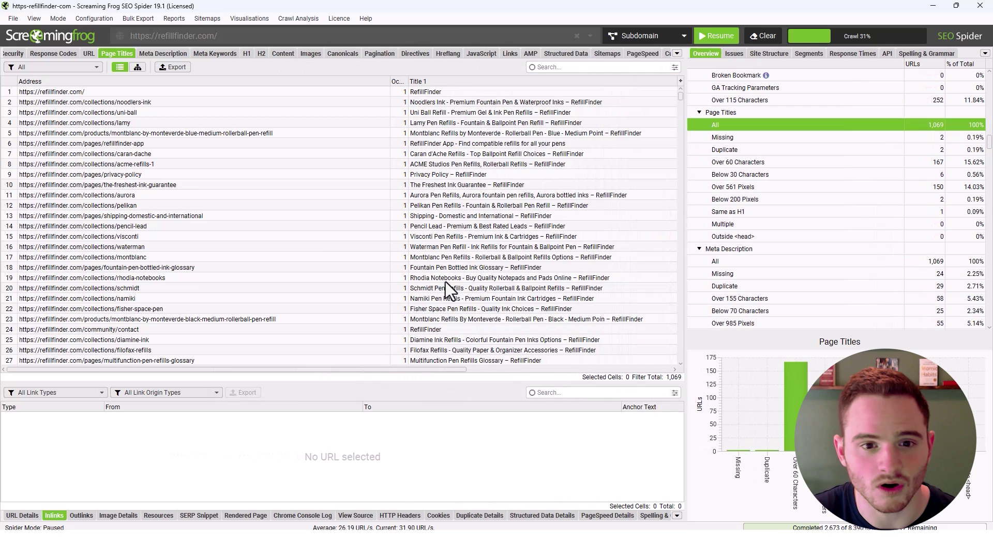
{"action": "scroll", "coordinate": [528, 225], "scroll_direction": "down", "scroll_amount": 12}
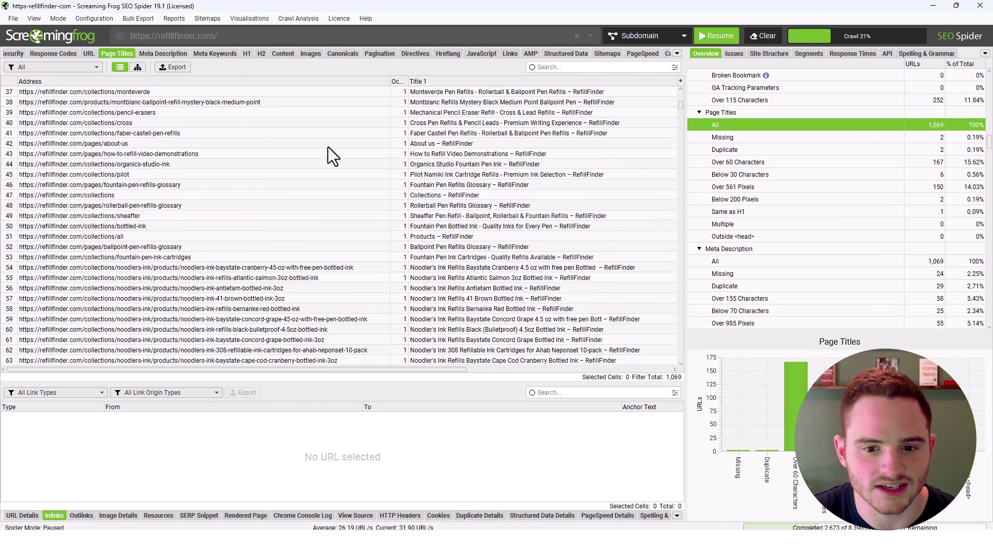
{"action": "left_click", "coordinate": [178, 69]}
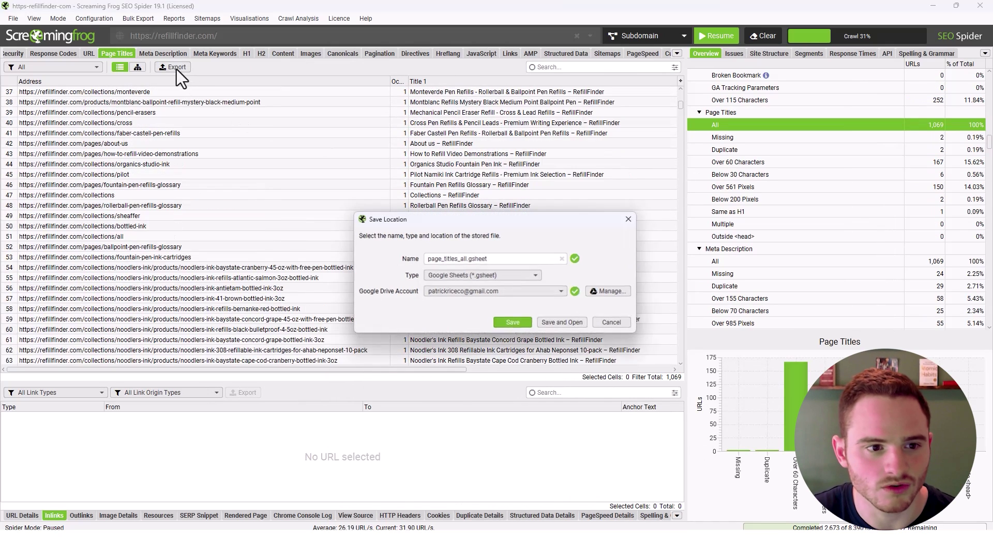
{"action": "left_click", "coordinate": [473, 275]}
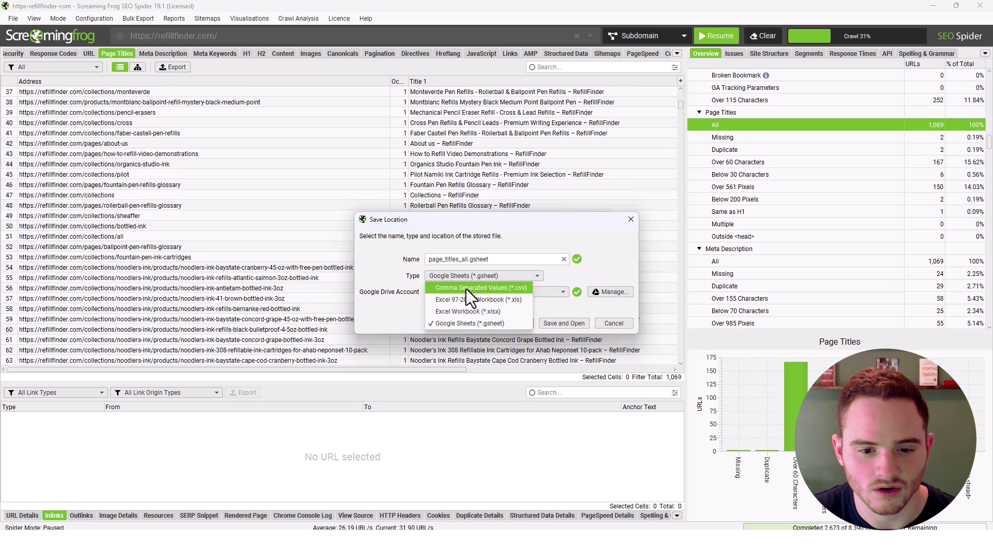
{"action": "left_click", "coordinate": [631, 221]}
{"action": "left_click", "coordinate": [632, 220]}
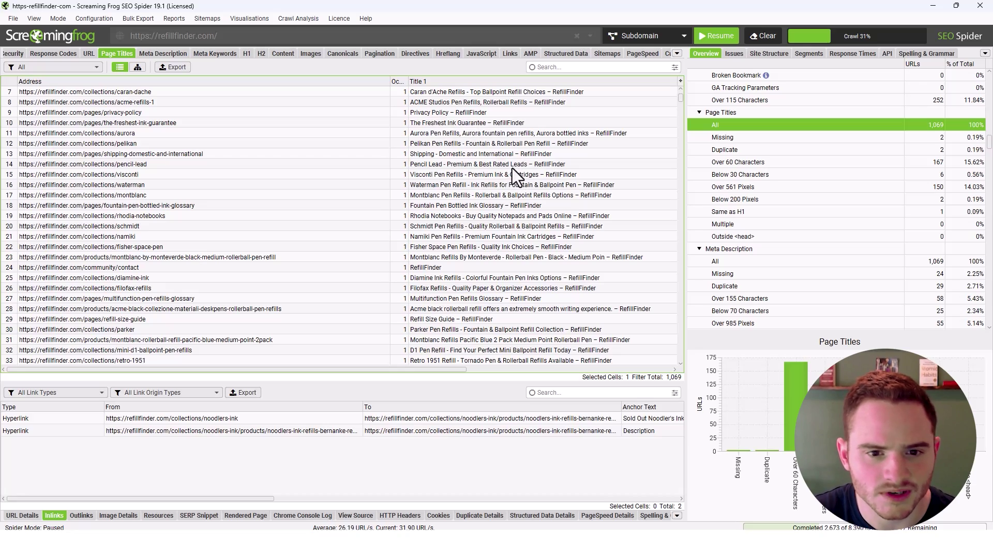
- Filter page titles to Over 60 Characters and resize the results panel
{"action": "scroll", "coordinate": [511, 176], "scroll_direction": "down", "scroll_amount": 20}
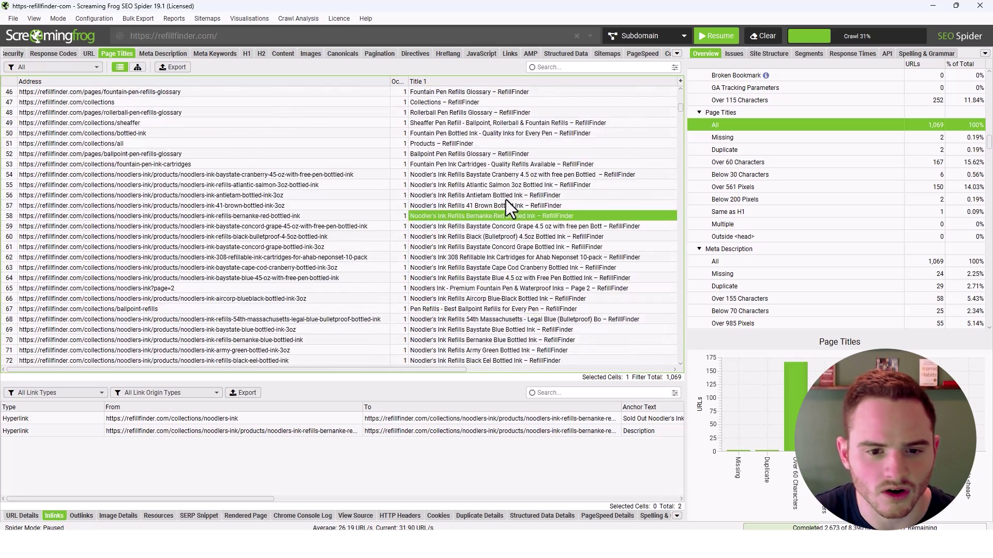
{"action": "scroll", "coordinate": [507, 196], "scroll_direction": "down", "scroll_amount": 20}
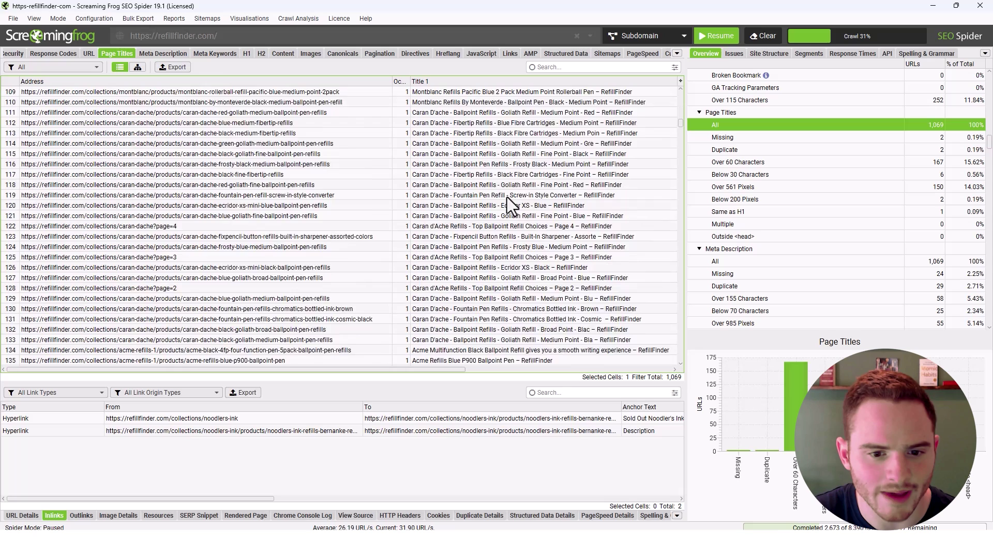
{"action": "left_click", "coordinate": [768, 163]}
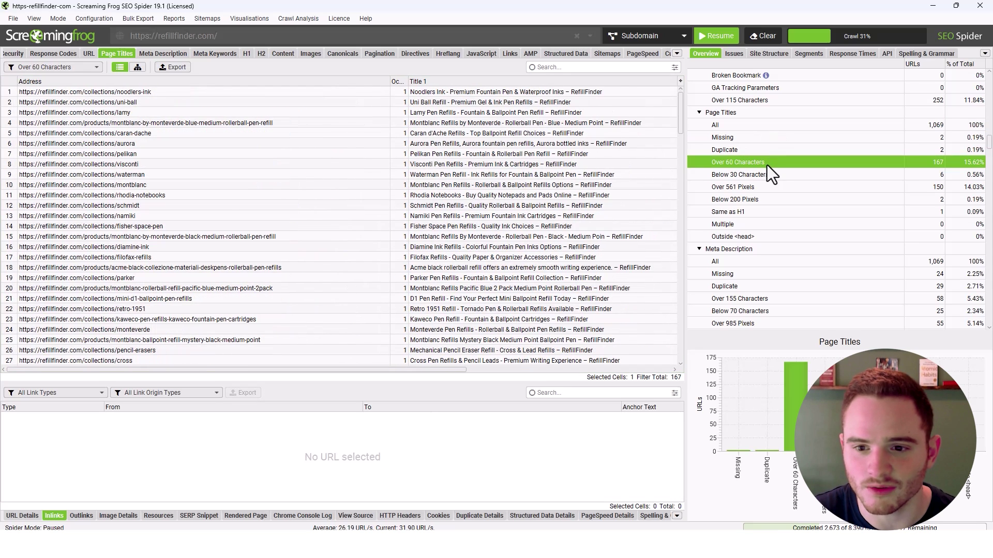
{"action": "left_click_drag", "start_coordinate": [686, 155], "coordinate": [750, 157]}
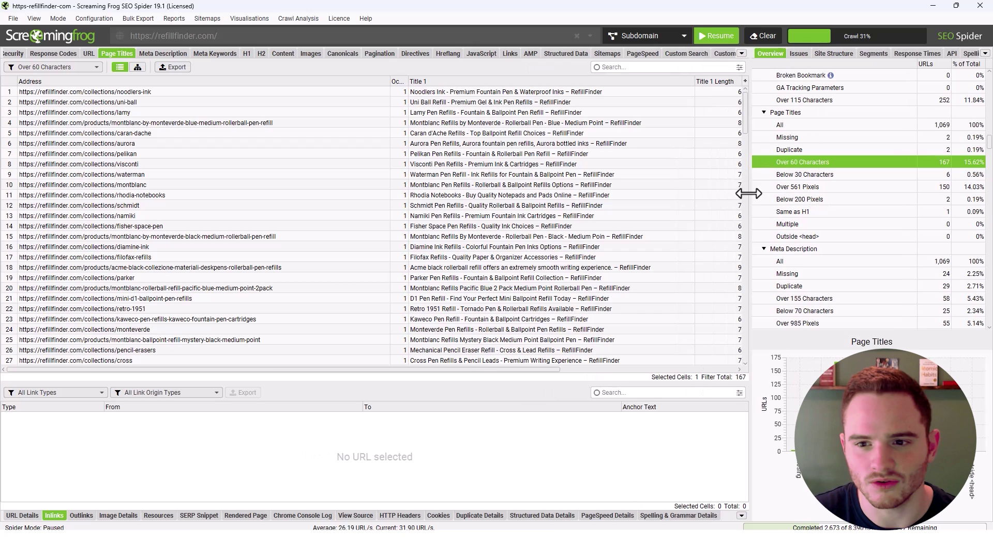
{"action": "left_click_drag", "start_coordinate": [748, 193], "coordinate": [418, 203]}
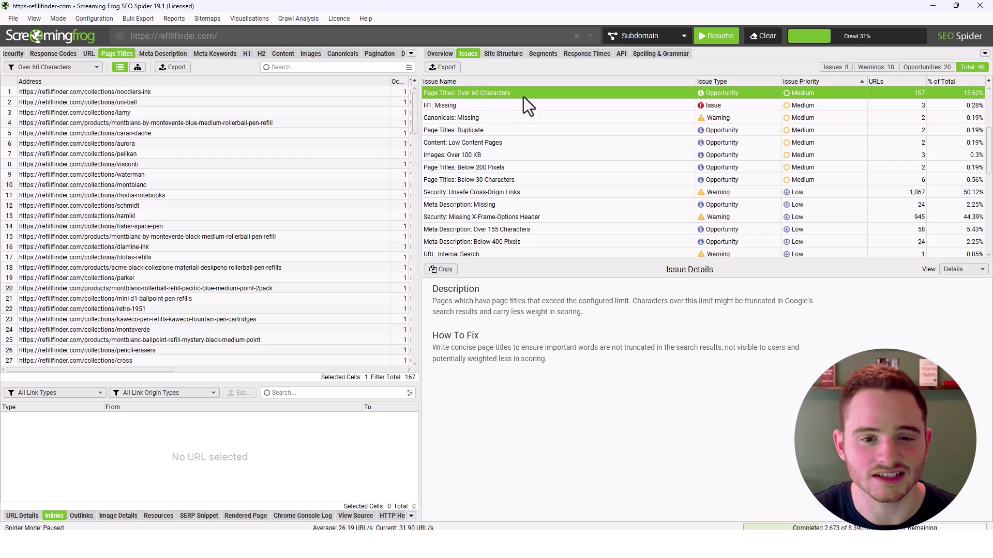
- Show the pages missing an H1, select two of them, and cancel their export
{"action": "left_click", "coordinate": [485, 106]}
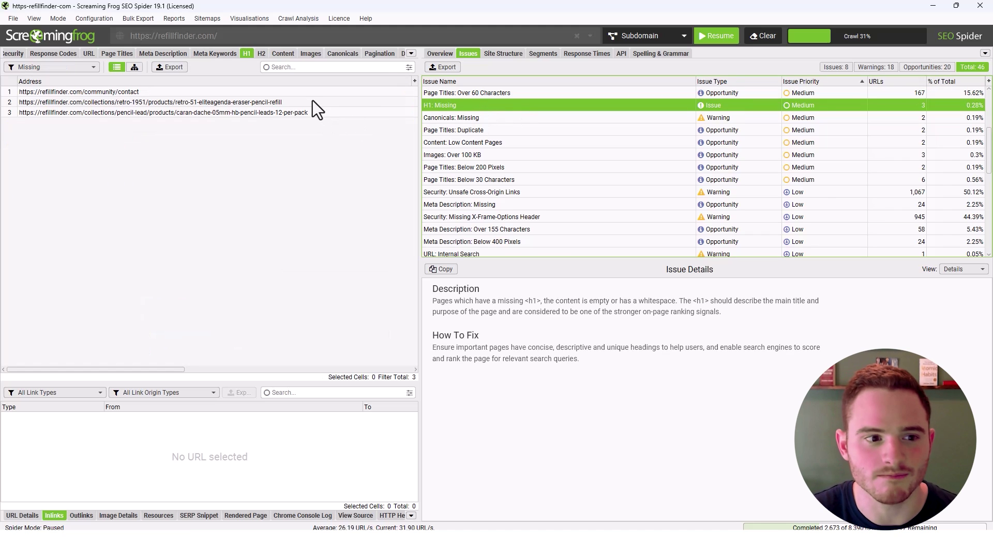
{"action": "left_click_drag", "start_coordinate": [312, 102], "coordinate": [312, 132]}
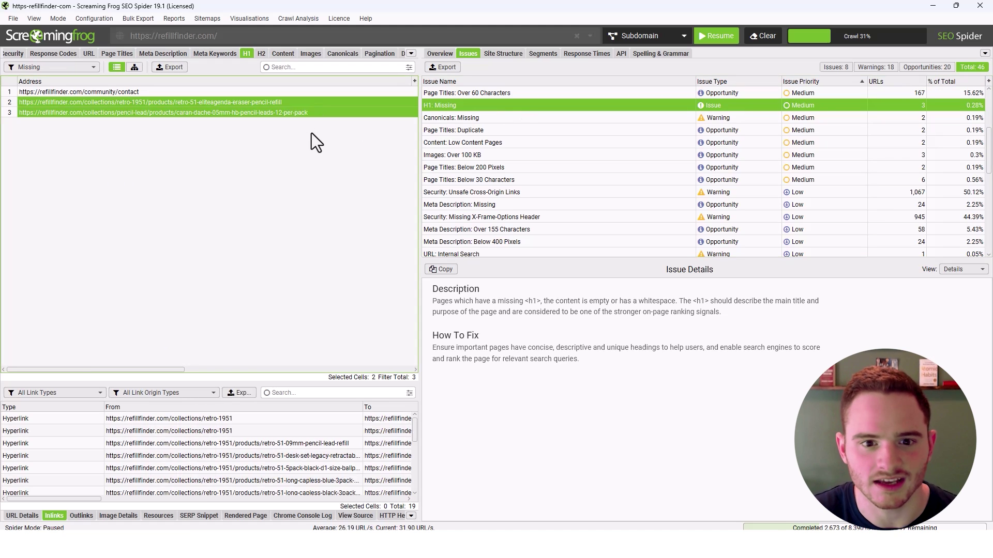
{"action": "left_click", "coordinate": [169, 68]}
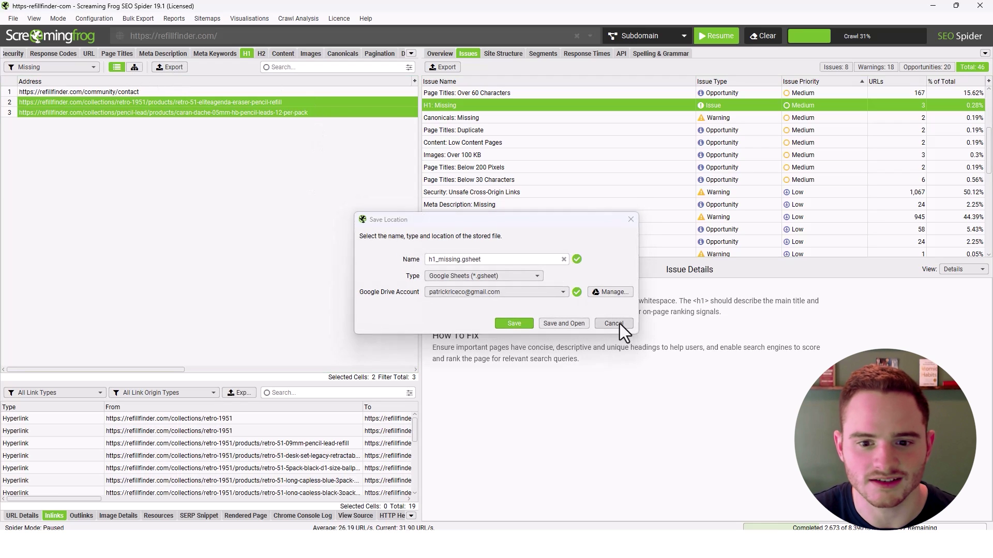
{"action": "left_click", "coordinate": [620, 323]}
- View the missing-canonical and internal 4xx issues, then reverse the issue priority sort
{"action": "left_click", "coordinate": [528, 119]}
{"action": "scroll", "coordinate": [828, 139], "scroll_direction": "up", "scroll_amount": 4}
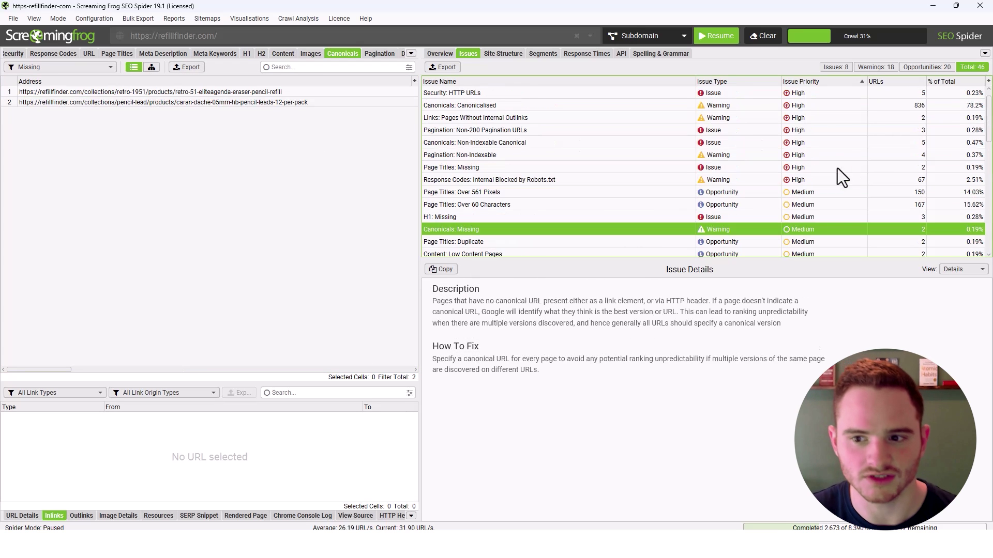
{"action": "left_click", "coordinate": [592, 95]}
{"action": "scroll", "coordinate": [598, 152], "scroll_direction": "down", "scroll_amount": 8}
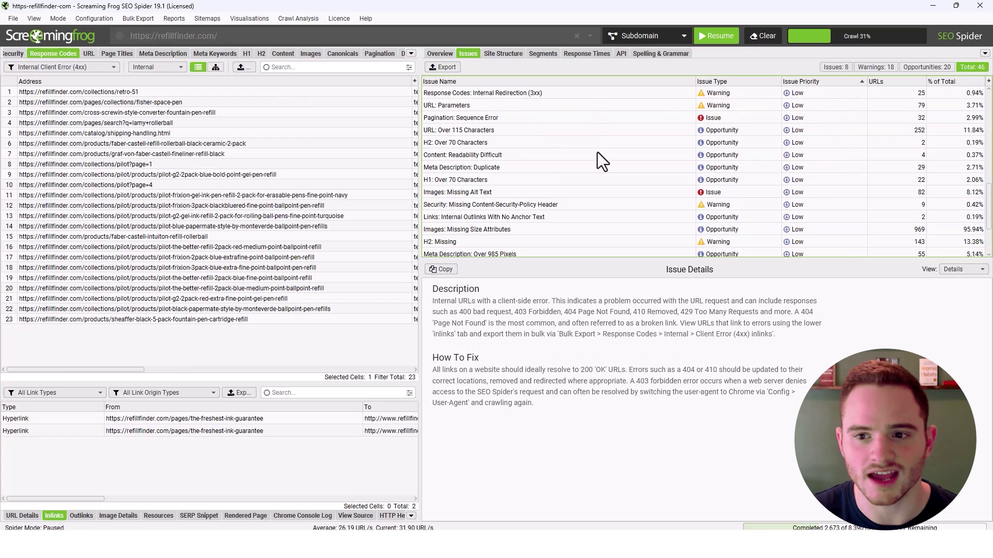
{"action": "left_click", "coordinate": [816, 84]}
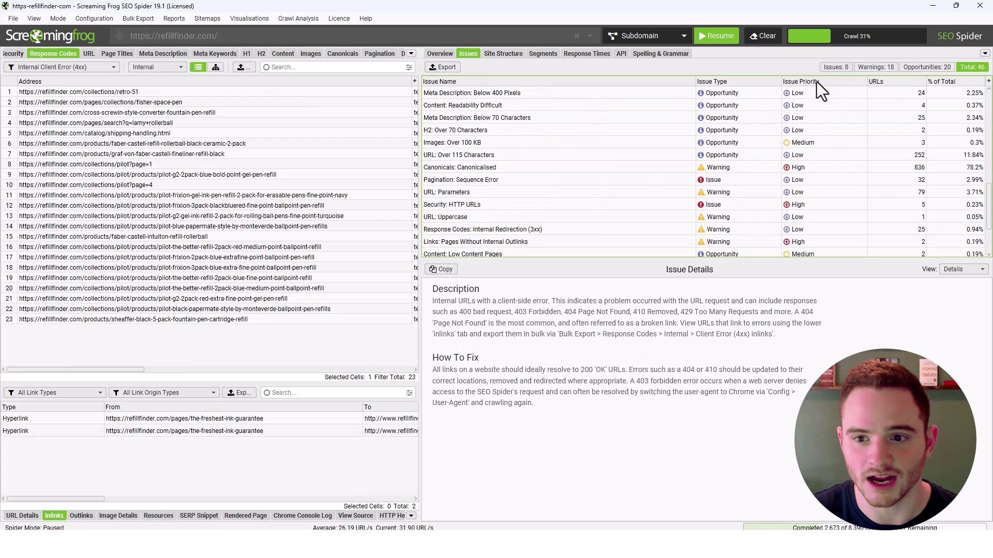
{"action": "scroll", "coordinate": [813, 155], "scroll_direction": "up", "scroll_amount": 5}
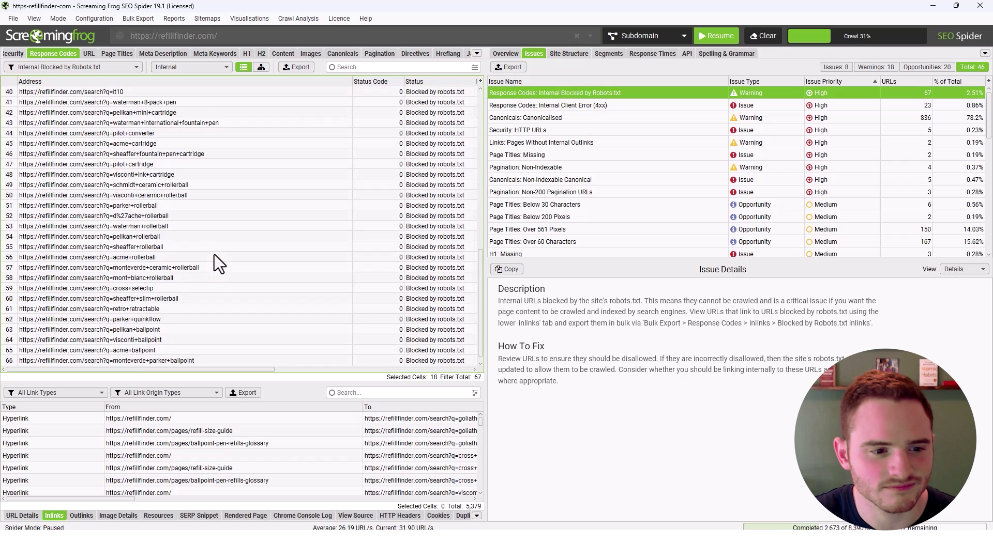
- Open a robots-blocked search URL in the web browser
{"action": "left_click", "coordinate": [214, 258]}
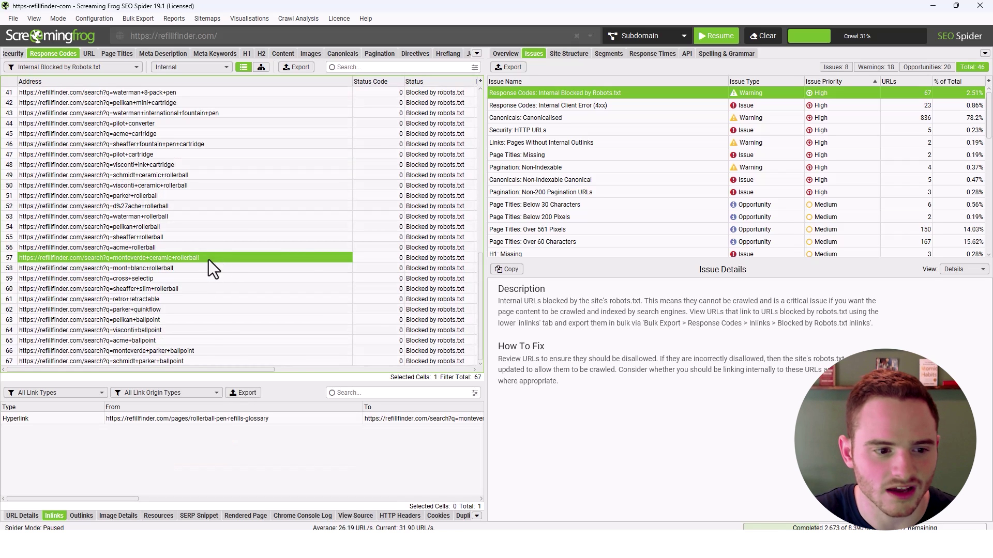
{"action": "right_click", "coordinate": [210, 258]}
{"action": "left_click", "coordinate": [242, 273]}
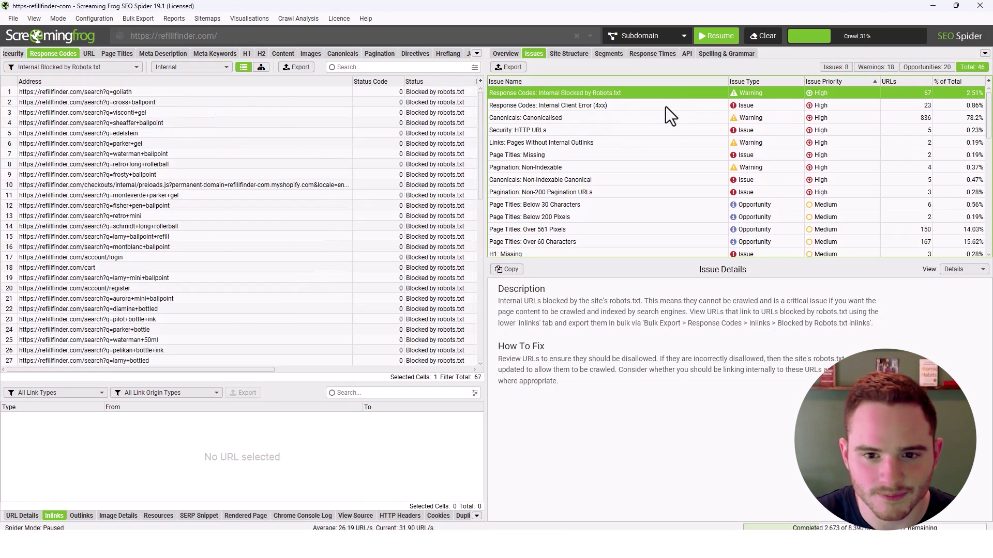
- Browse the canonicalised, HTTP URL and internal 4xx client error page lists
{"action": "left_click", "coordinate": [659, 116]}
{"action": "scroll", "coordinate": [598, 116], "scroll_direction": "down", "scroll_amount": 1}
{"action": "left_click", "coordinate": [612, 107]}
{"action": "scroll", "coordinate": [612, 107], "scroll_direction": "down", "scroll_amount": 8}
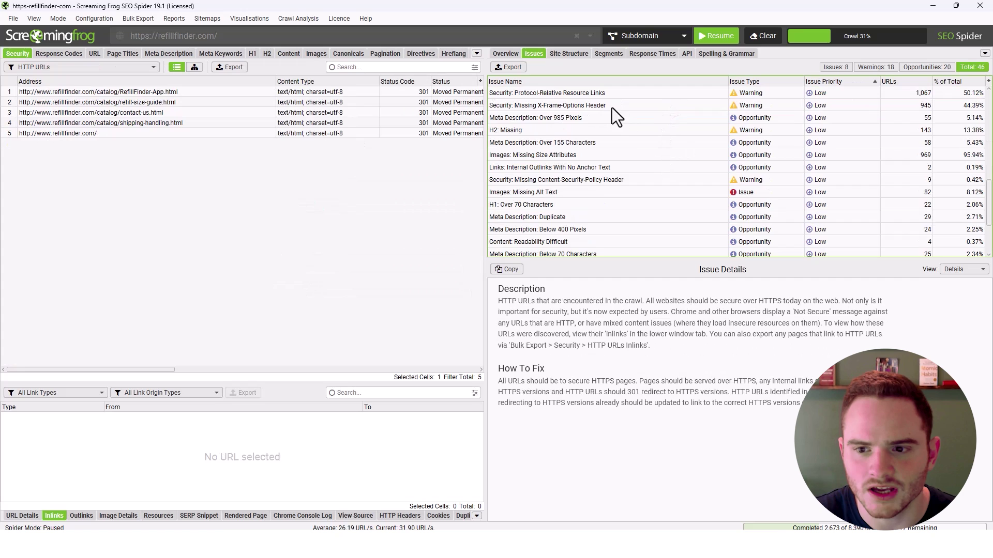
{"action": "scroll", "coordinate": [631, 119], "scroll_direction": "up", "scroll_amount": 4}
{"action": "scroll", "coordinate": [782, 135], "scroll_direction": "up", "scroll_amount": 4}
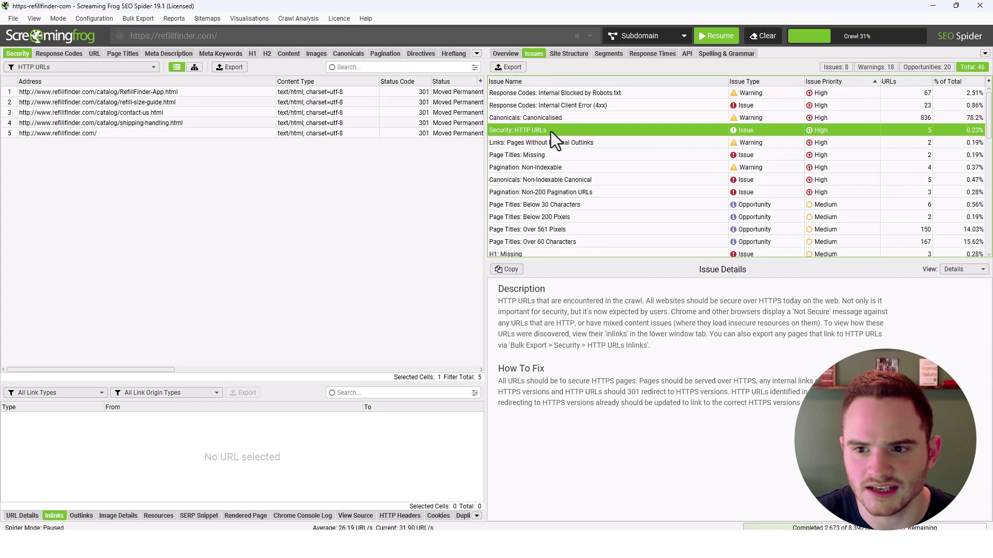
{"action": "left_click", "coordinate": [599, 106]}
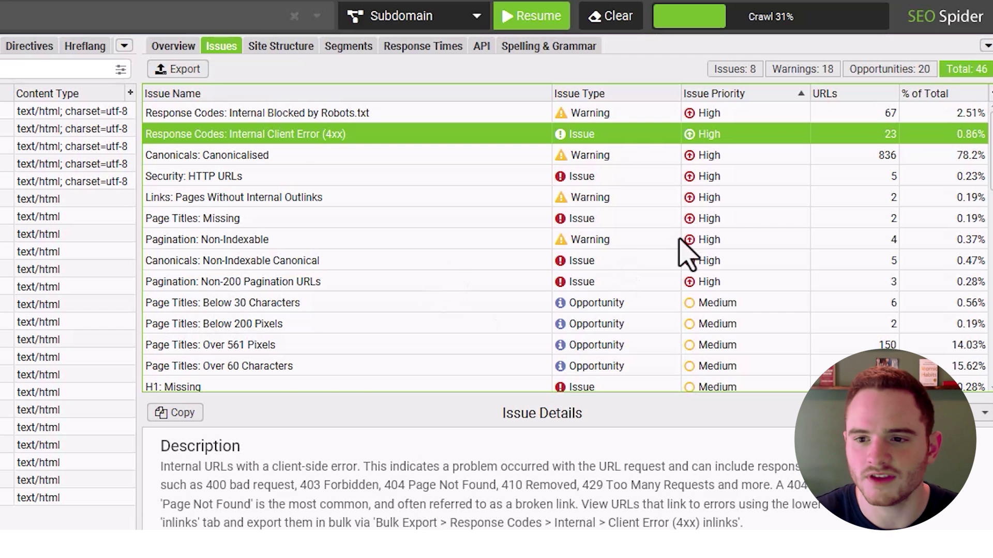
{"action": "scroll", "coordinate": [812, 178], "scroll_direction": "down", "scroll_amount": 2}
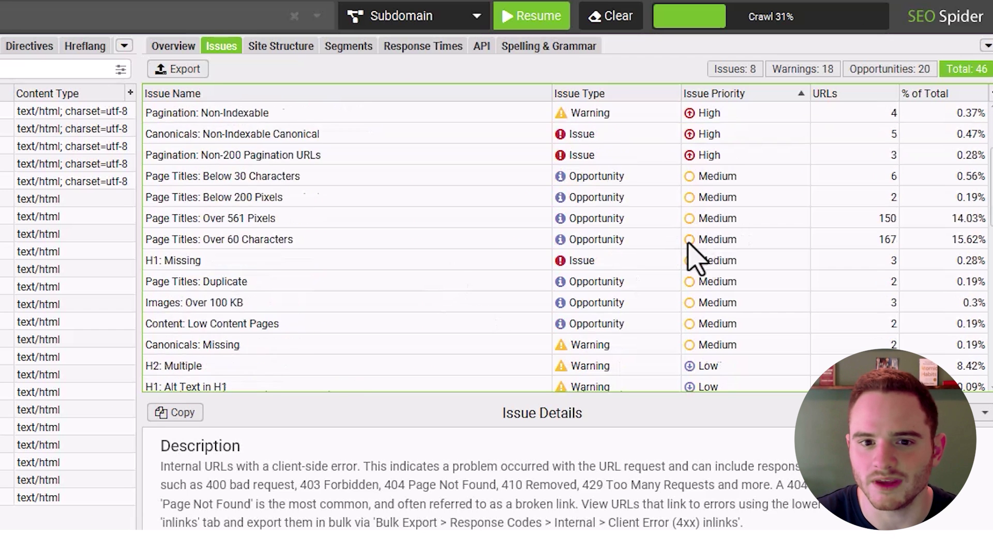
{"action": "scroll", "coordinate": [693, 259], "scroll_direction": "down", "scroll_amount": 2}
{"action": "scroll", "coordinate": [440, 227], "scroll_direction": "up", "scroll_amount": 1}
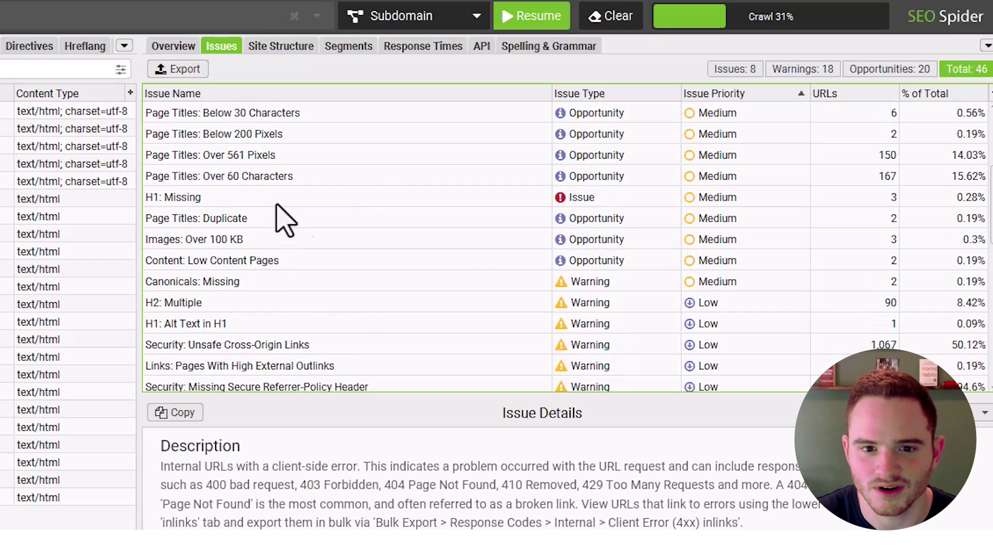
{"action": "scroll", "coordinate": [374, 230], "scroll_direction": "down", "scroll_amount": 4}
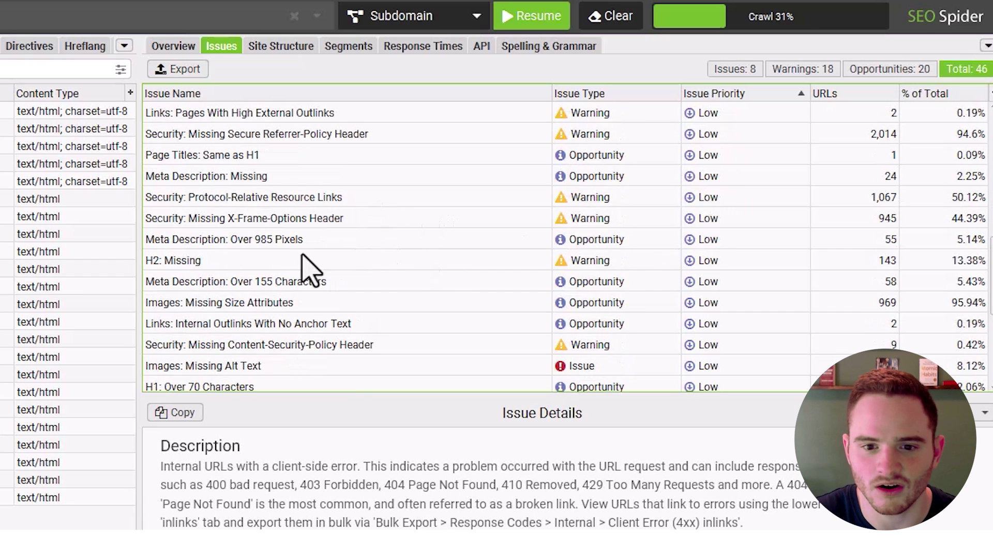
{"action": "scroll", "coordinate": [432, 299], "scroll_direction": "down", "scroll_amount": 3}
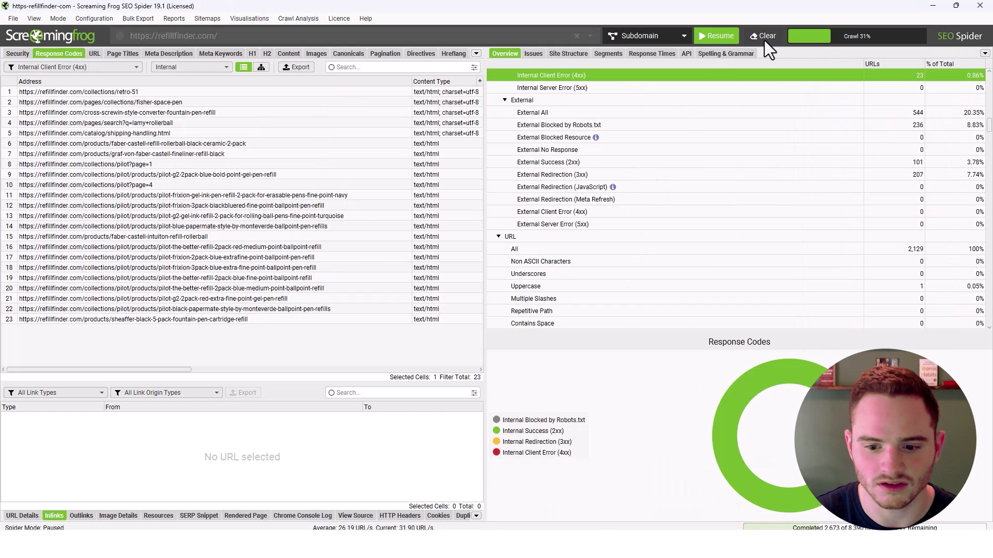
- Clear the current crawl and open the Crawl Config settings
{"action": "left_click", "coordinate": [764, 37]}
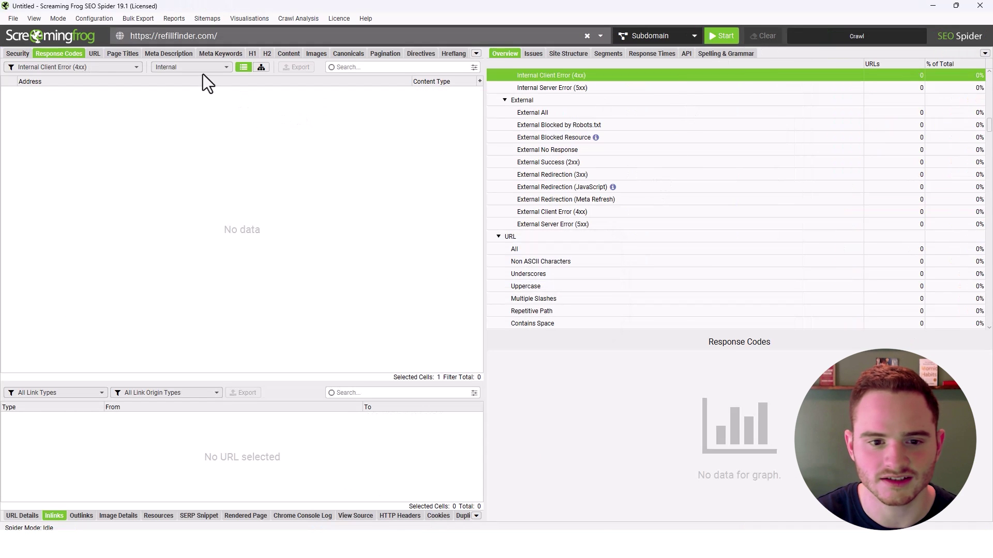
{"action": "left_click", "coordinate": [96, 19]}
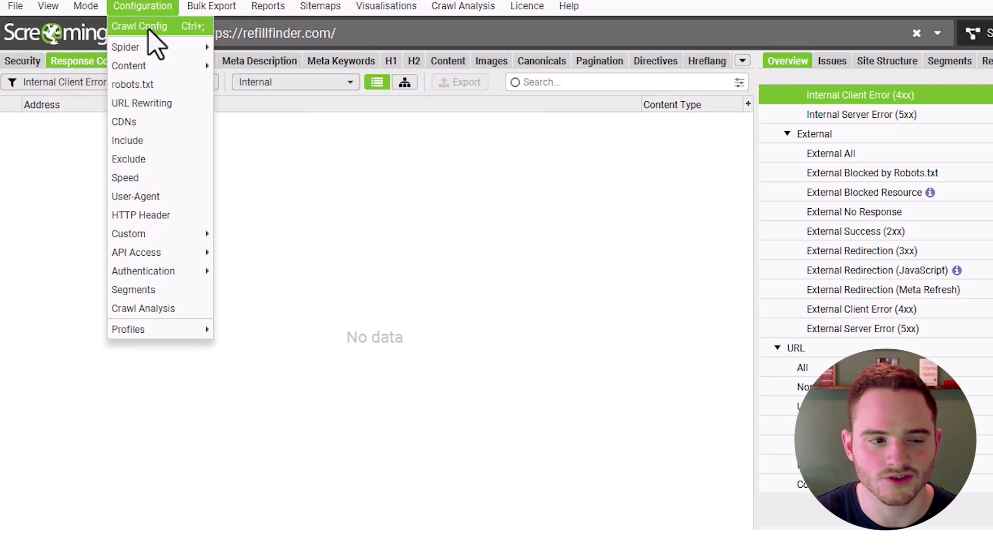
{"action": "left_click", "coordinate": [149, 30]}
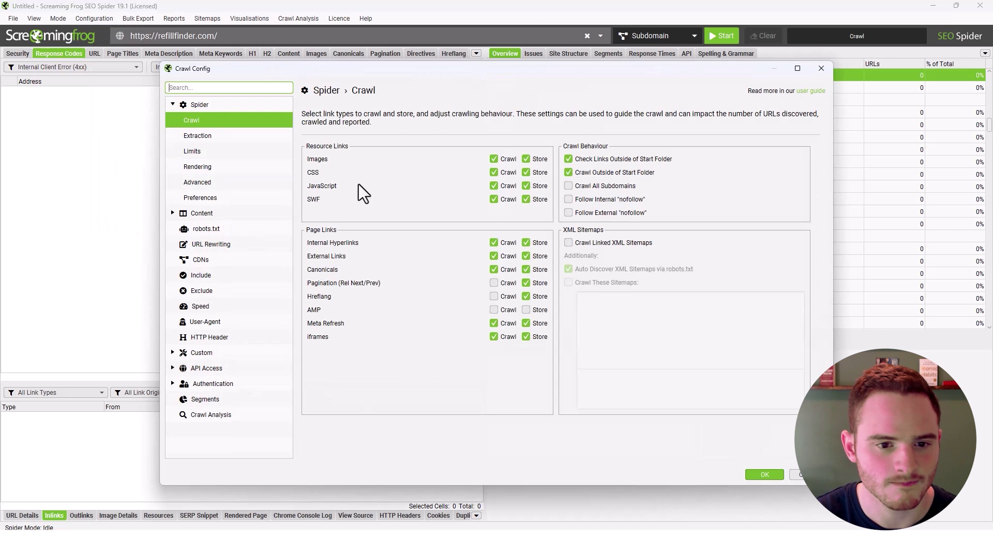
- Enable Crawl Linked XML Sitemaps and crawling of specifically listed sitemaps
{"action": "left_click", "coordinate": [569, 243]}
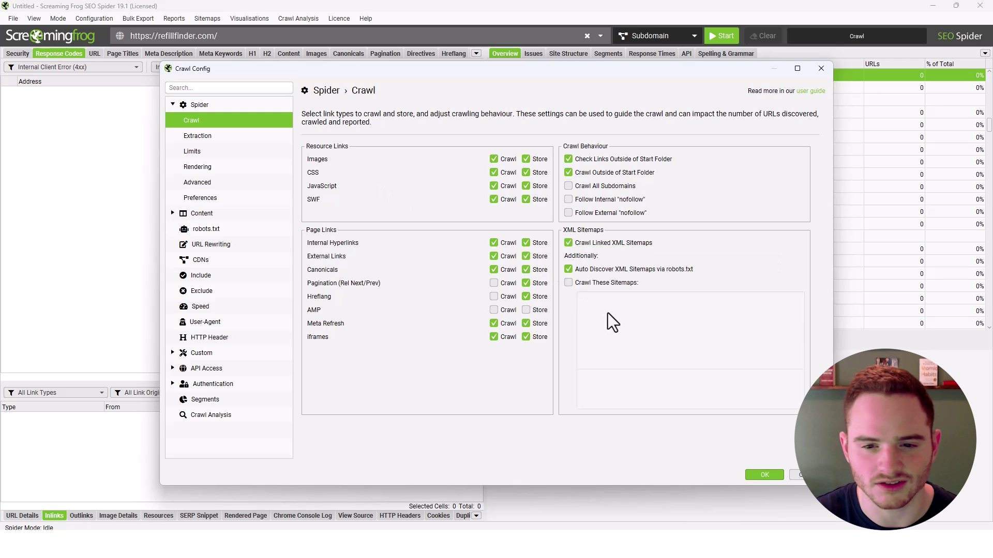
{"action": "left_click", "coordinate": [651, 243]}
{"action": "left_click", "coordinate": [609, 243]}
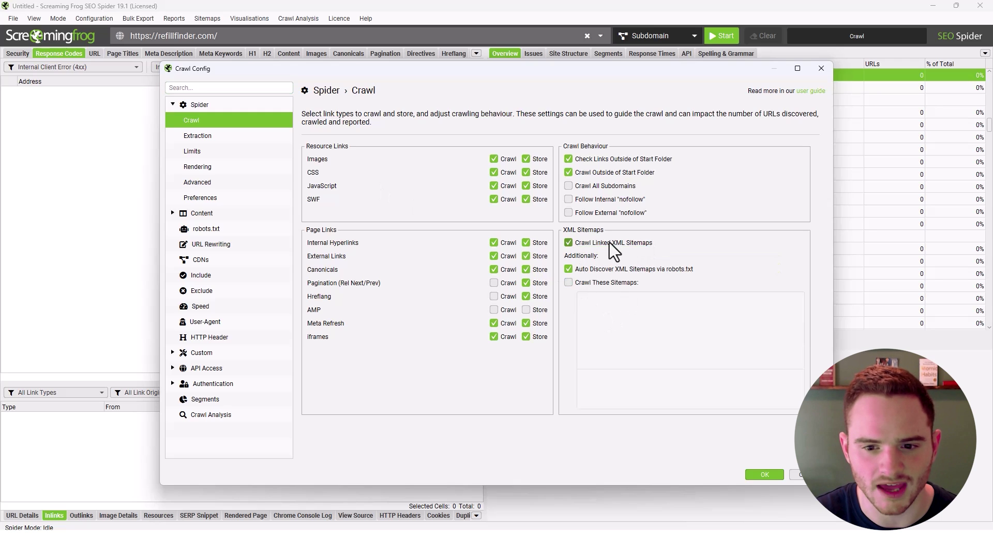
{"action": "left_click", "coordinate": [586, 282]}
{"action": "left_click", "coordinate": [598, 315]}
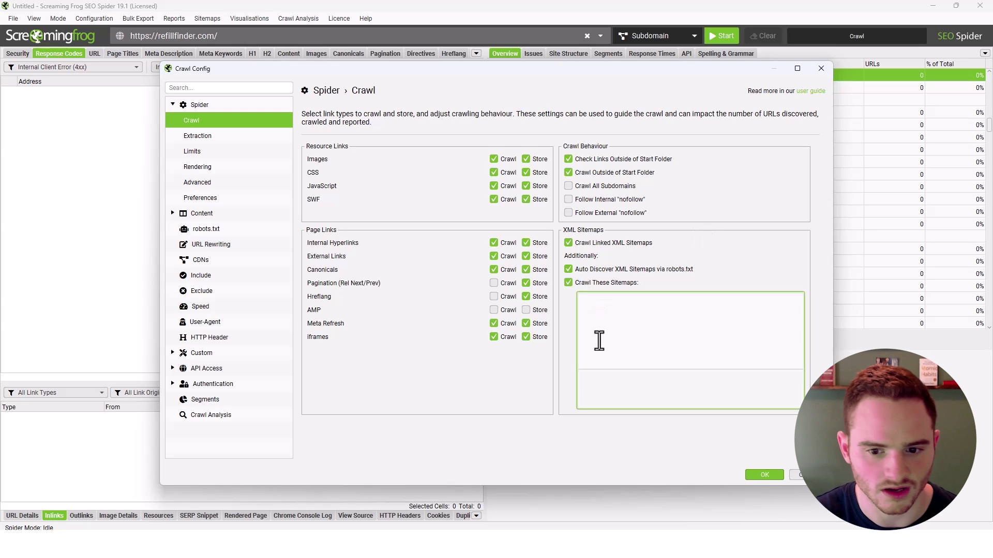
- Review Extraction settings, leaving JSON-LD and Microdata extraction off, and view Limits
{"action": "left_click", "coordinate": [225, 137]}
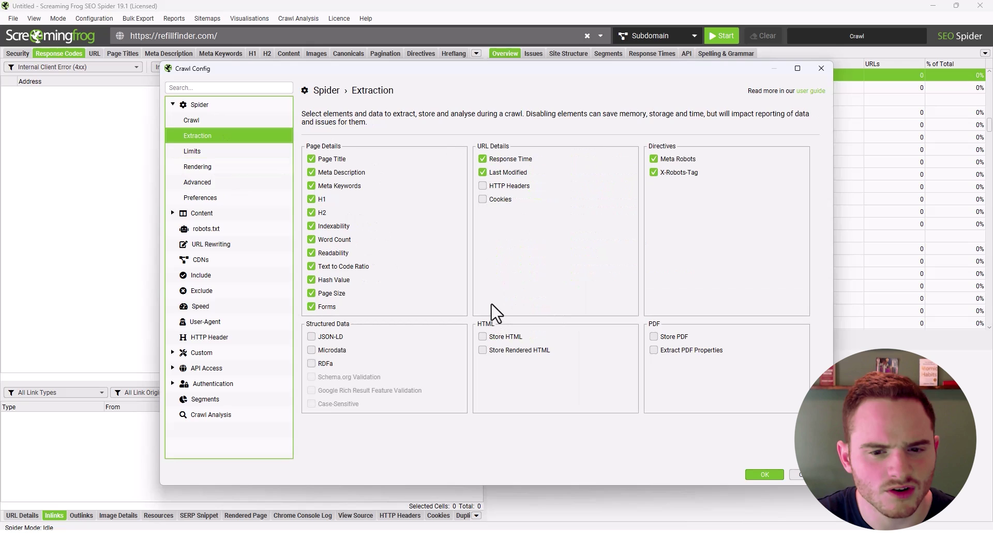
{"action": "left_click", "coordinate": [311, 337]}
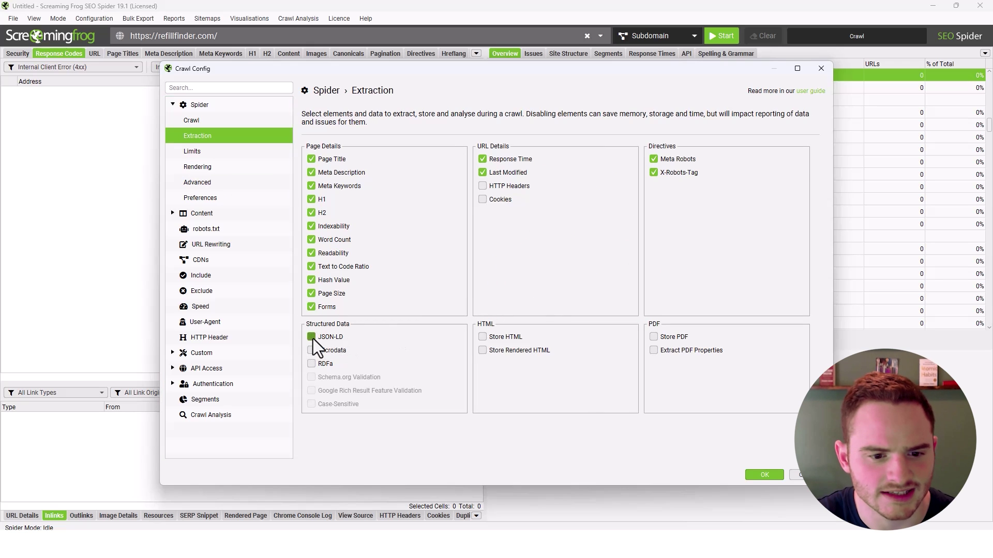
{"action": "left_click", "coordinate": [312, 353]}
{"action": "left_click", "coordinate": [311, 352]}
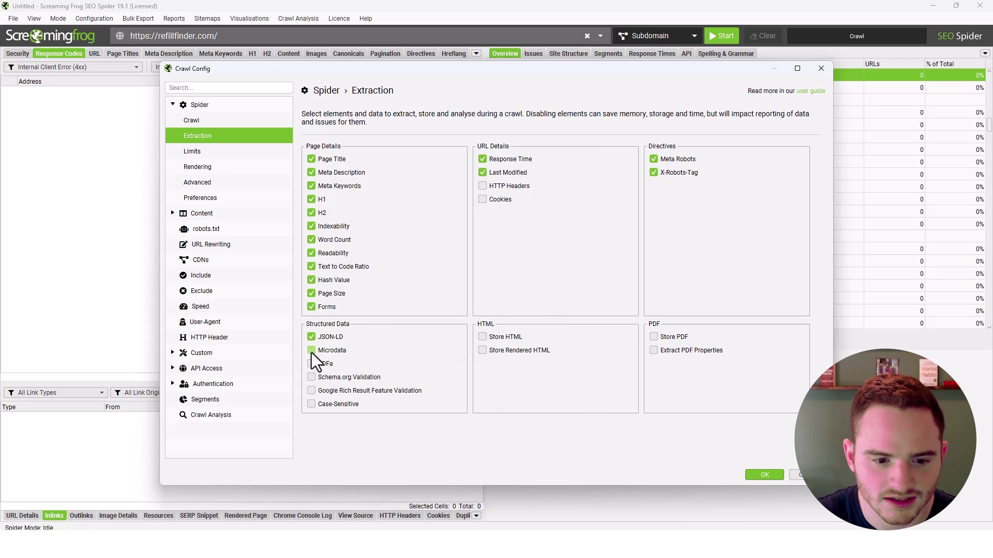
{"action": "left_click", "coordinate": [311, 337]}
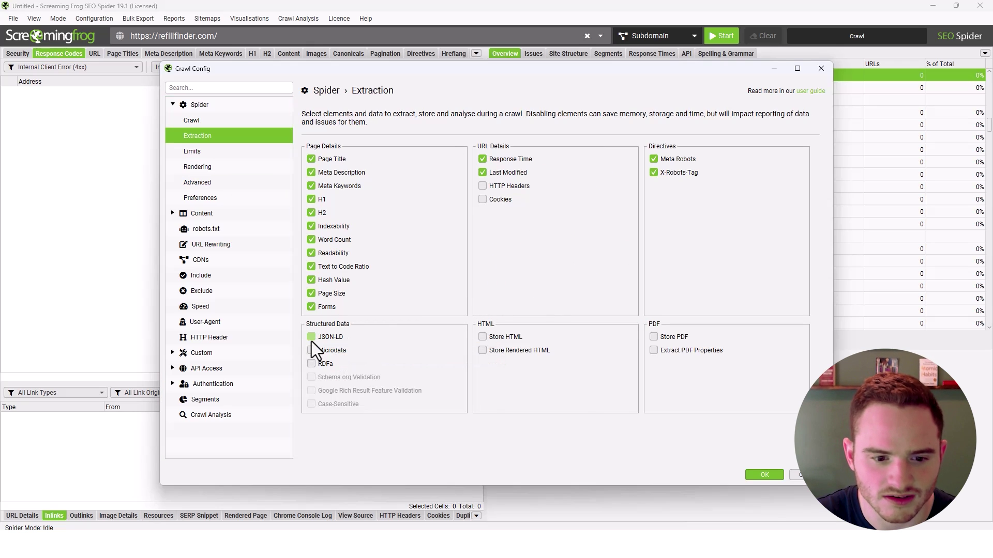
{"action": "left_click", "coordinate": [239, 152]}
{"action": "left_click", "coordinate": [236, 167]}
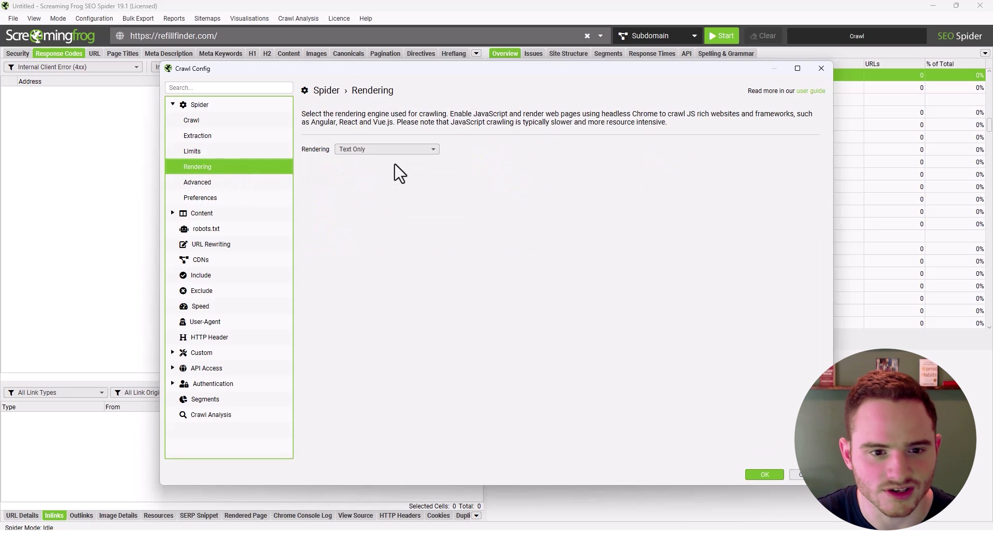
- Switch rendering between JavaScript and Text Only, leaving it on Text Only
{"action": "left_click", "coordinate": [395, 151]}
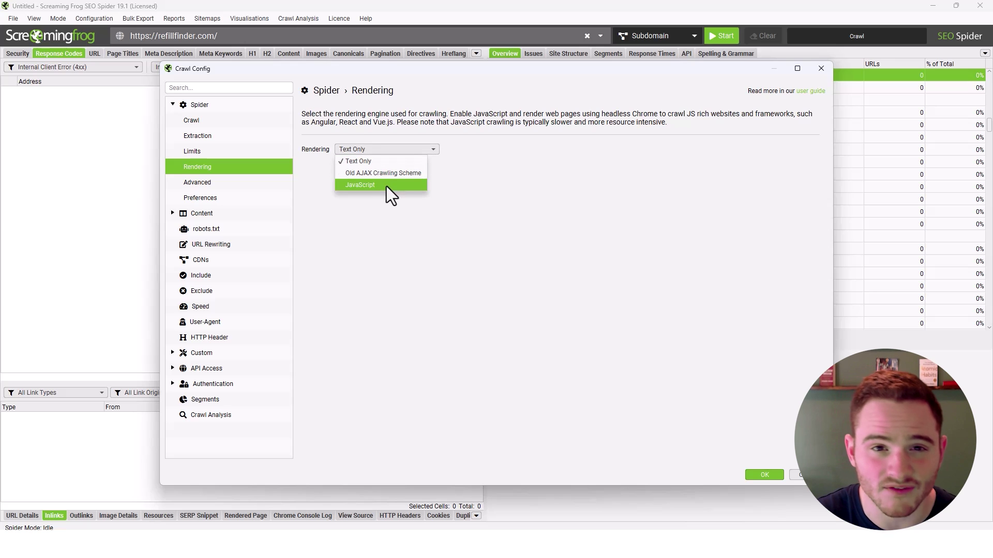
{"action": "left_click", "coordinate": [372, 186]}
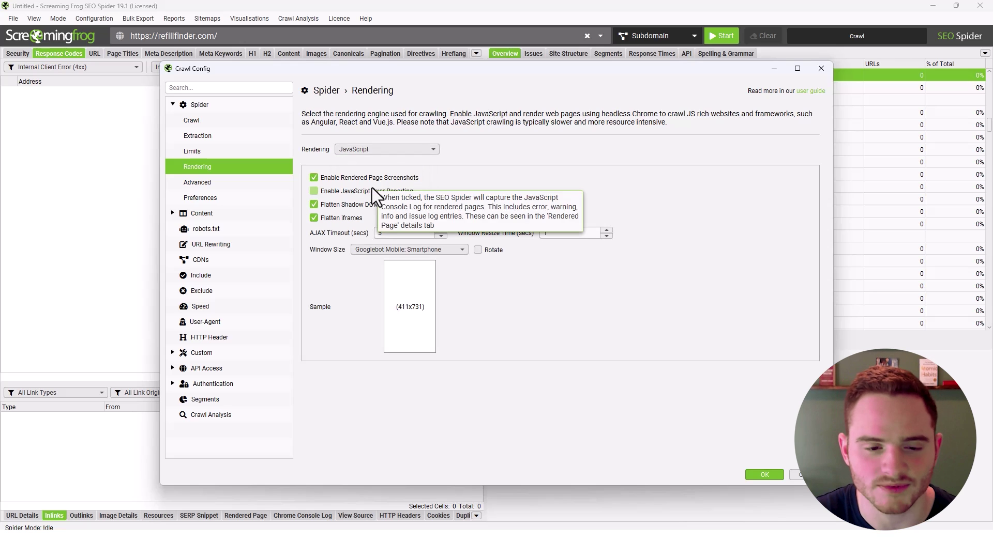
{"action": "left_click", "coordinate": [398, 149]}
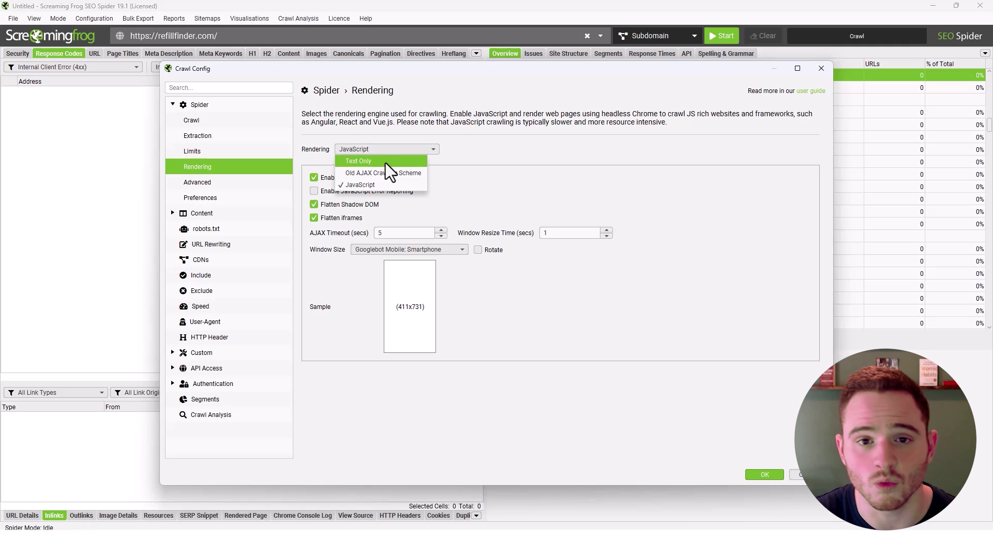
{"action": "left_click", "coordinate": [386, 160]}
{"action": "left_click", "coordinate": [387, 149]}
{"action": "left_click", "coordinate": [366, 185]}
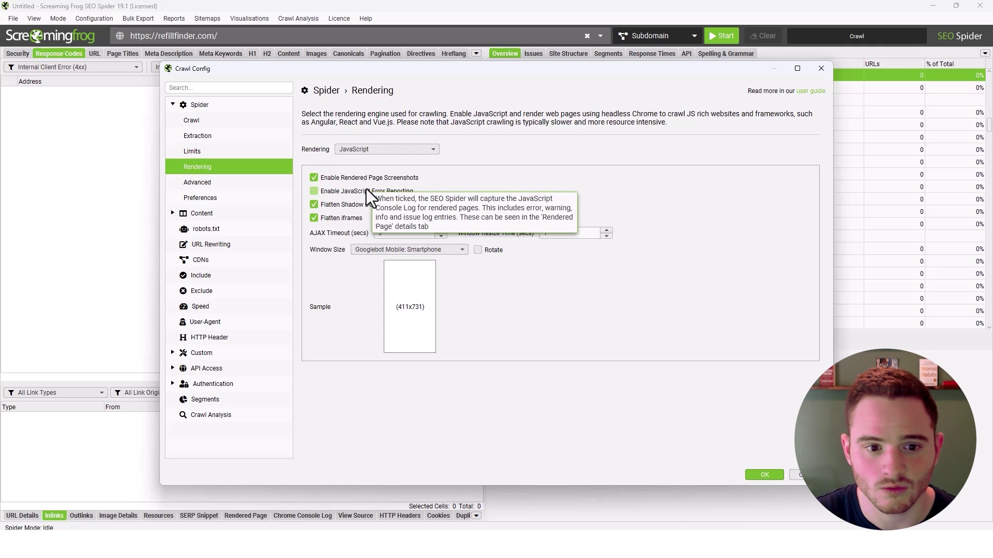
{"action": "left_click", "coordinate": [392, 151]}
{"action": "left_click", "coordinate": [377, 161]}
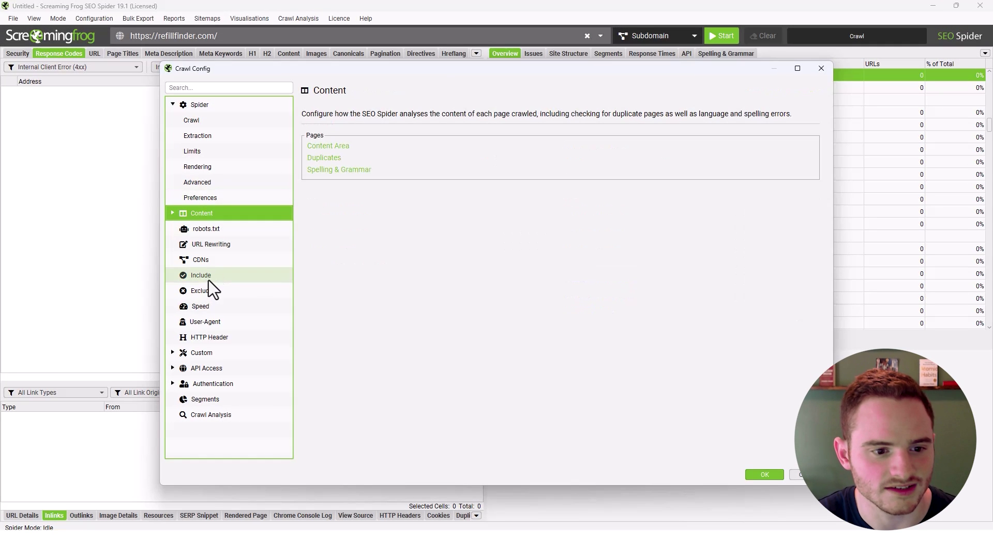
- Browse the Include, Exclude and Speed settings on the way to User-Agent
{"action": "left_click", "coordinate": [217, 277]}
{"action": "left_click", "coordinate": [217, 293]}
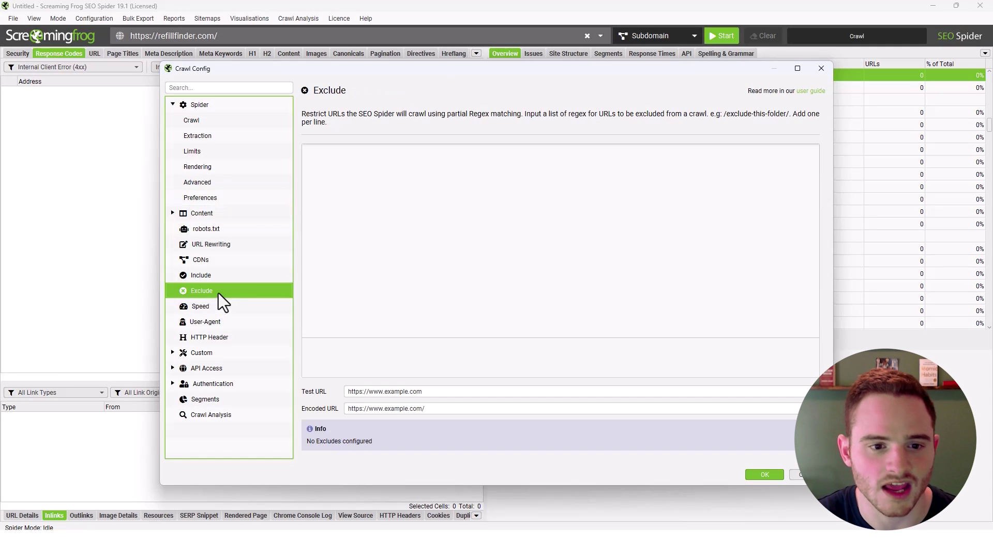
{"action": "left_click", "coordinate": [421, 223]}
{"action": "left_click", "coordinate": [257, 309]}
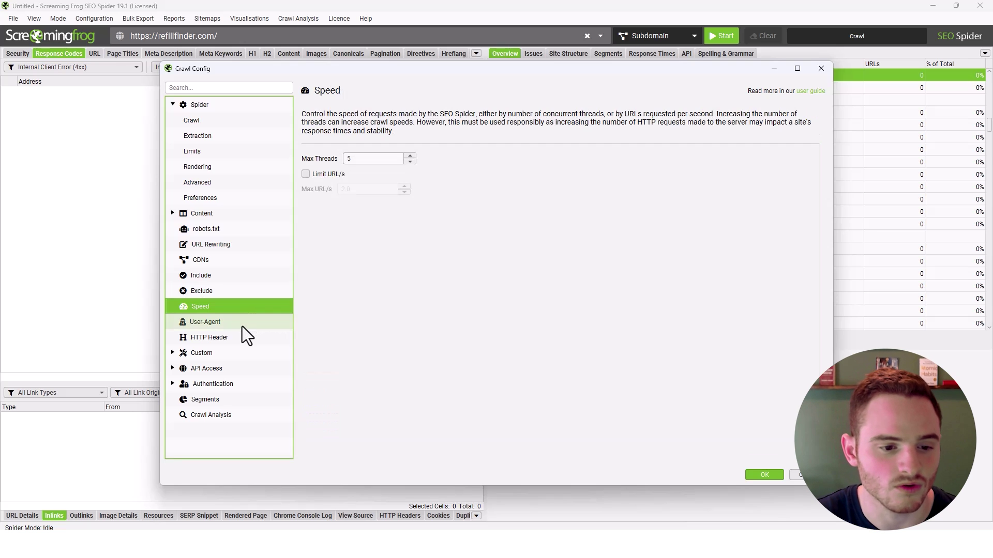
{"action": "left_click", "coordinate": [242, 326]}
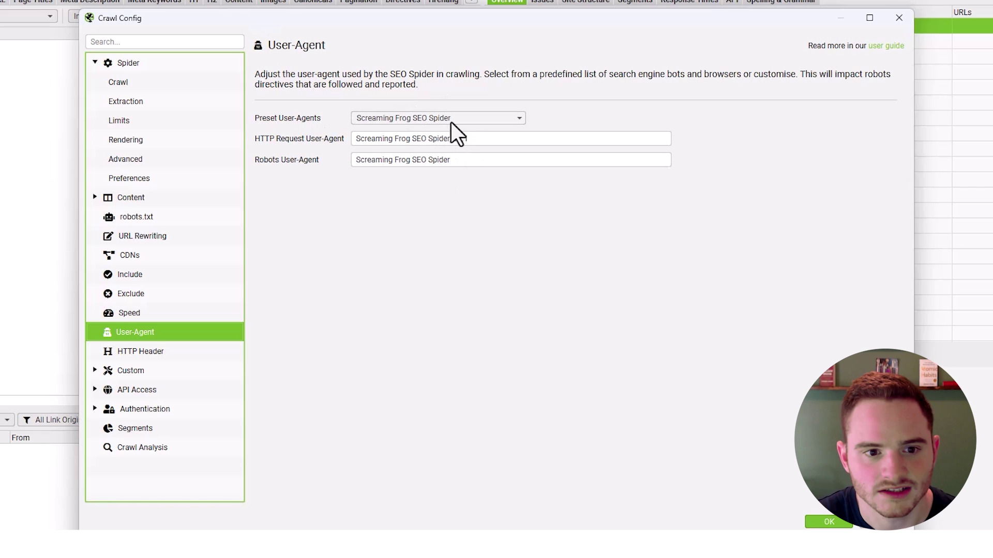
- Set the preset user-agent to Googlebot (Smartphone) after briefly trying Bingbot (Smartphone)
{"action": "left_click", "coordinate": [404, 122]}
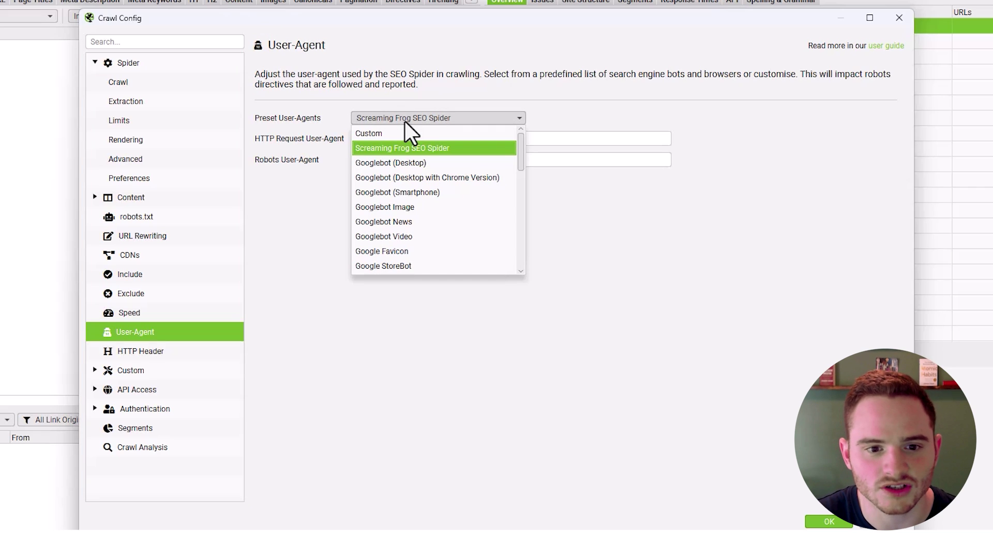
{"action": "left_click", "coordinate": [422, 193]}
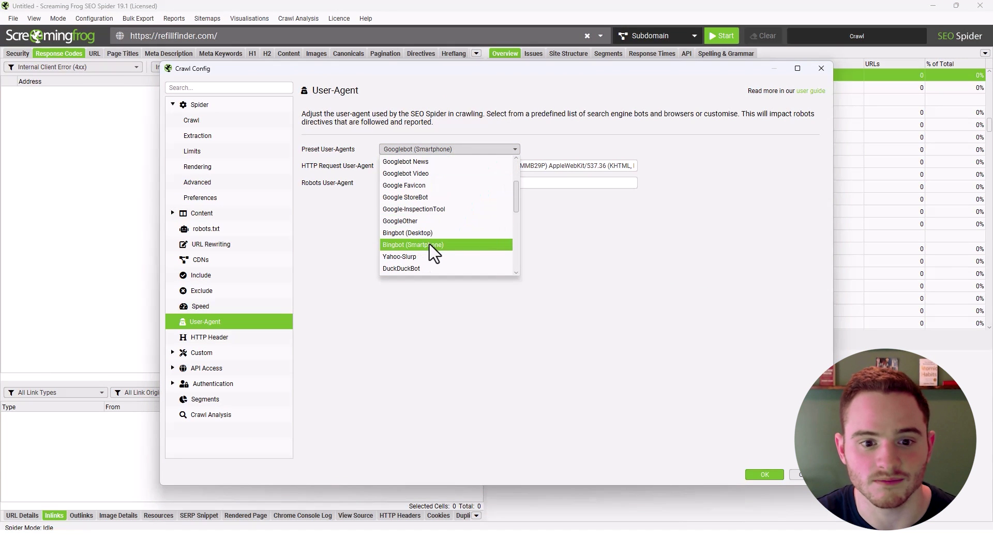
{"action": "left_click", "coordinate": [429, 245]}
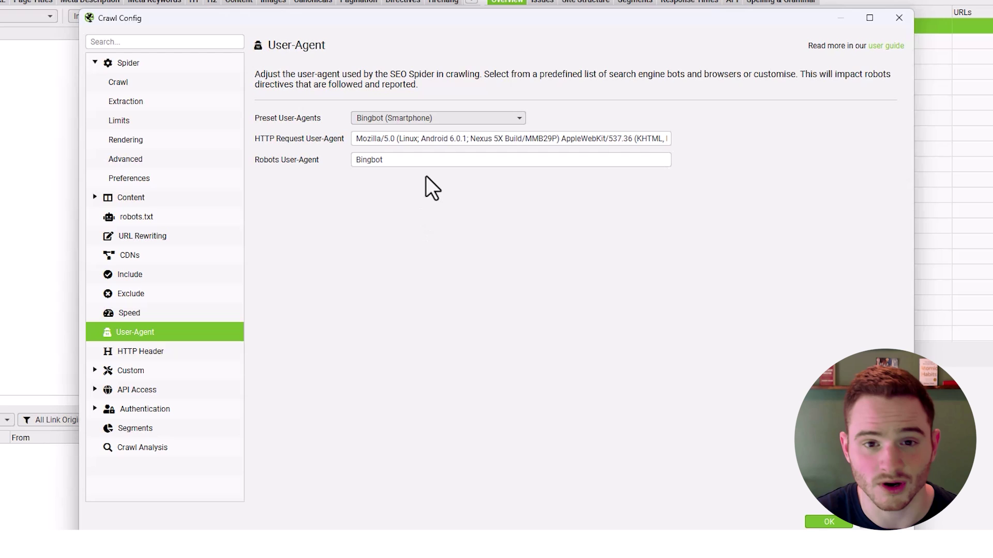
{"action": "left_click", "coordinate": [440, 120]}
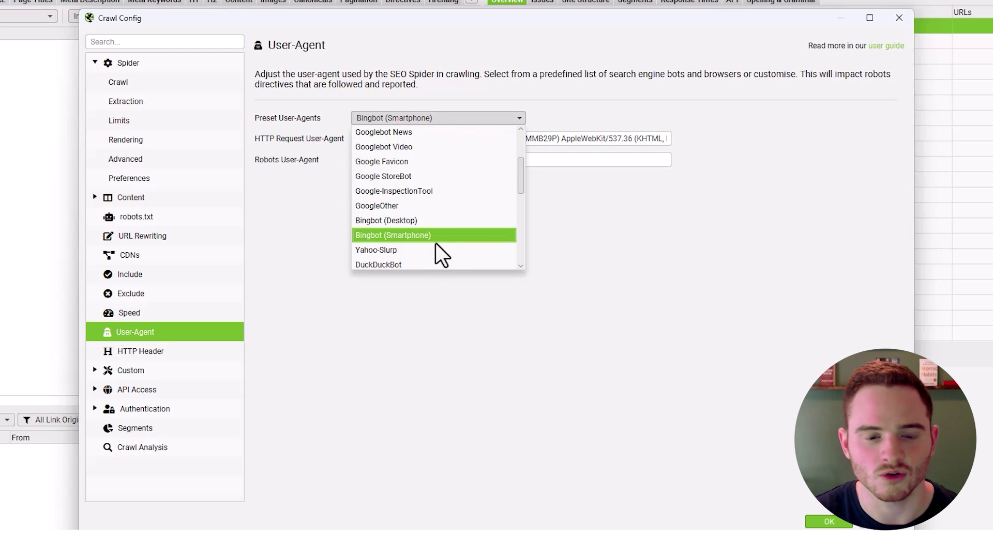
{"action": "scroll", "coordinate": [428, 239], "scroll_direction": "down", "scroll_amount": 1}
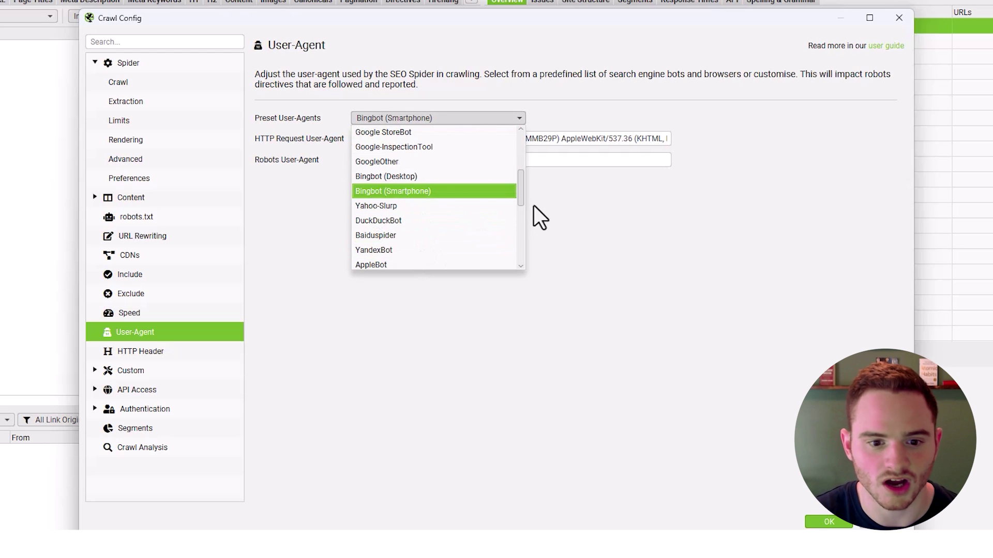
{"action": "left_click_drag", "start_coordinate": [521, 197], "coordinate": [522, 154]}
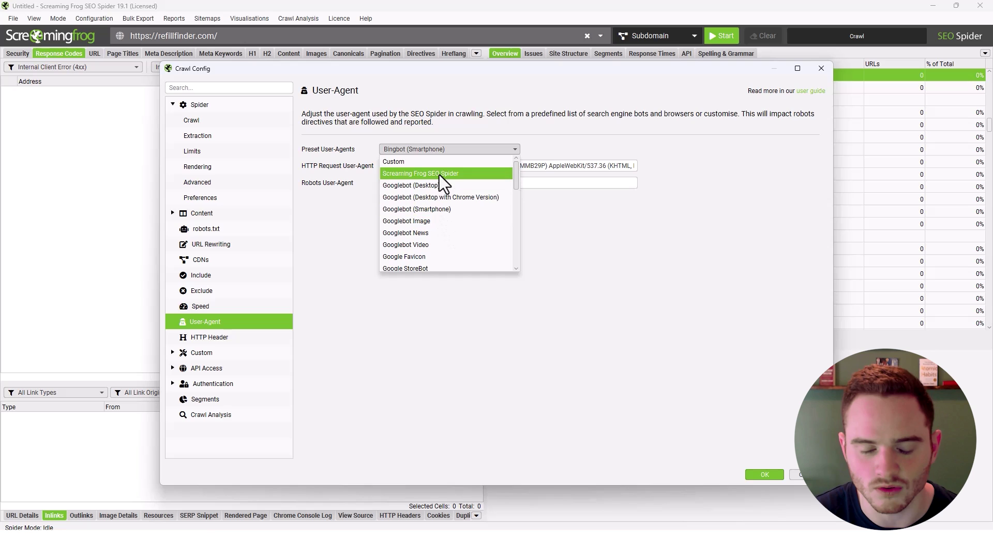
{"action": "left_click", "coordinate": [436, 209]}
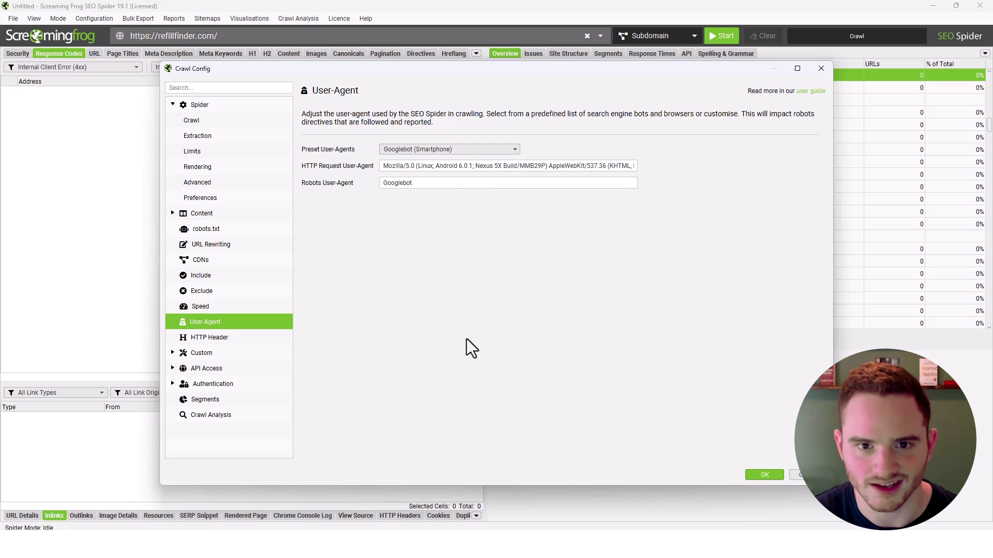
{"action": "left_click", "coordinate": [206, 368]}
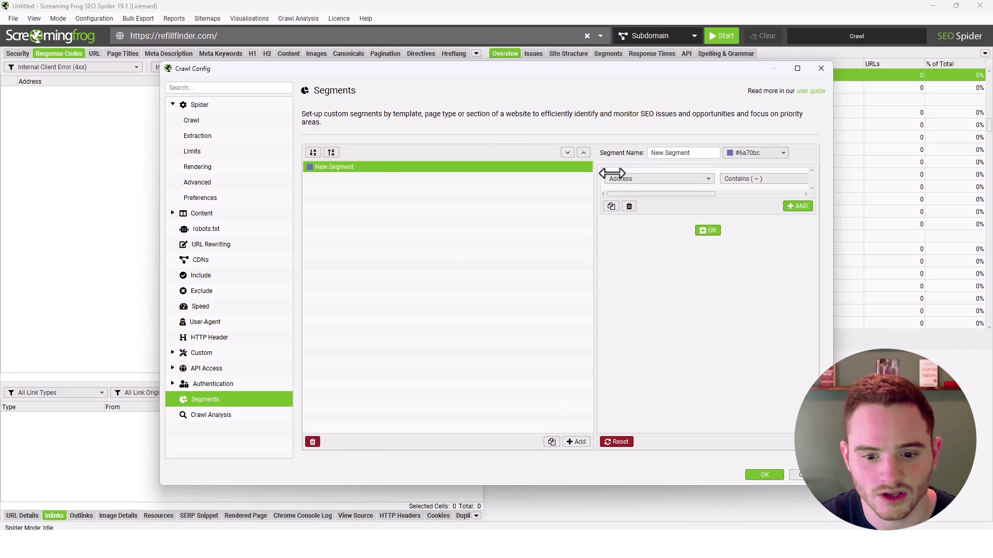
- Apply the crawl settings and restore the full site address in the URL bar
{"action": "left_click", "coordinate": [765, 476]}
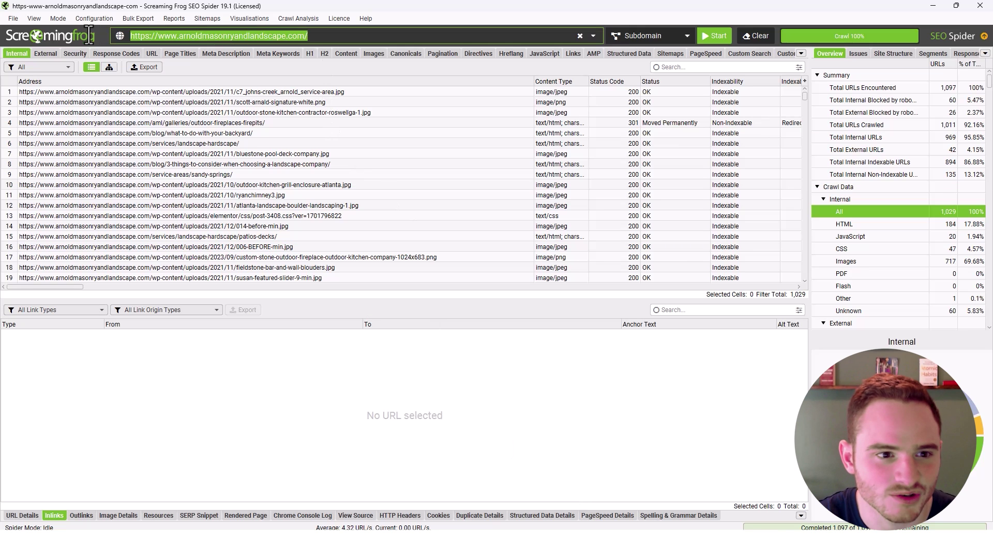
{"action": "type", "text": "C"}
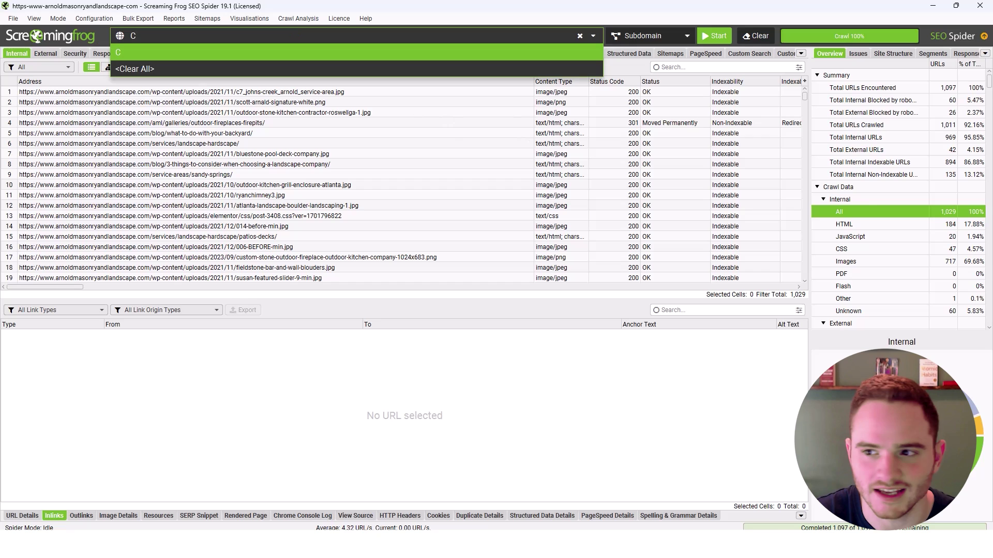
{"action": "type", "text": "A"}
{"action": "key", "text": "ctrl+a"}
{"action": "type", "text": "https://www.arnoldmasonryandlandscape.com/"}
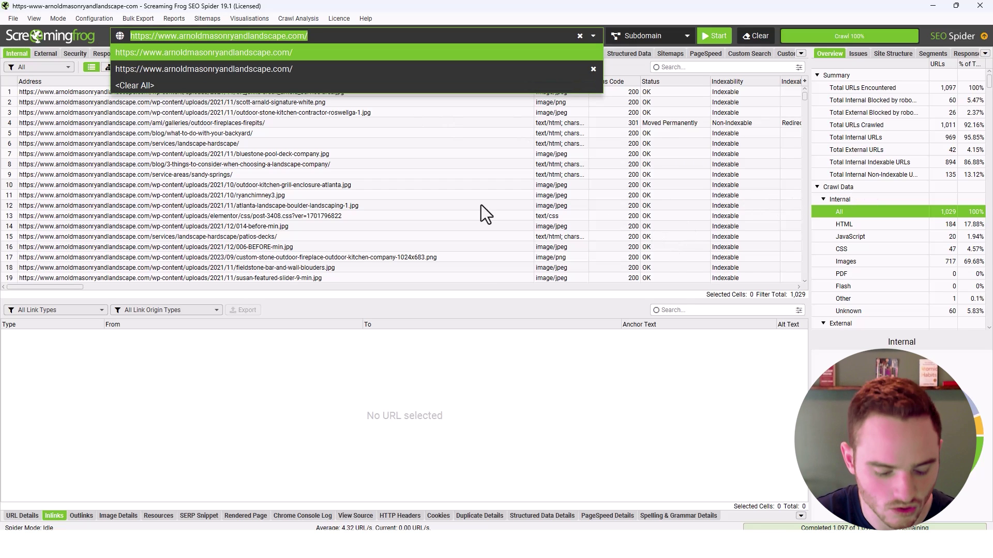
{"action": "left_click", "coordinate": [499, 328]}
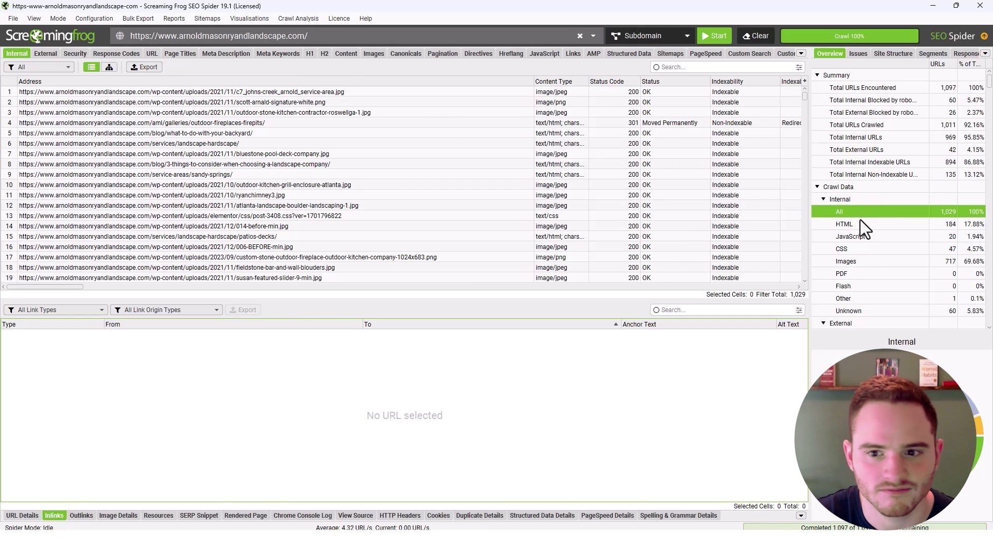
- Filter the crawl to HTML pages and resize the overview panel and Content Type column
{"action": "left_click", "coordinate": [843, 224]}
{"action": "left_click_drag", "start_coordinate": [809, 217], "coordinate": [724, 212]}
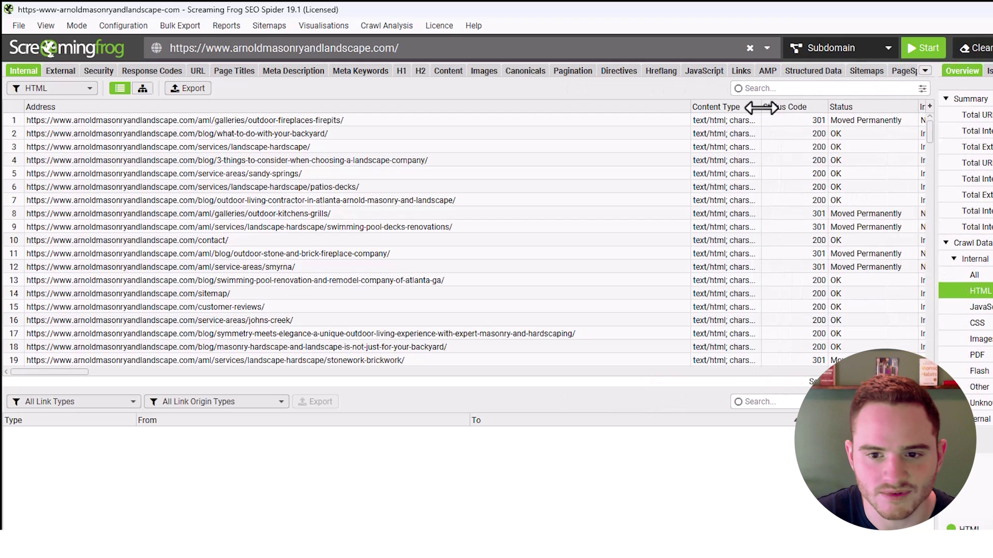
{"action": "left_click_drag", "start_coordinate": [588, 82], "coordinate": [566, 84]}
{"action": "left_click_drag", "start_coordinate": [732, 110], "coordinate": [731, 110]}
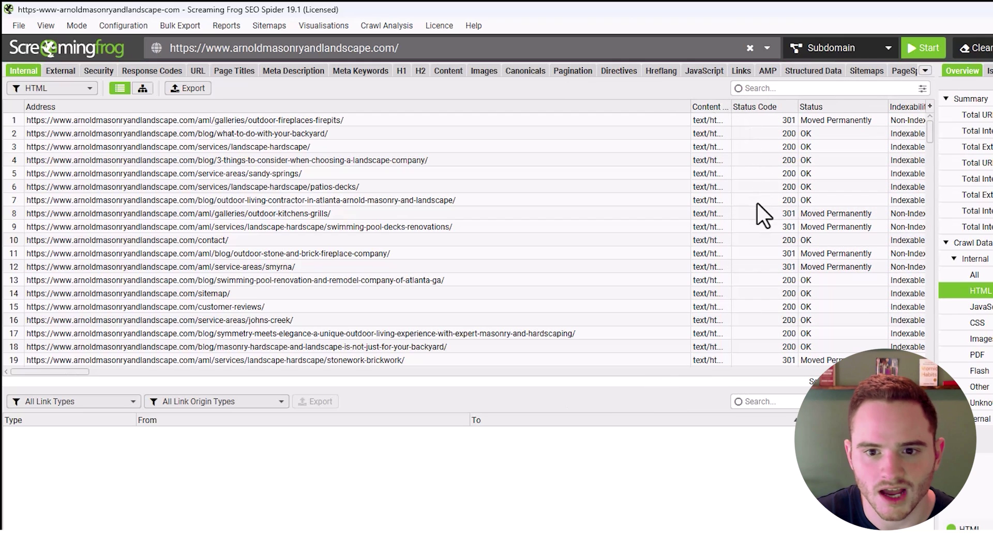
- Inspect inlinks for the outdoor-fireplaces-firepits redirect and the /contact/ page
{"action": "left_click", "coordinate": [532, 126]}
{"action": "left_click", "coordinate": [778, 120]}
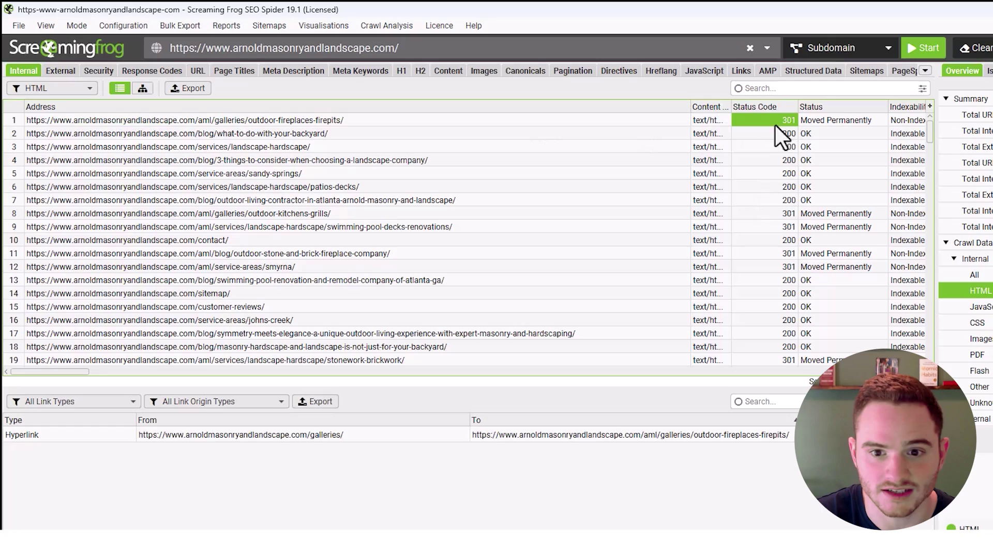
{"action": "left_click", "coordinate": [764, 240]}
{"action": "scroll", "coordinate": [765, 224], "scroll_direction": "down", "scroll_amount": 4}
{"action": "scroll", "coordinate": [765, 224], "scroll_direction": "down", "scroll_amount": 20}
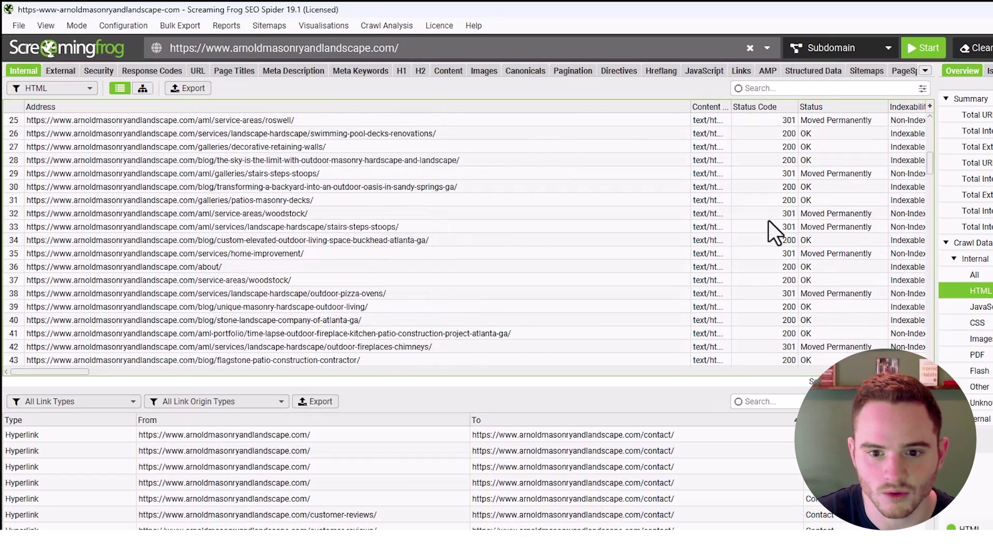
{"action": "scroll", "coordinate": [775, 212], "scroll_direction": "down", "scroll_amount": 20}
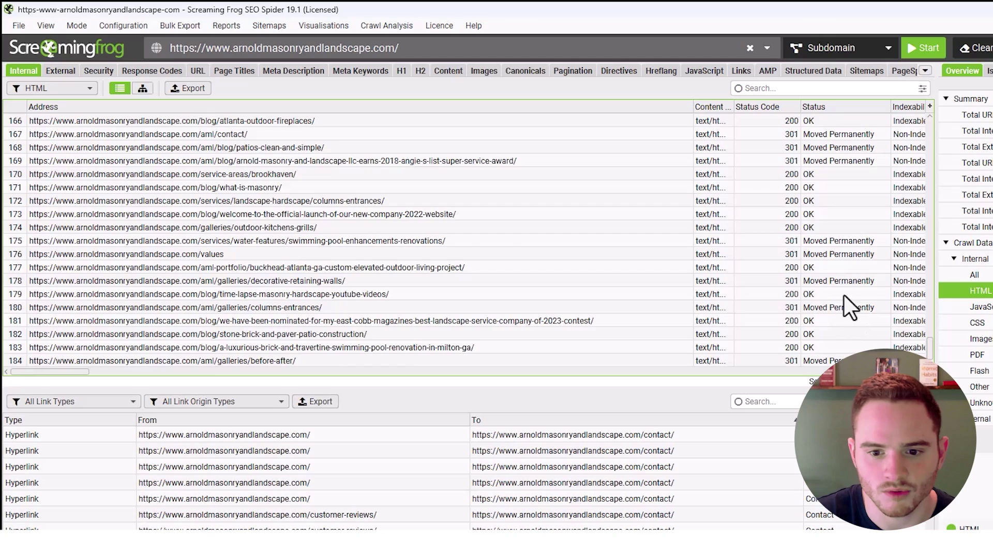
{"action": "scroll", "coordinate": [842, 295], "scroll_direction": "up", "scroll_amount": 15}
{"action": "scroll", "coordinate": [911, 282], "scroll_direction": "up", "scroll_amount": 14}
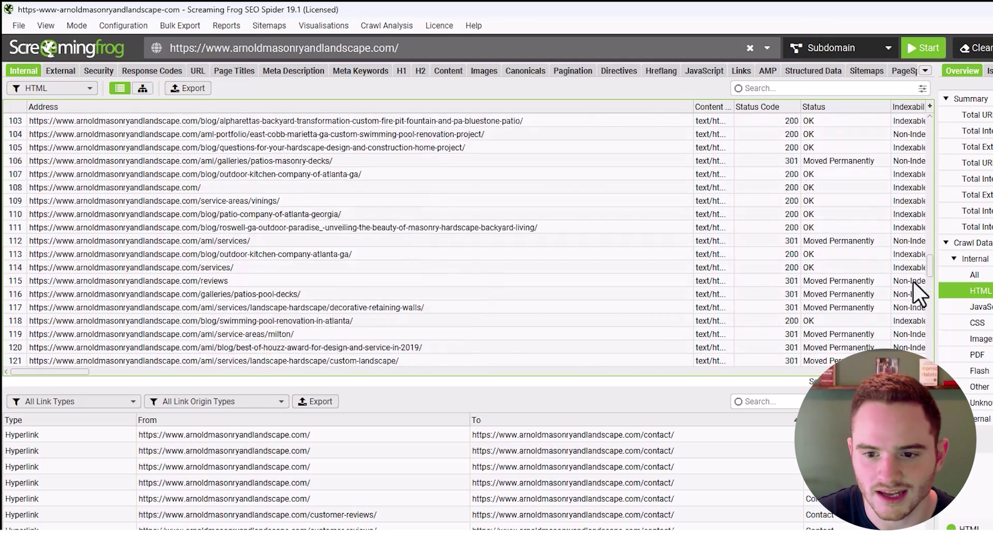
- Review page titles, meta descriptions and H1s, selecting six meta descriptions to compare
{"action": "left_click_drag", "start_coordinate": [936, 199], "coordinate": [990, 199]}
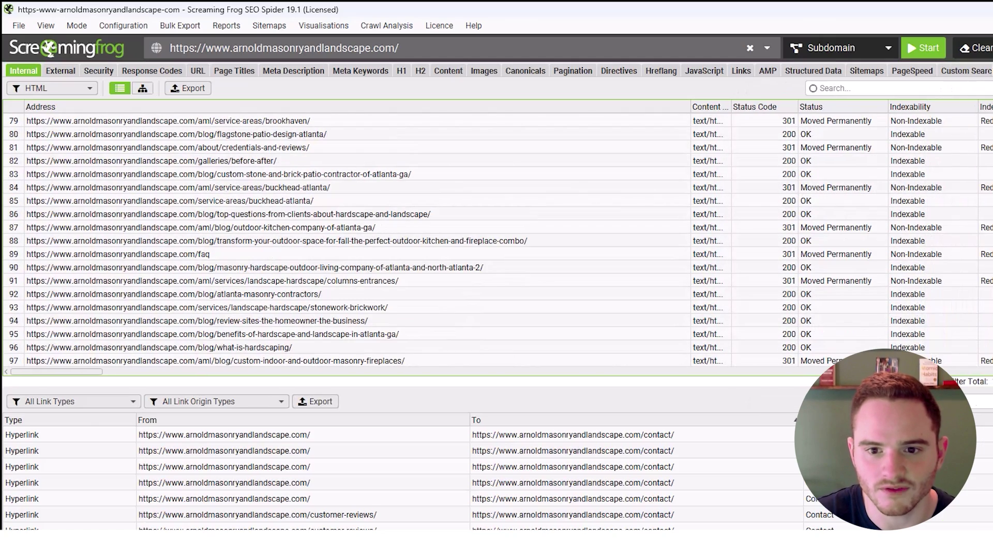
{"action": "left_click_drag", "start_coordinate": [74, 371], "coordinate": [133, 373]}
{"action": "scroll", "coordinate": [472, 246], "scroll_direction": "up", "scroll_amount": 4}
{"action": "scroll", "coordinate": [471, 243], "scroll_direction": "up", "scroll_amount": 10}
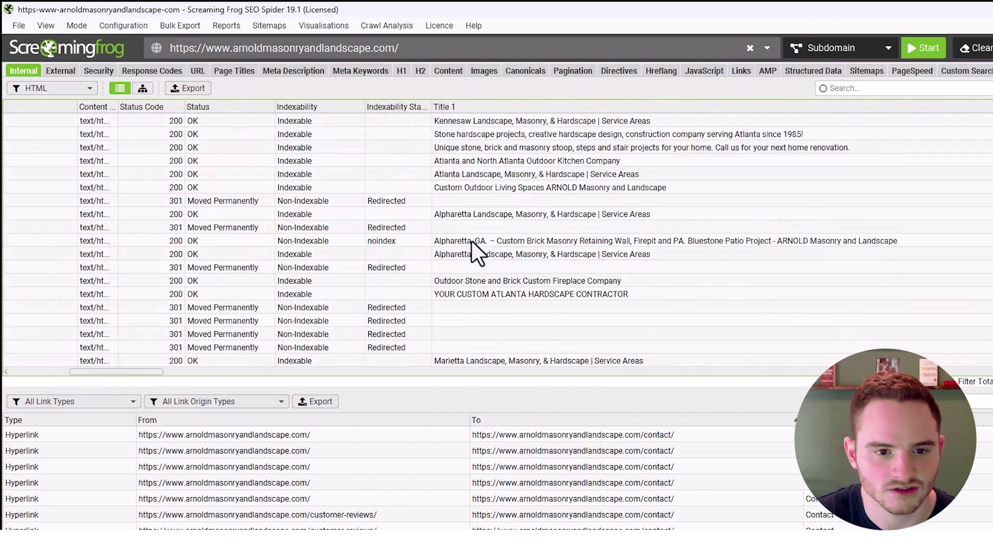
{"action": "scroll", "coordinate": [485, 228], "scroll_direction": "up", "scroll_amount": 10}
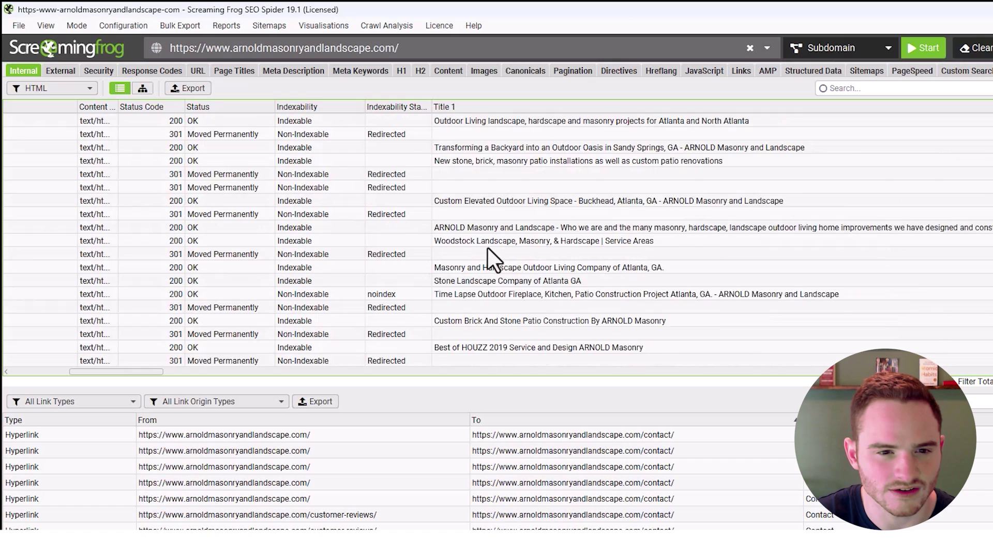
{"action": "scroll", "coordinate": [485, 237], "scroll_direction": "down", "scroll_amount": 1}
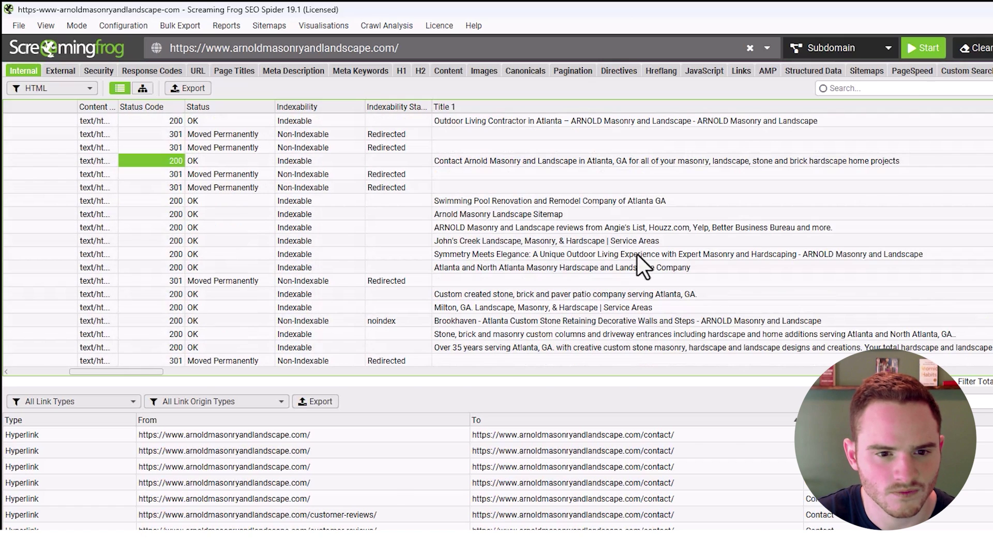
{"action": "left_click", "coordinate": [647, 252]}
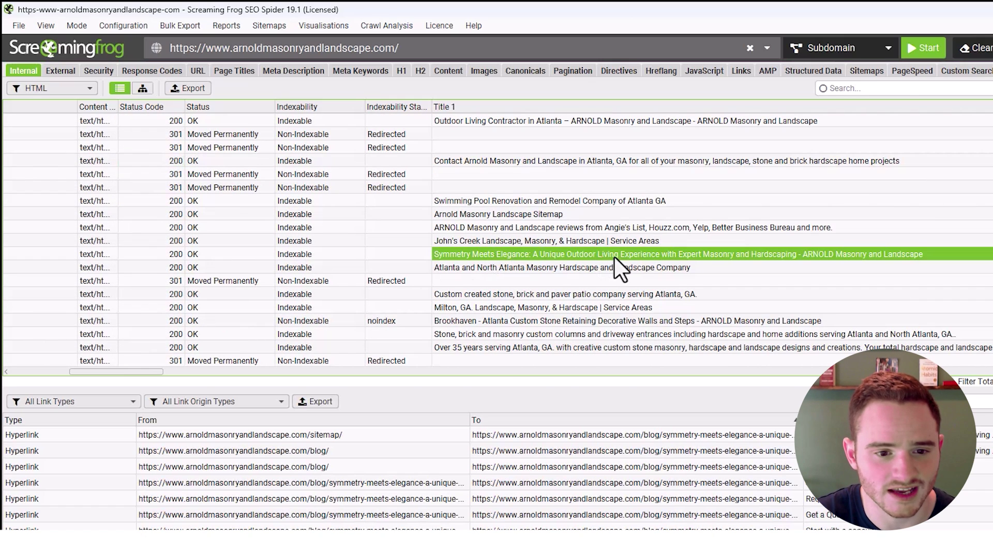
{"action": "scroll", "coordinate": [577, 252], "scroll_direction": "up", "scroll_amount": 2}
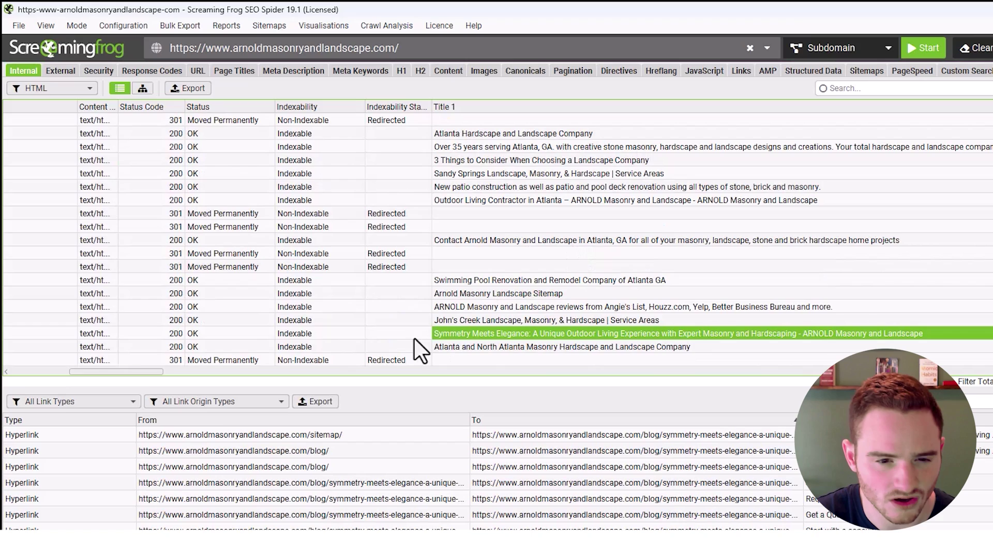
{"action": "left_click_drag", "start_coordinate": [139, 369], "coordinate": [219, 375]}
{"action": "left_click_drag", "start_coordinate": [424, 133], "coordinate": [424, 204]}
{"action": "left_click_drag", "start_coordinate": [174, 374], "coordinate": [308, 374]}
{"action": "left_click_drag", "start_coordinate": [377, 135], "coordinate": [377, 207]}
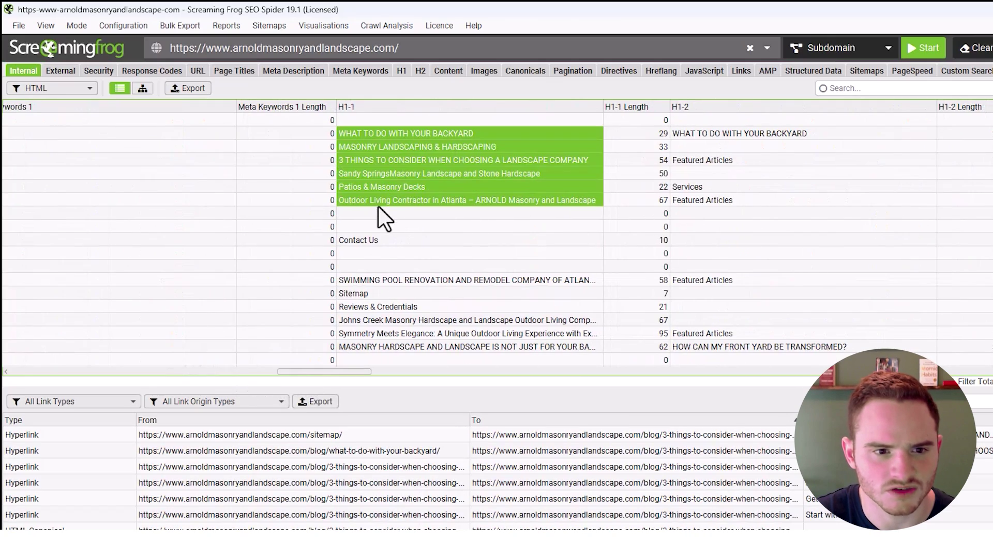
{"action": "scroll", "coordinate": [368, 278], "scroll_direction": "down", "scroll_amount": 15}
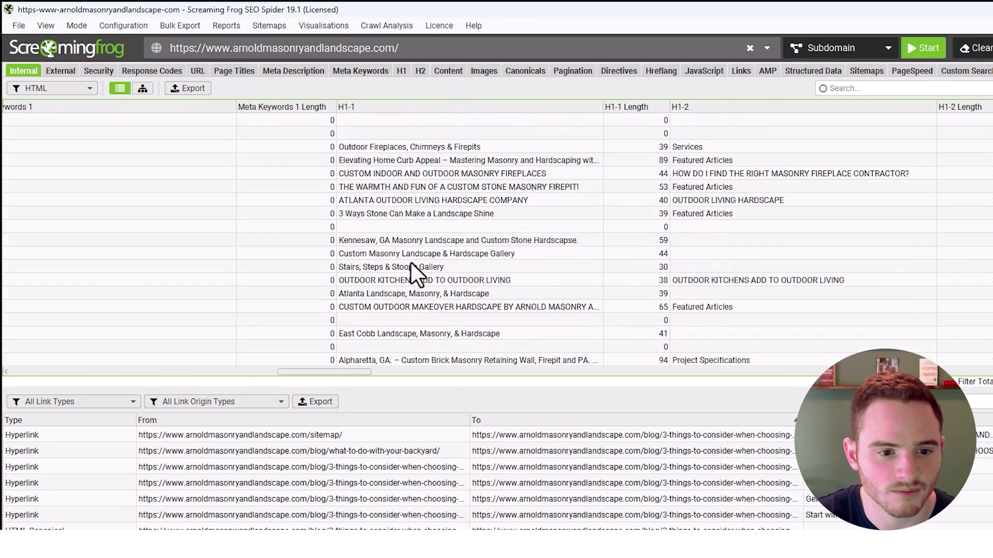
{"action": "scroll", "coordinate": [399, 313], "scroll_direction": "down", "scroll_amount": 10}
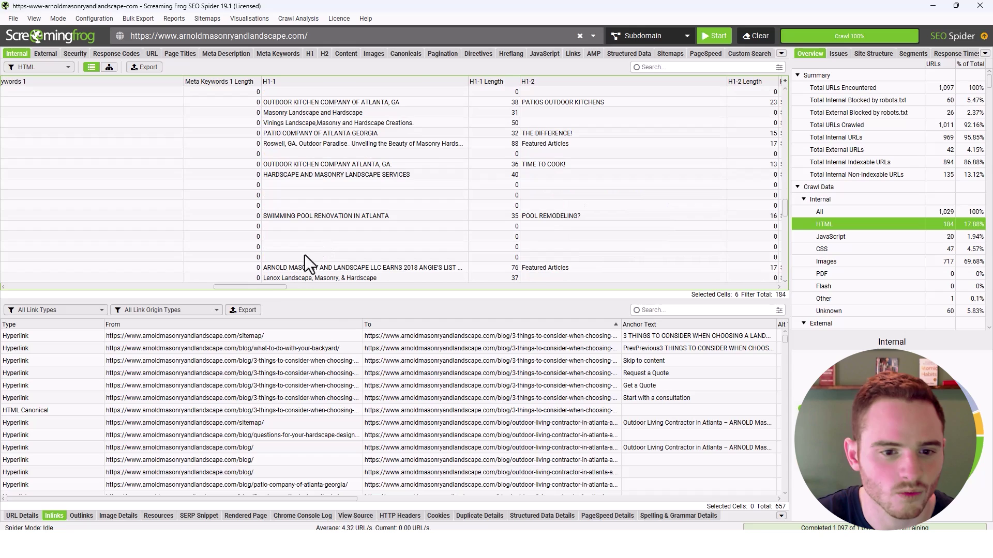
{"action": "left_click_drag", "start_coordinate": [269, 288], "coordinate": [575, 290]}
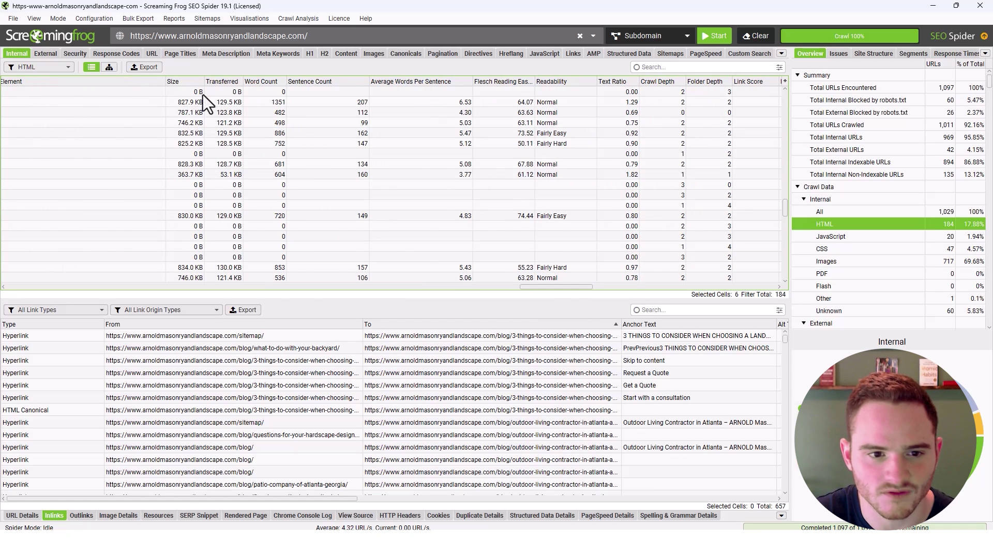
{"action": "scroll", "coordinate": [279, 155], "scroll_direction": "down", "scroll_amount": 3}
{"action": "left_click_drag", "start_coordinate": [267, 91], "coordinate": [272, 250]}
{"action": "left_click_drag", "start_coordinate": [570, 289], "coordinate": [603, 290]}
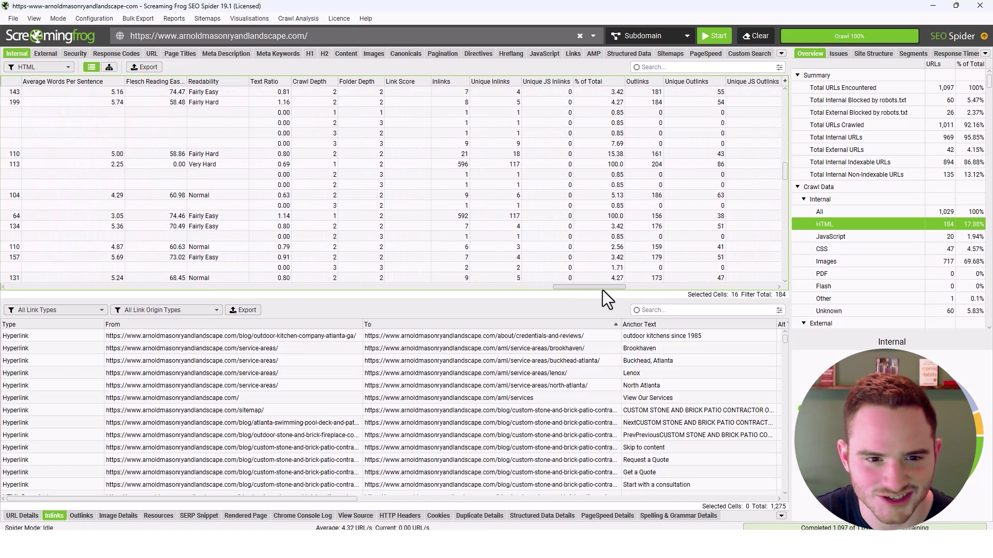
{"action": "left_click_drag", "start_coordinate": [316, 94], "coordinate": [313, 269]}
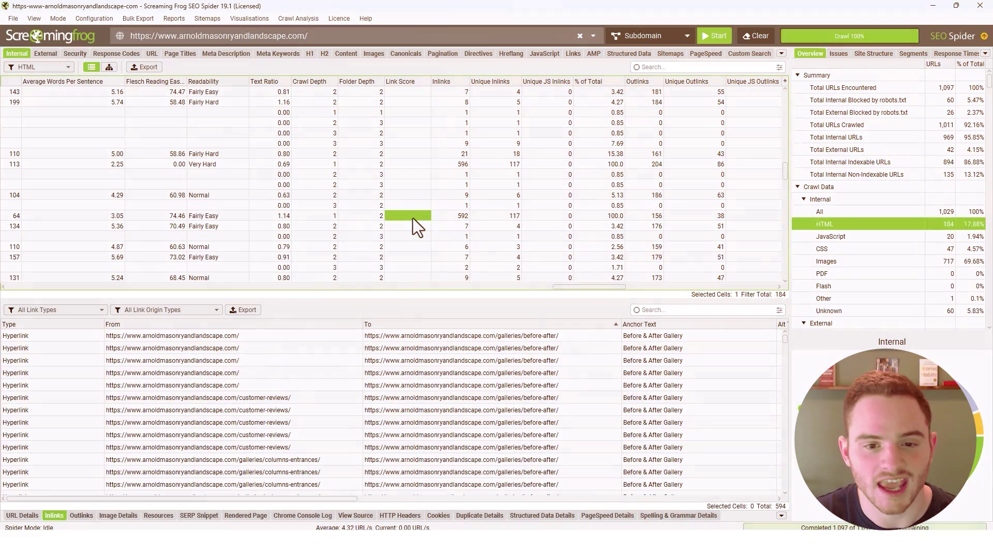
{"action": "left_click_drag", "start_coordinate": [577, 289], "coordinate": [693, 293]}
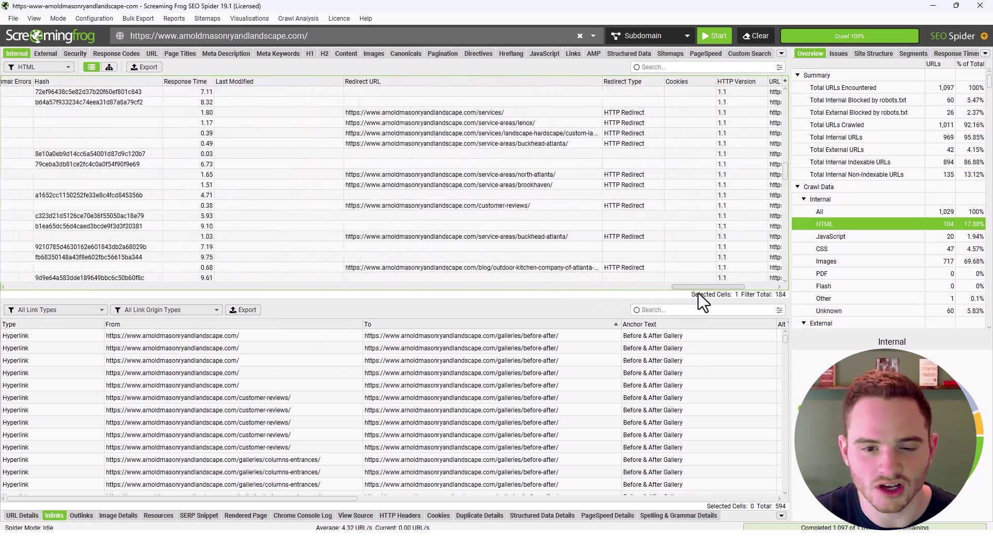
{"action": "left_click_drag", "start_coordinate": [698, 293], "coordinate": [1, 295]}
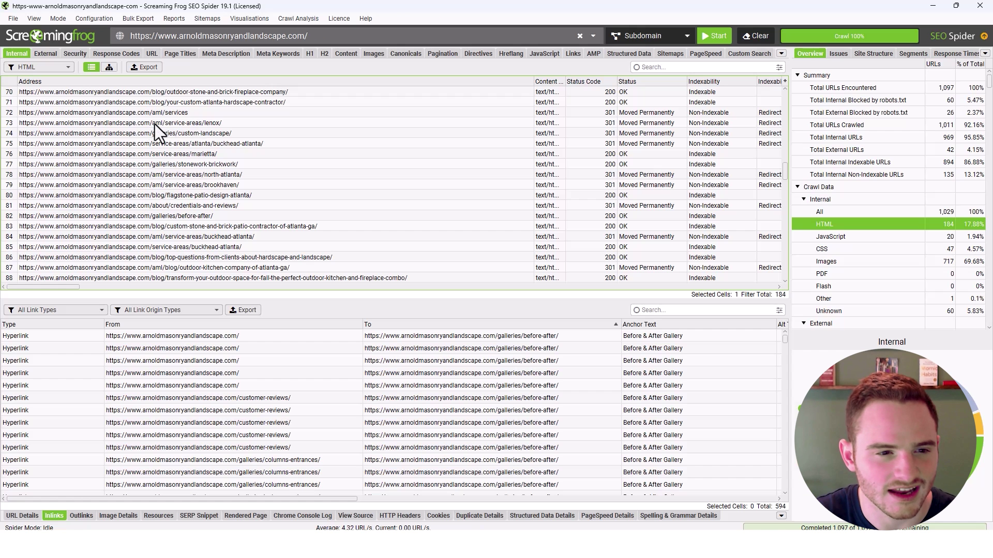
- Apply an Advanced Table Search filter of Address contains '/aml/'
{"action": "left_click", "coordinate": [153, 125]}
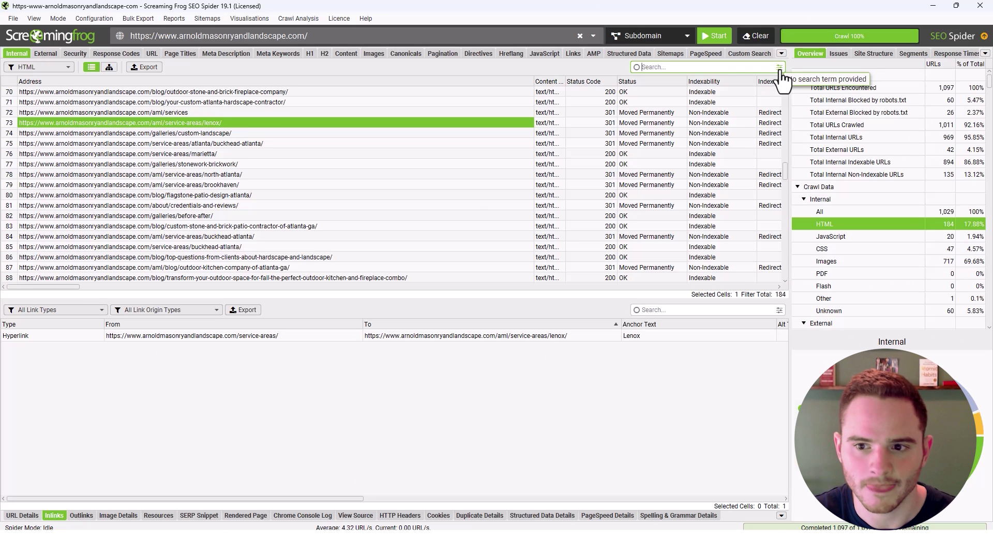
{"action": "left_click", "coordinate": [760, 56]}
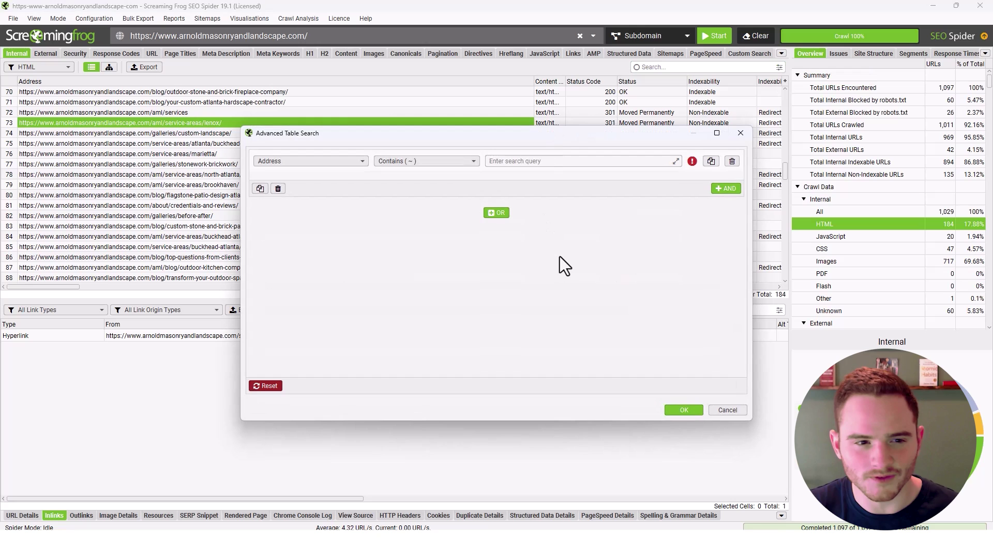
{"action": "left_click", "coordinate": [524, 162]}
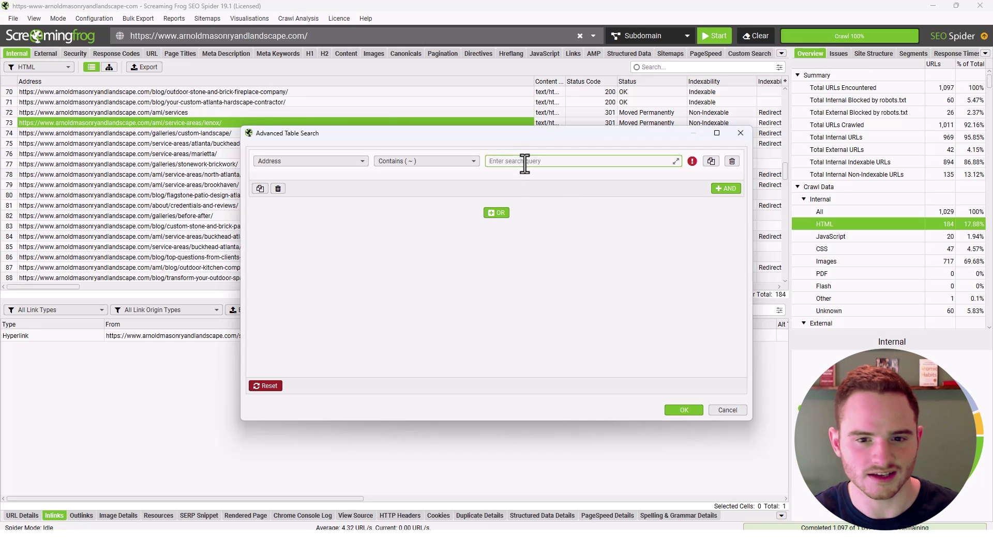
{"action": "type", "text": "/aml/"}
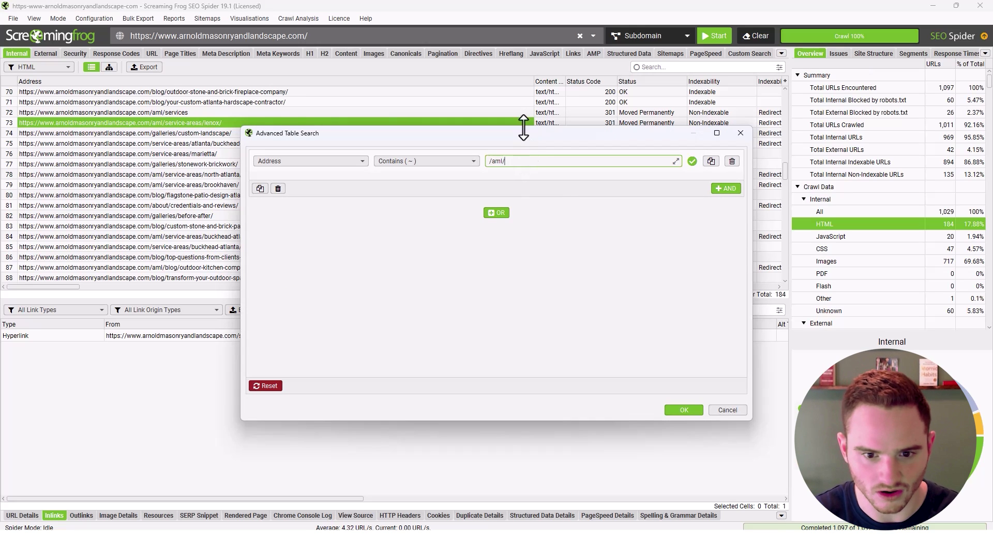
{"action": "left_click_drag", "start_coordinate": [523, 133], "coordinate": [470, 149]}
{"action": "left_click", "coordinate": [243, 179]}
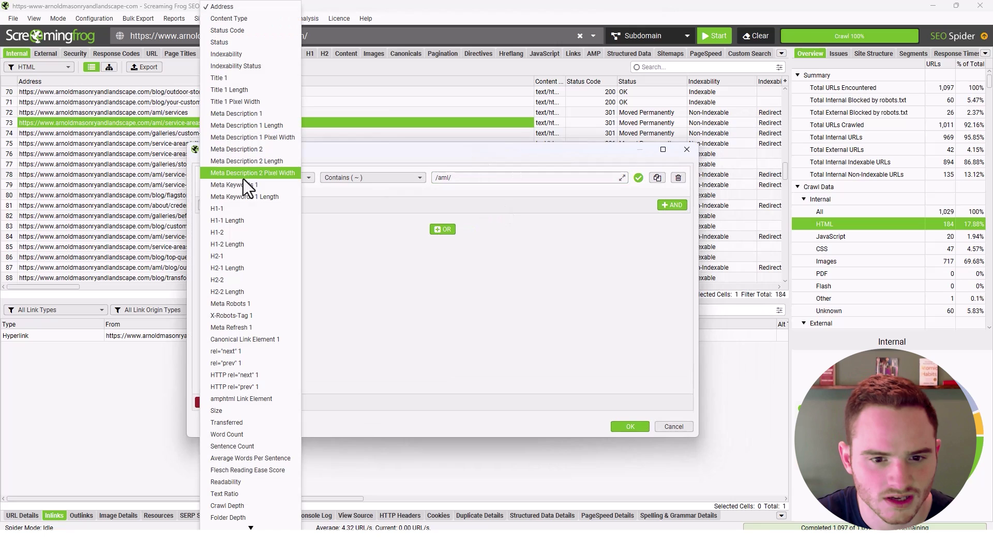
{"action": "left_click", "coordinate": [362, 189]}
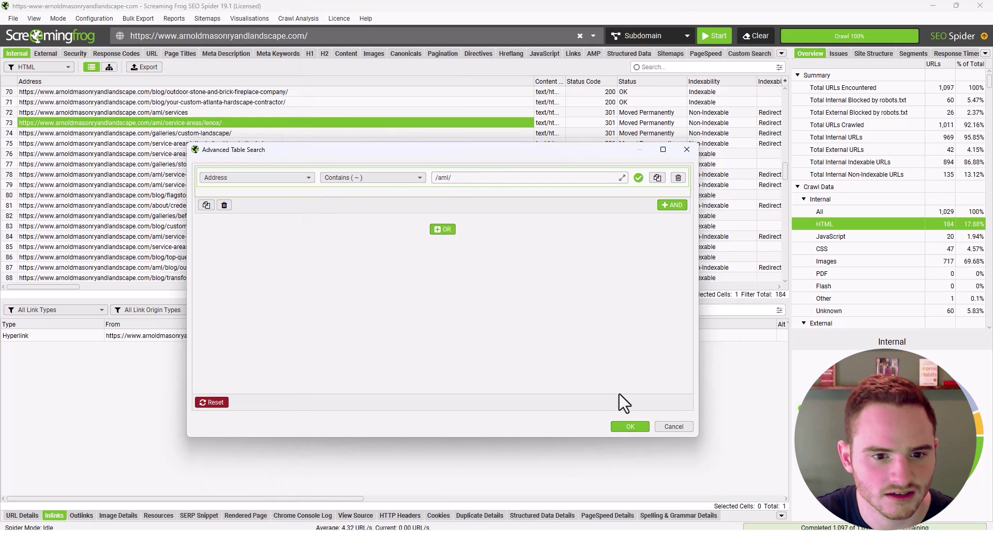
{"action": "left_click", "coordinate": [623, 427]}
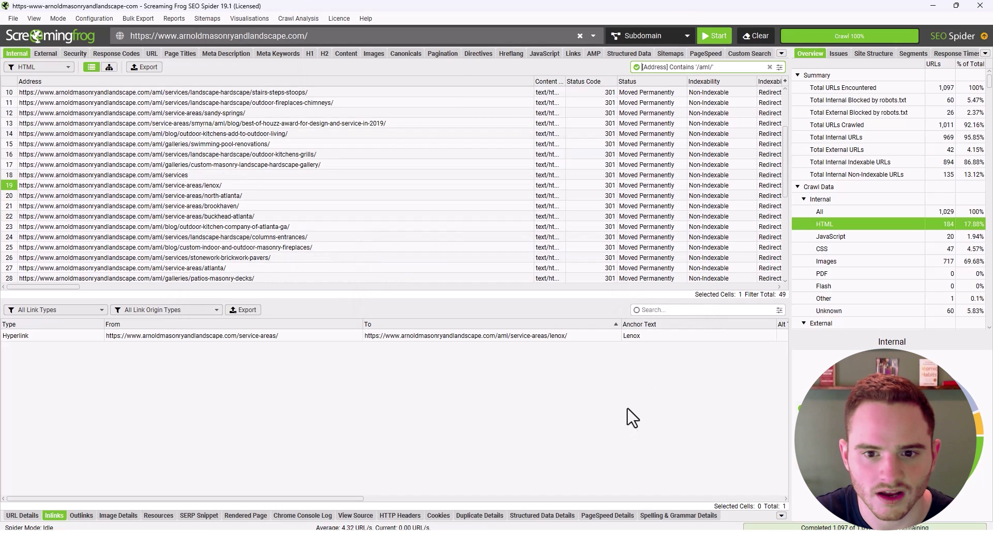
- Open /aml/galleries/outdoor-fireplaces-firepits/ in the web browser and maximise the browser window
{"action": "left_click_drag", "start_coordinate": [791, 296], "coordinate": [820, 312]}
{"action": "scroll", "coordinate": [446, 193], "scroll_direction": "down", "scroll_amount": 7}
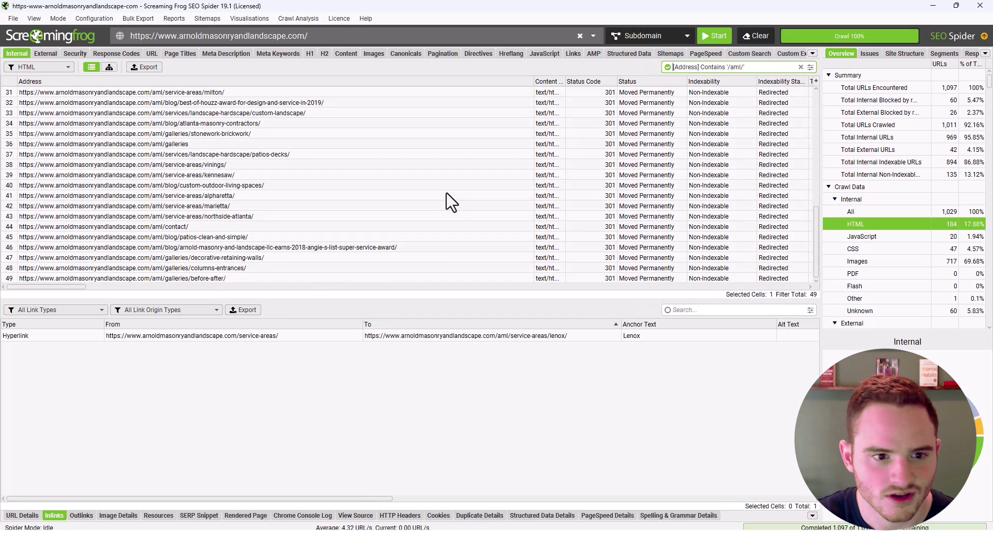
{"action": "scroll", "coordinate": [440, 227], "scroll_direction": "up", "scroll_amount": 10}
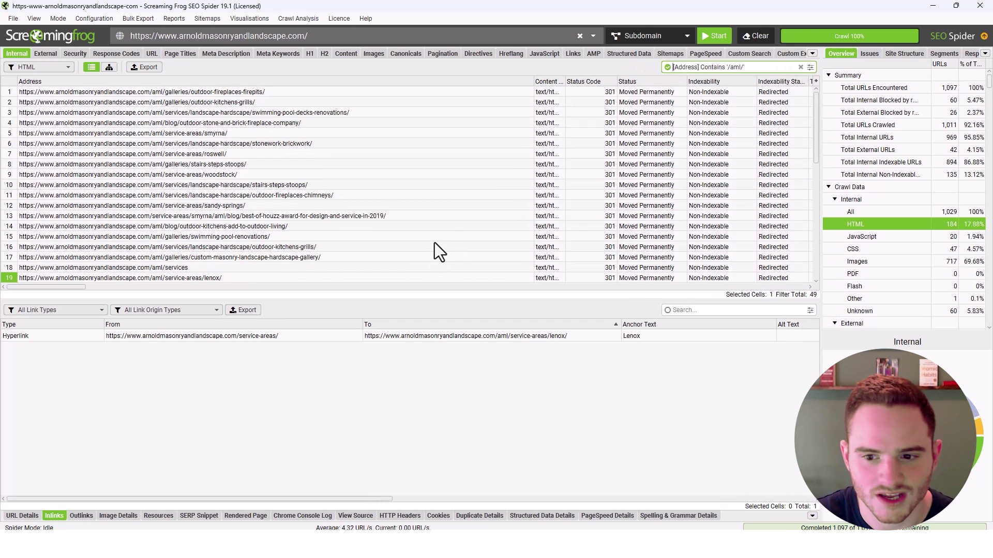
{"action": "left_click", "coordinate": [261, 95]}
{"action": "right_click", "coordinate": [261, 95]}
{"action": "left_click", "coordinate": [284, 112]}
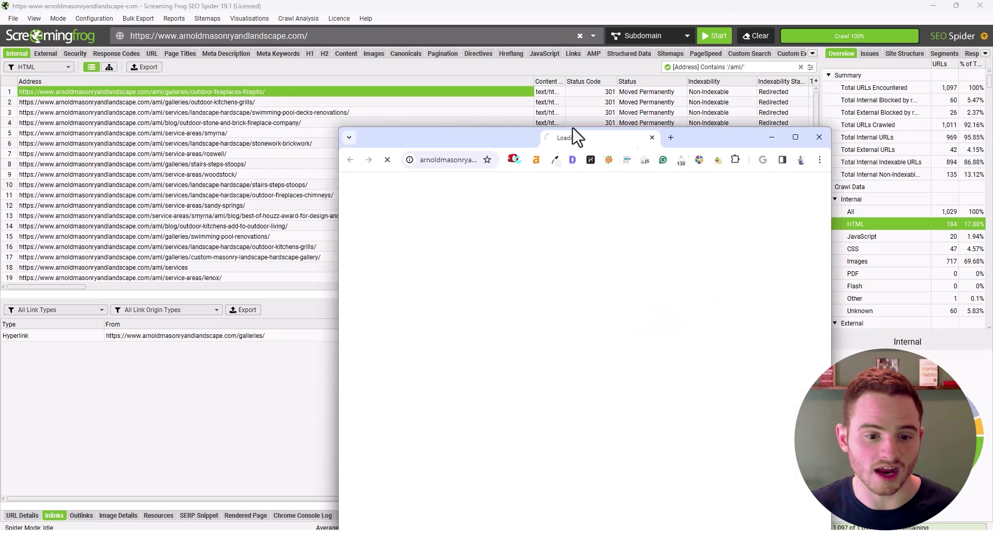
{"action": "left_click_drag", "start_coordinate": [572, 128], "coordinate": [502, 1]}
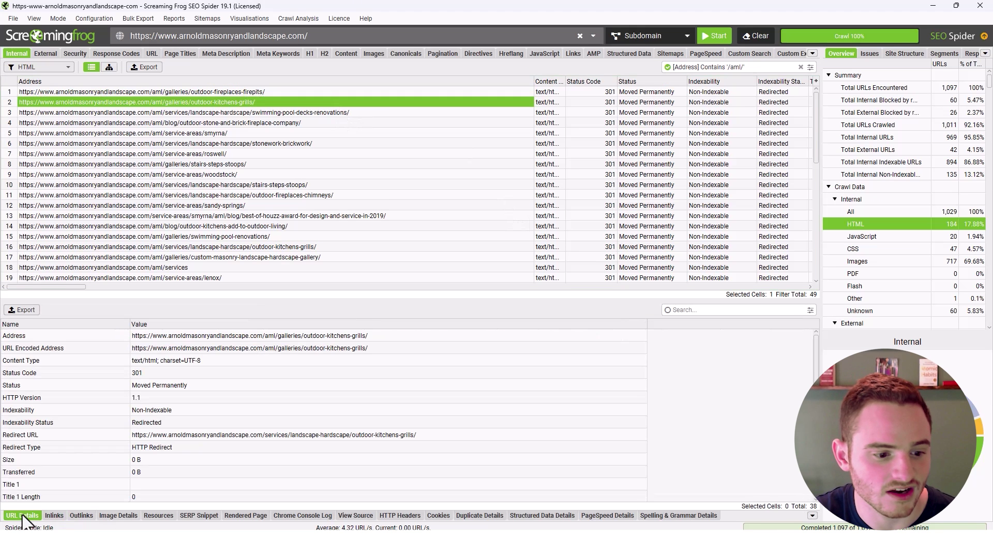
- Show Inlinks for the swimming-pool-decks, Smyrna, Roswell and Woodstock redirects
{"action": "scroll", "coordinate": [217, 419], "scroll_direction": "down", "scroll_amount": 1}
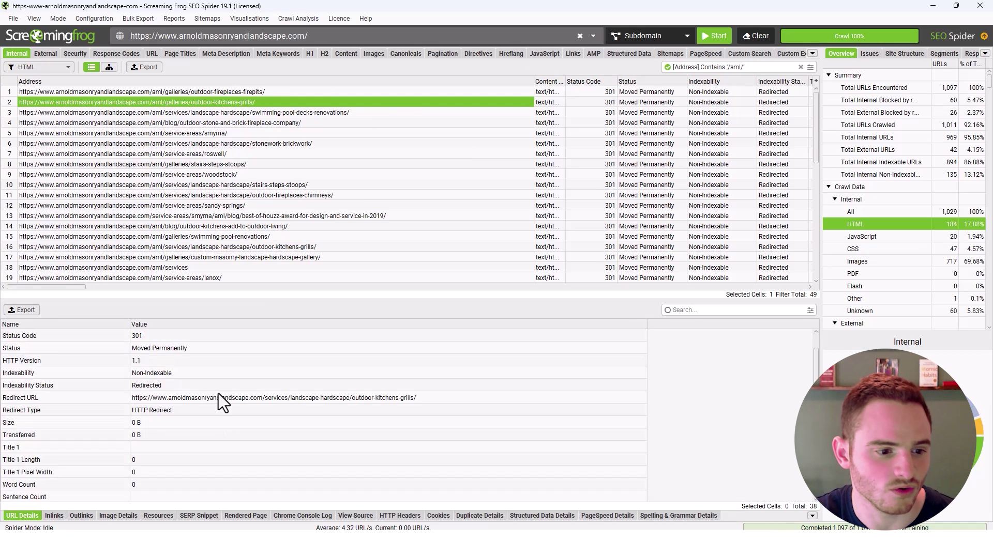
{"action": "scroll", "coordinate": [219, 393], "scroll_direction": "down", "scroll_amount": 10}
{"action": "scroll", "coordinate": [210, 423], "scroll_direction": "down", "scroll_amount": 3}
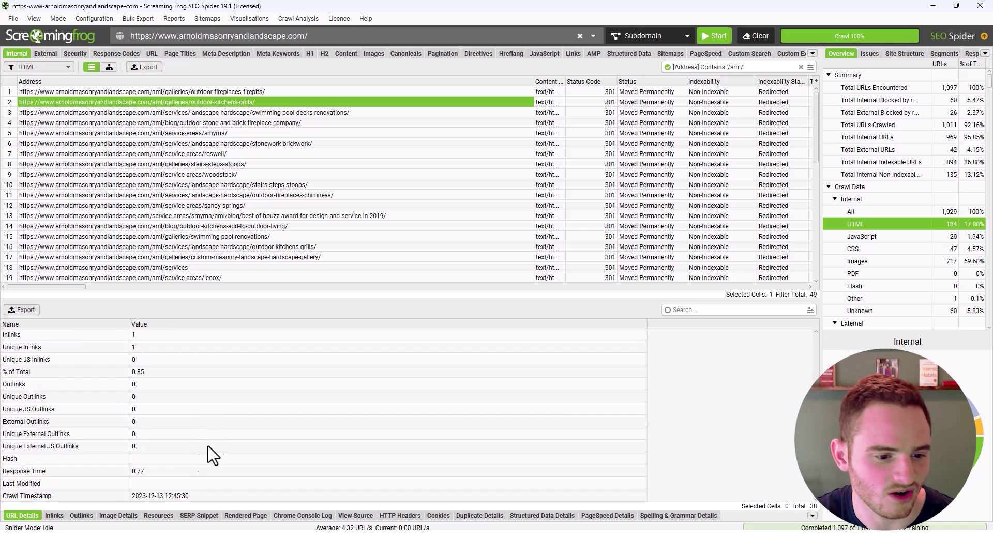
{"action": "left_click", "coordinate": [55, 516]}
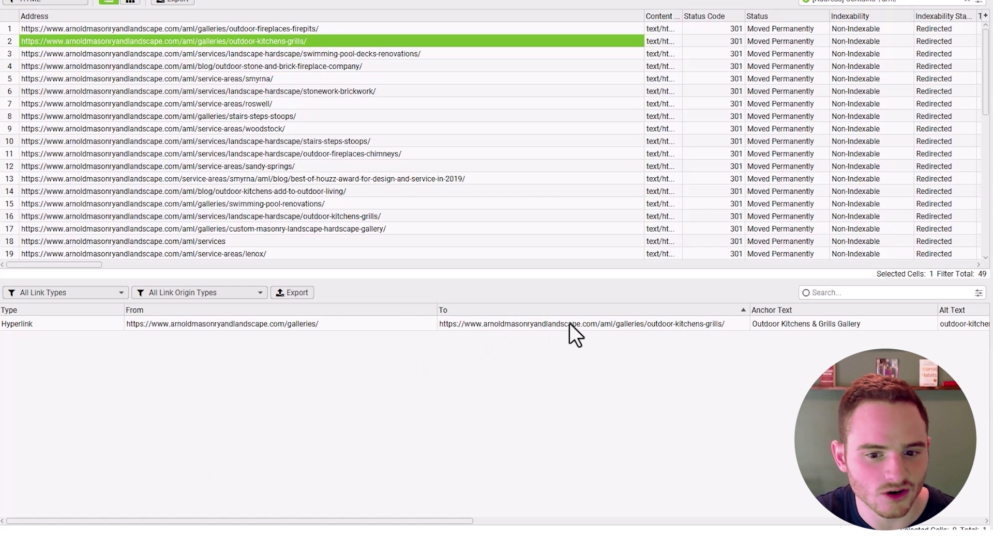
{"action": "left_click", "coordinate": [374, 56]}
{"action": "left_click", "coordinate": [367, 78]}
{"action": "left_click", "coordinate": [365, 103]}
{"action": "left_click", "coordinate": [365, 130]}
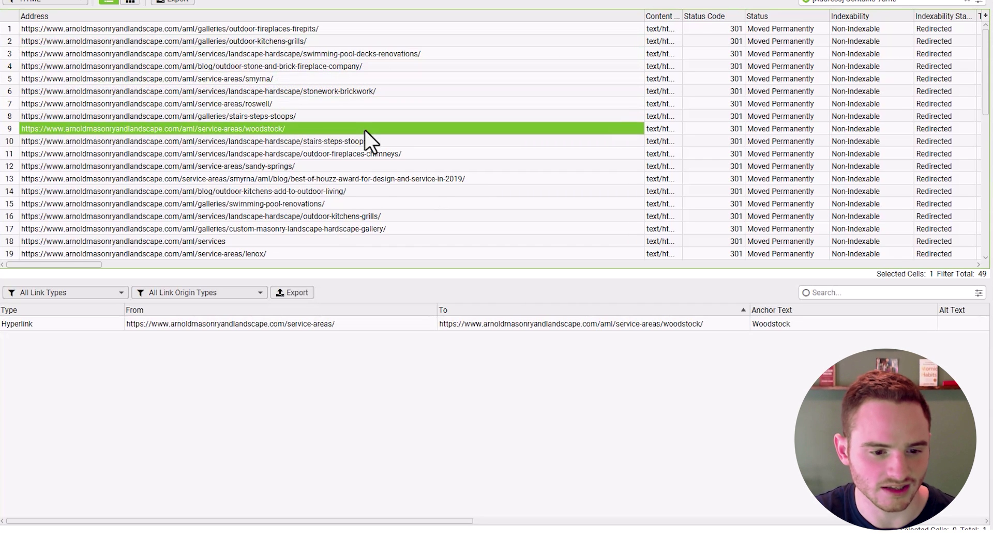
- Check inlinks for the sandy-springs, pool renovations, services, stonework, blog and Atlanta redirects
{"action": "left_click", "coordinate": [376, 166]}
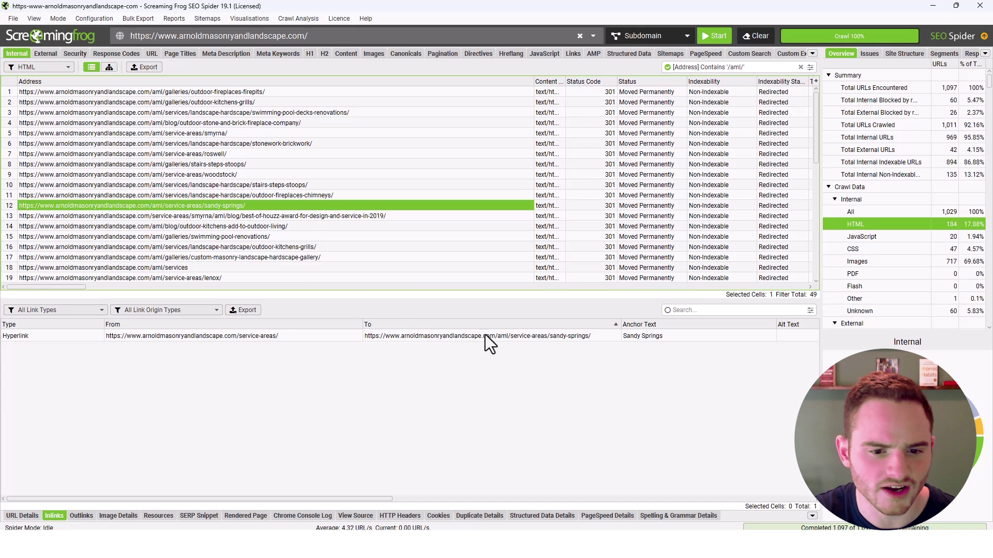
{"action": "left_click", "coordinate": [311, 238]}
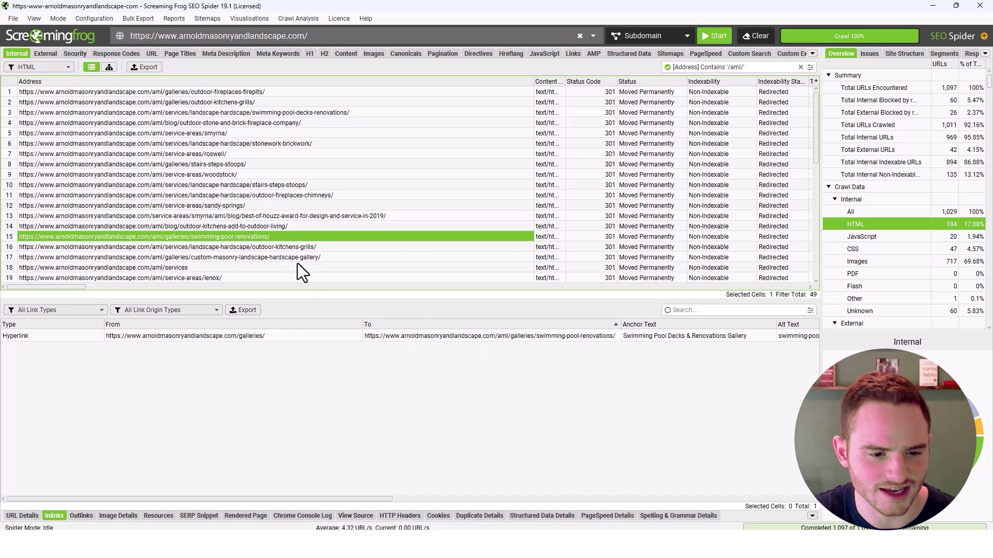
{"action": "left_click", "coordinate": [296, 263]}
{"action": "scroll", "coordinate": [297, 263], "scroll_direction": "down", "scroll_amount": 3}
{"action": "left_click", "coordinate": [293, 257]}
{"action": "left_click", "coordinate": [305, 227]}
{"action": "left_click", "coordinate": [283, 264]}
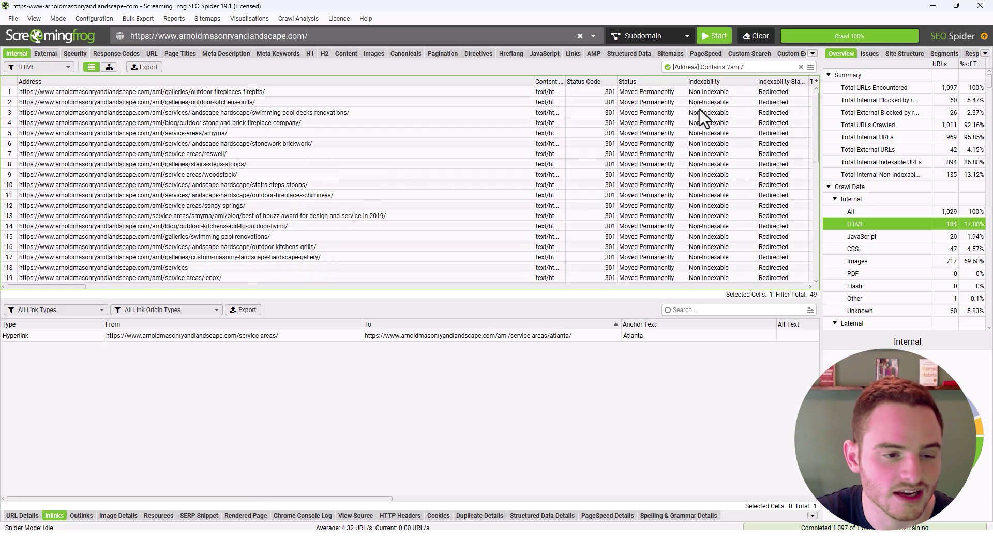
- Open the Issues list and widen it to review the crawl issues
{"action": "left_click", "coordinate": [869, 54]}
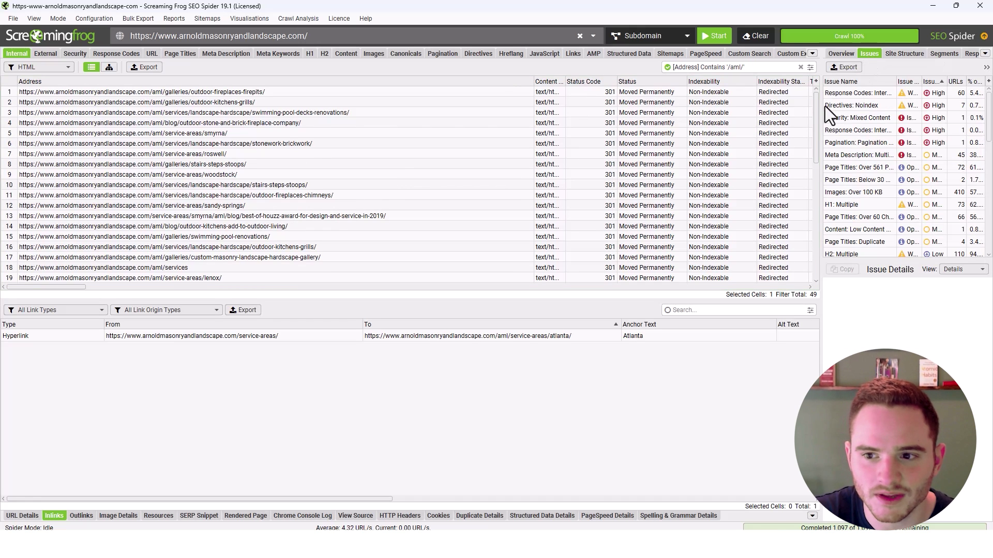
{"action": "left_click_drag", "start_coordinate": [822, 107], "coordinate": [592, 134]}
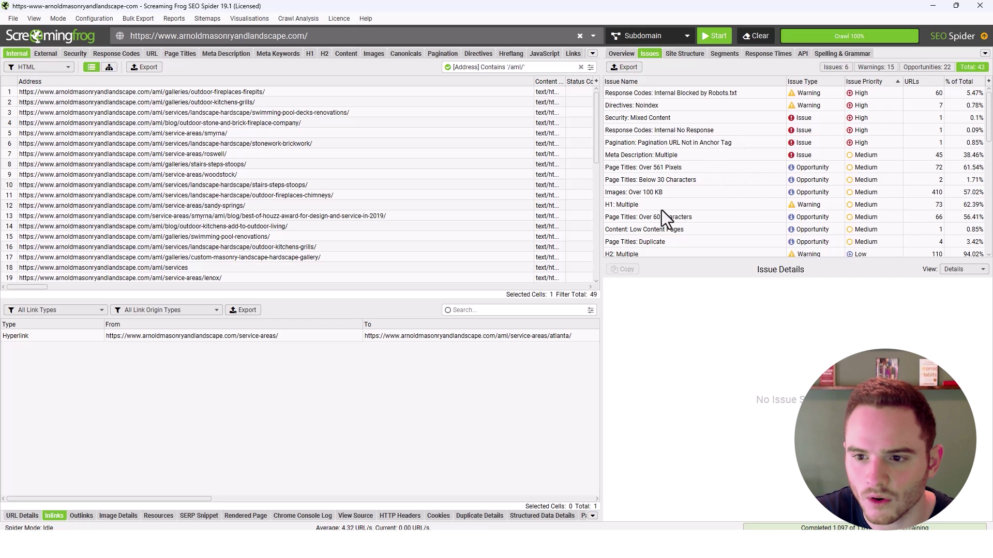
{"action": "scroll", "coordinate": [662, 213], "scroll_direction": "down", "scroll_amount": 6}
{"action": "scroll", "coordinate": [666, 214], "scroll_direction": "down", "scroll_amount": 2}
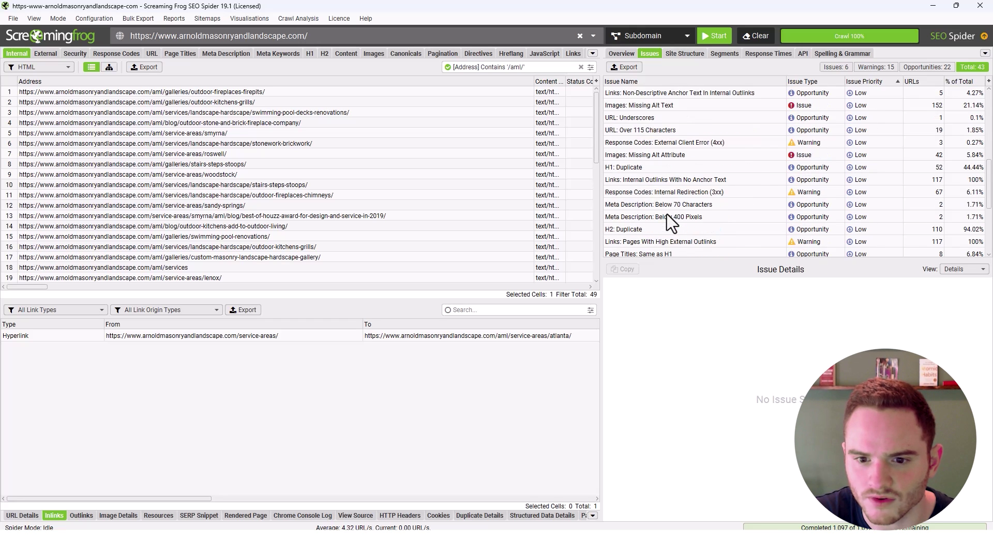
{"action": "scroll", "coordinate": [680, 184], "scroll_direction": "up", "scroll_amount": 1}
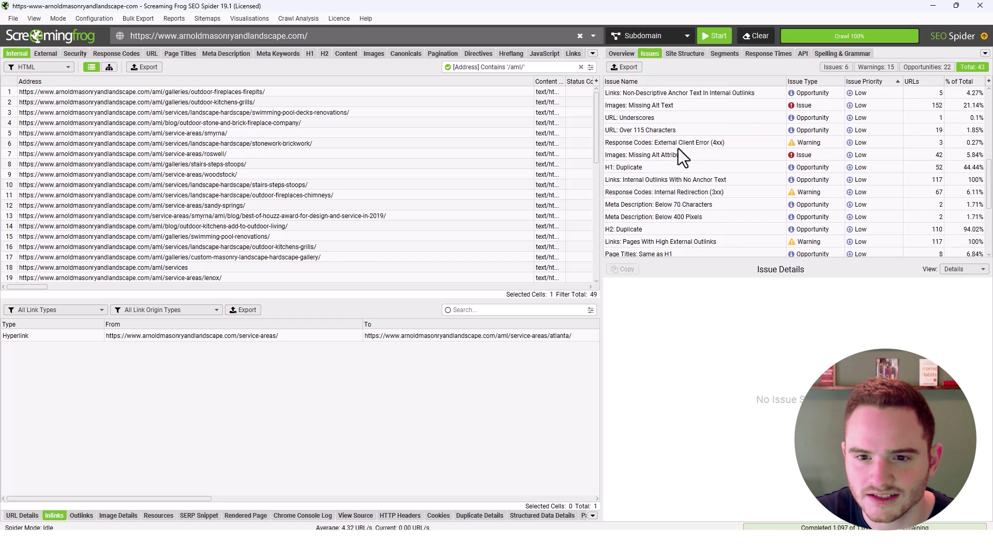
- Show the Internal Redirection (3xx) URLs, jump to the first, and return to Overview
{"action": "left_click", "coordinate": [681, 193]}
{"action": "scroll", "coordinate": [240, 169], "scroll_direction": "down", "scroll_amount": 10}
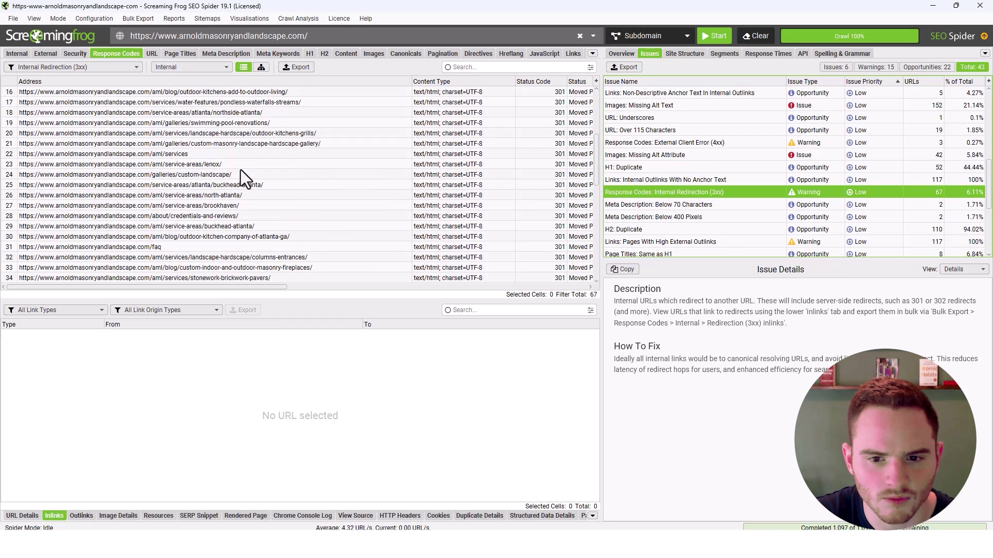
{"action": "scroll", "coordinate": [188, 191], "scroll_direction": "down", "scroll_amount": 6}
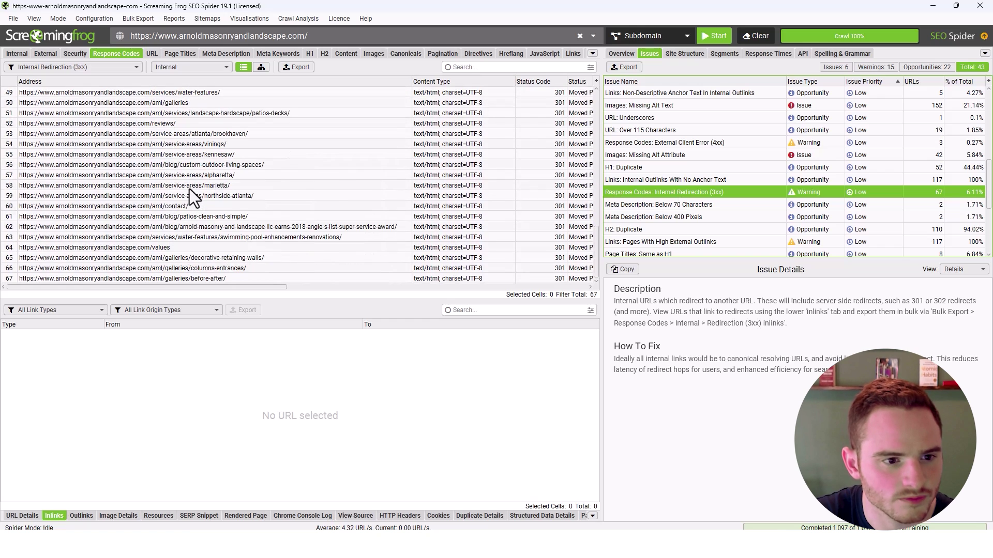
{"action": "key", "text": "ctrl+Home"}
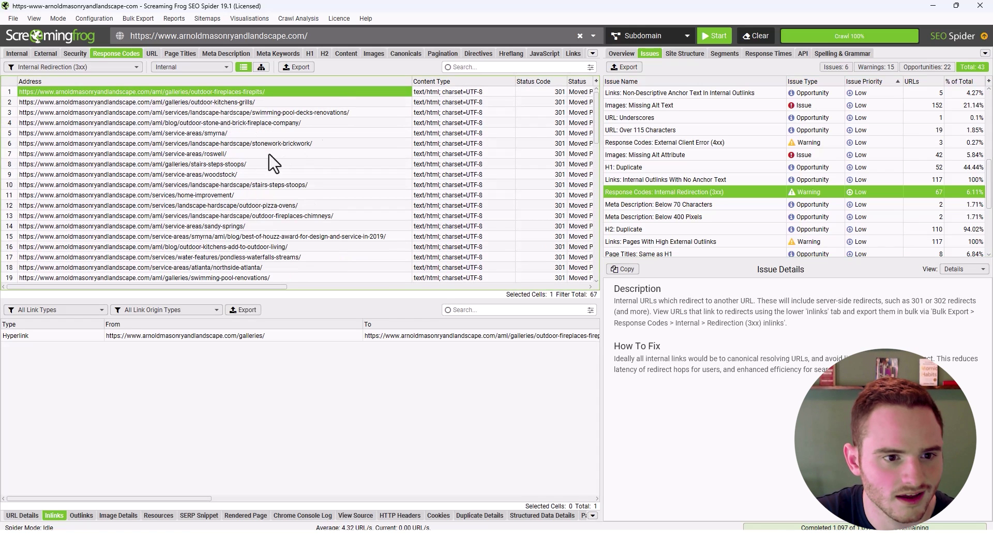
{"action": "left_click", "coordinate": [622, 54]}
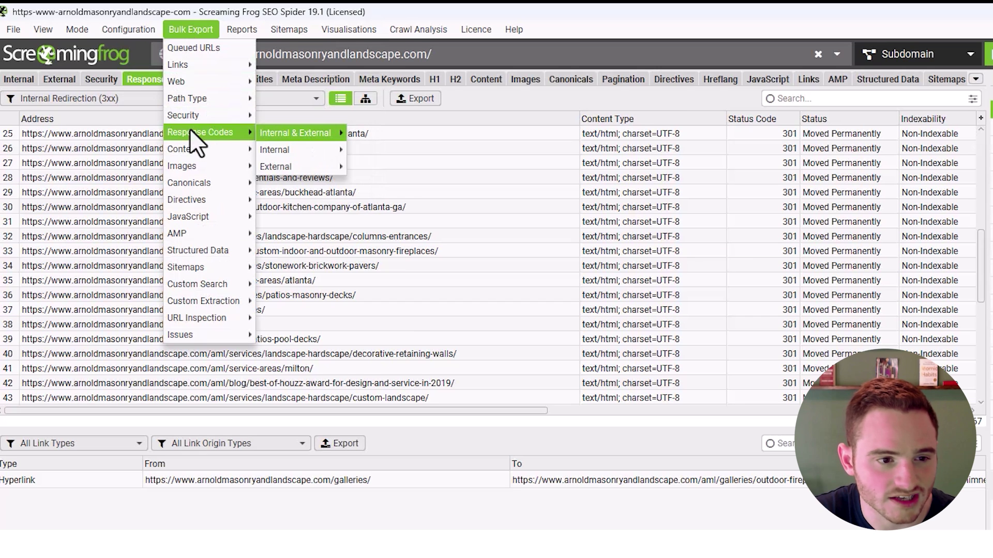
- Name the internal 3xx redirection inlinks Google Sheets export 'Arnold Masonry - Broken Links'
{"action": "mouse_move", "coordinate": [284, 151]}
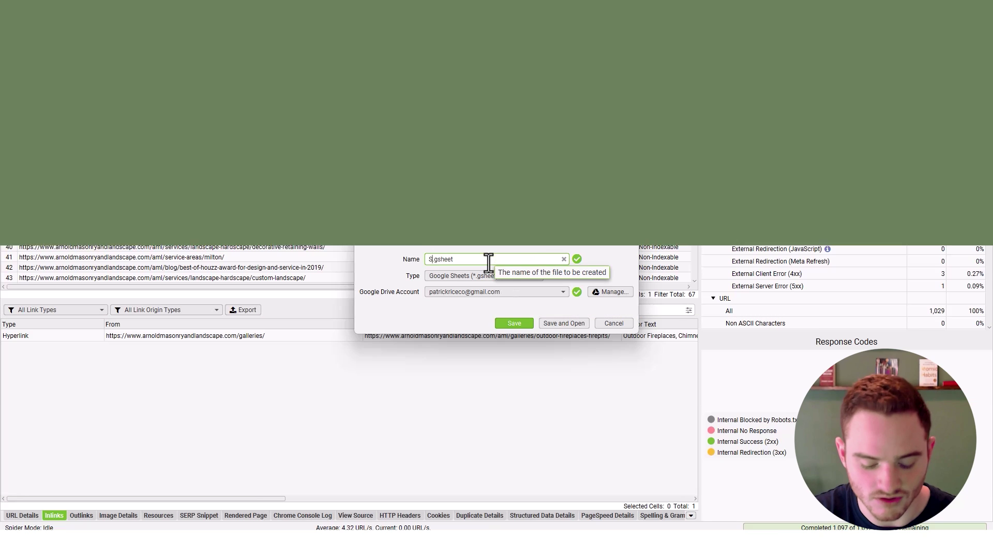
{"action": "type", "text": "onry - "}
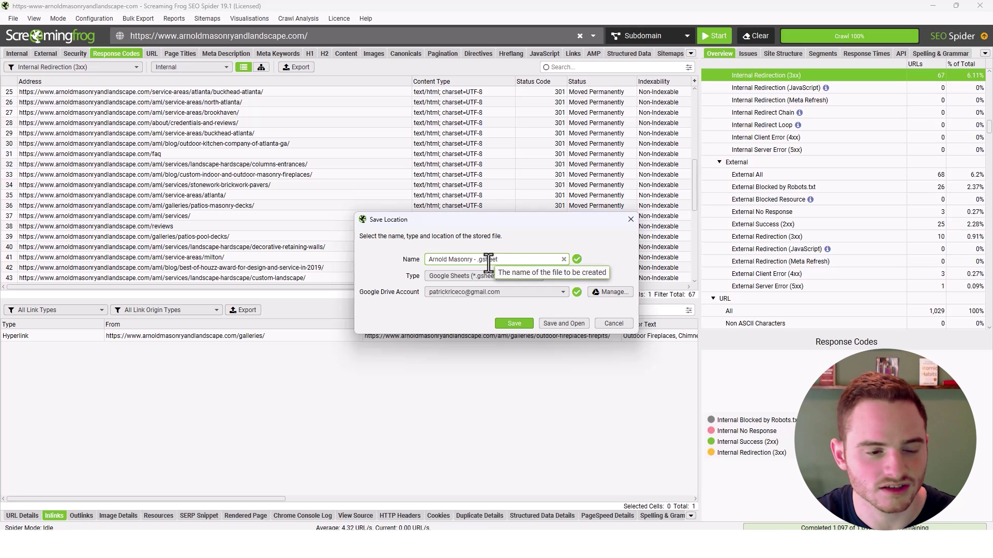
{"action": "type", "text": "Broken Lin"}
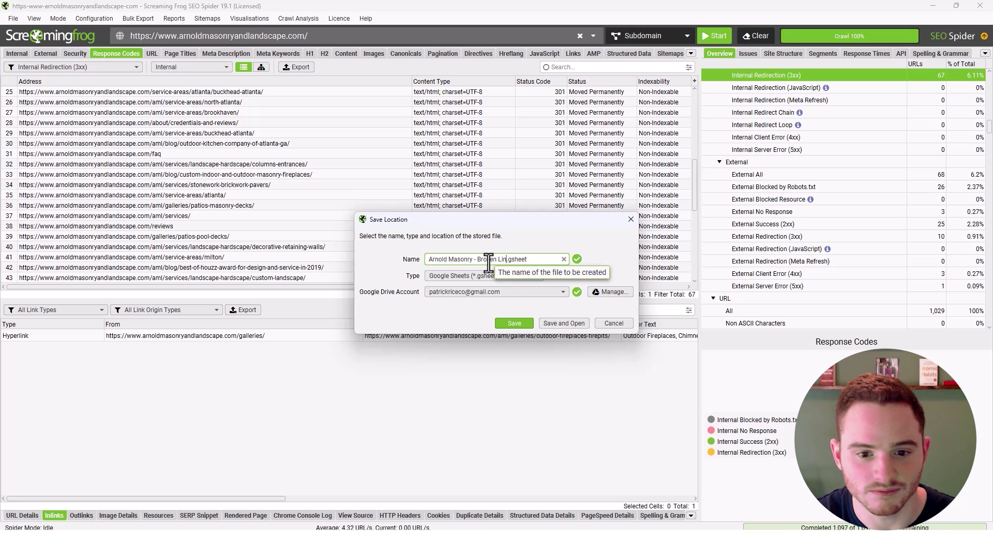
{"action": "type", "text": "ks"}
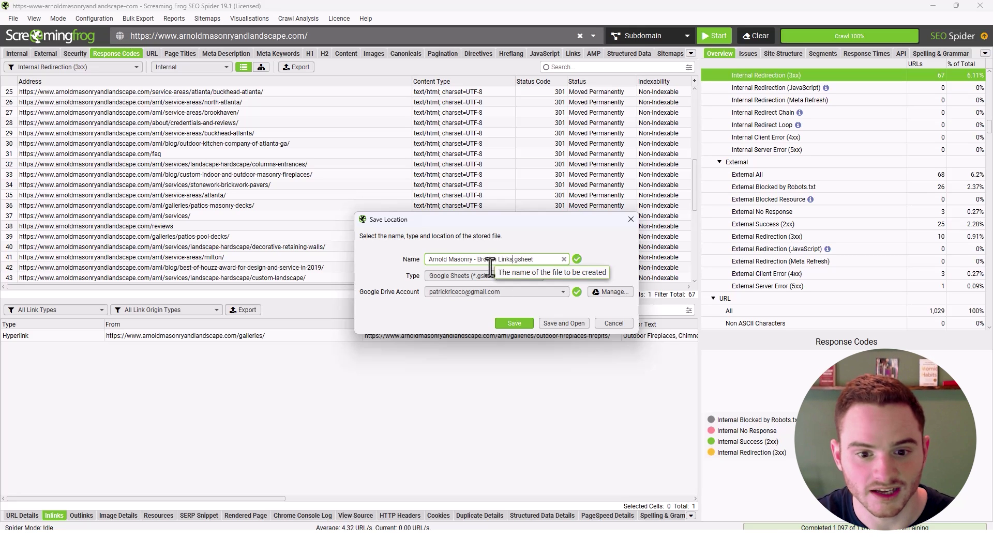
- Save the export to Google Sheets, widen column B and check the first redirect's destination page
{"action": "left_click", "coordinate": [557, 324]}
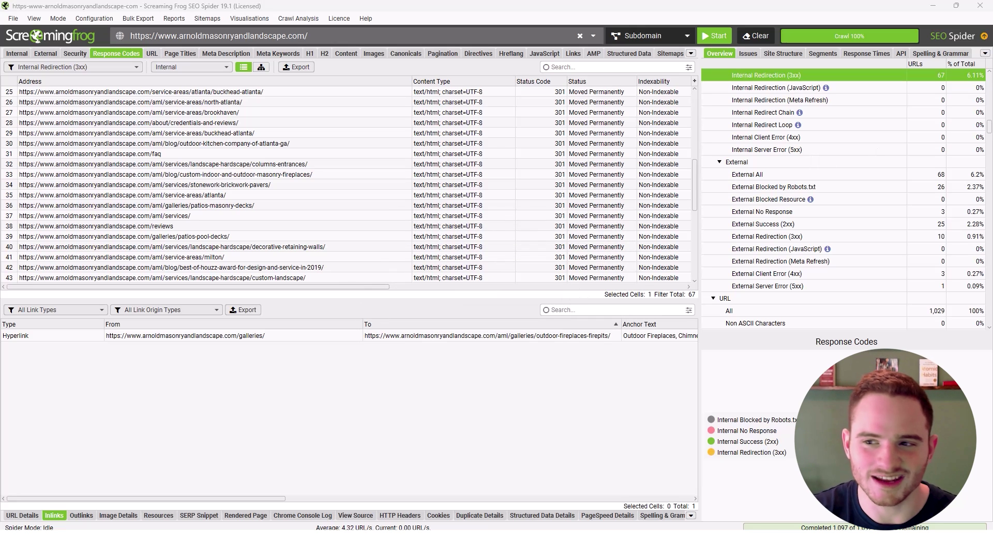
{"action": "left_click_drag", "start_coordinate": [946, 65], "coordinate": [388, 29]}
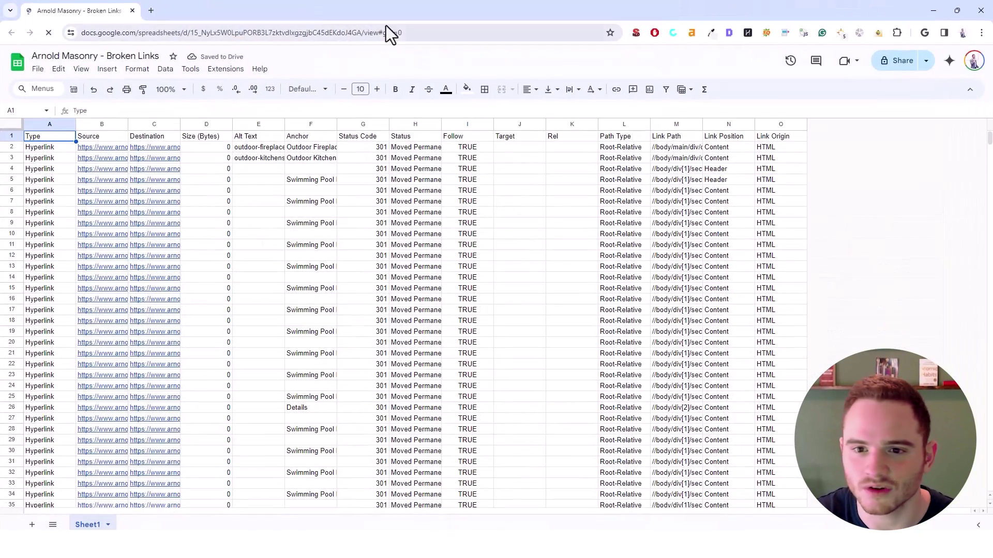
{"action": "left_click_drag", "start_coordinate": [128, 124], "coordinate": [685, 126]}
{"action": "left_click", "coordinate": [269, 148]}
{"action": "left_click", "coordinate": [560, 148]}
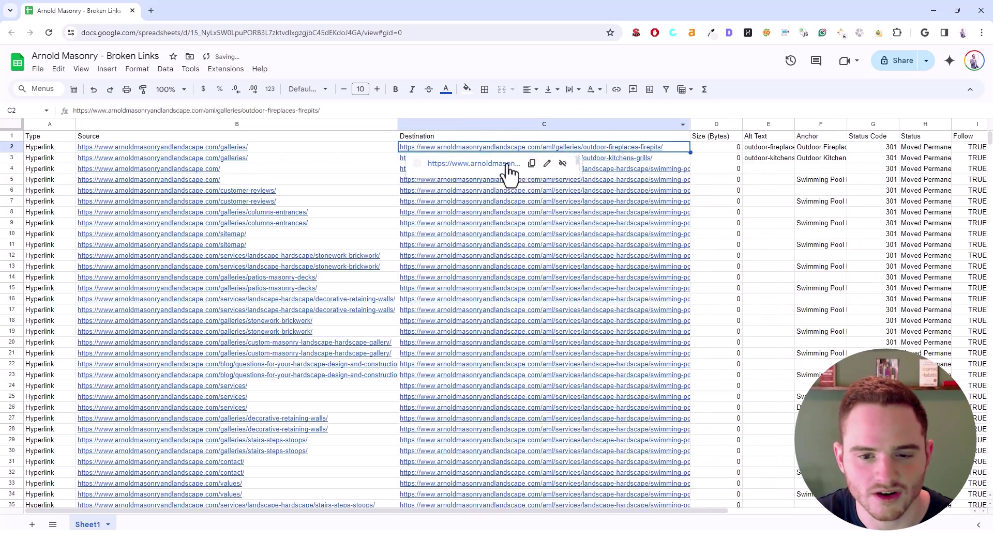
{"action": "left_click", "coordinate": [490, 164]}
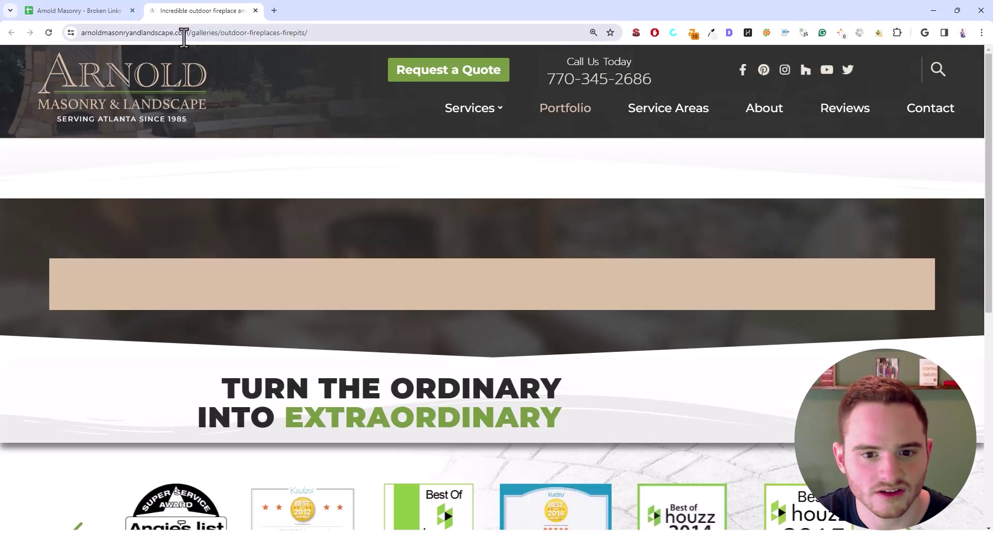
{"action": "left_click_drag", "start_coordinate": [184, 33], "coordinate": [368, 33]}
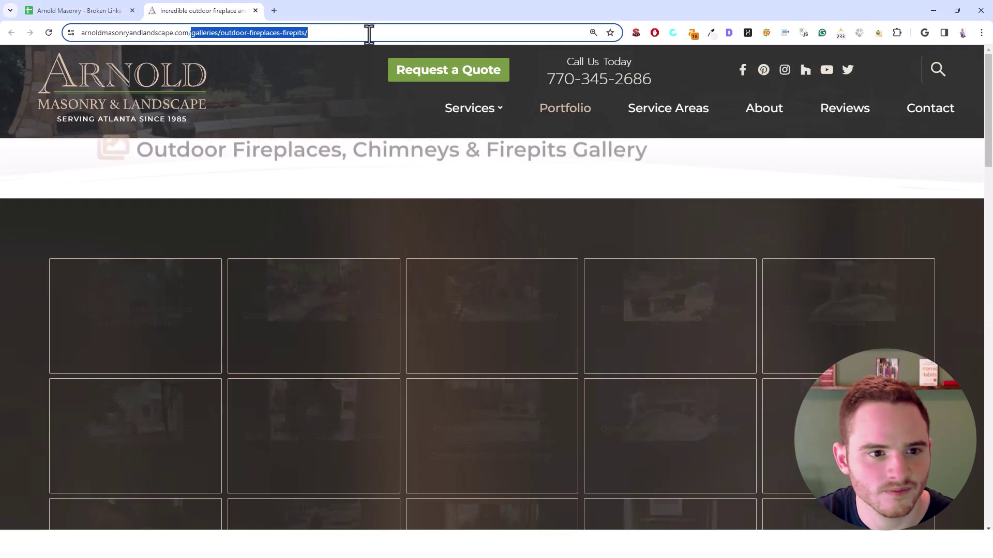
{"action": "left_click", "coordinate": [378, 32]}
{"action": "left_click", "coordinate": [87, 2]}
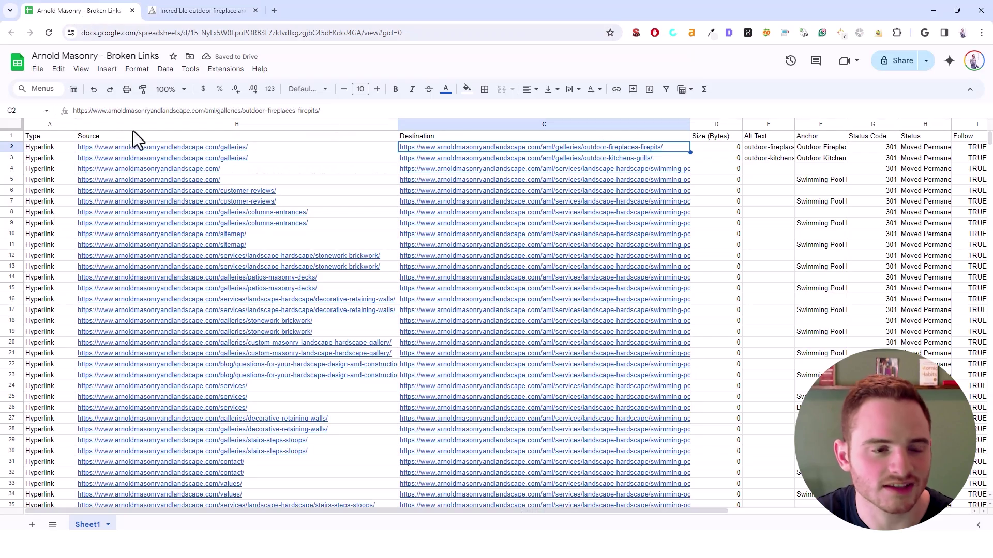
- Inspect the source and destination columns and 301 Moved Permanently statuses down to row 2324
{"action": "scroll", "coordinate": [269, 231], "scroll_direction": "down", "scroll_amount": 5}
{"action": "left_click", "coordinate": [308, 125]}
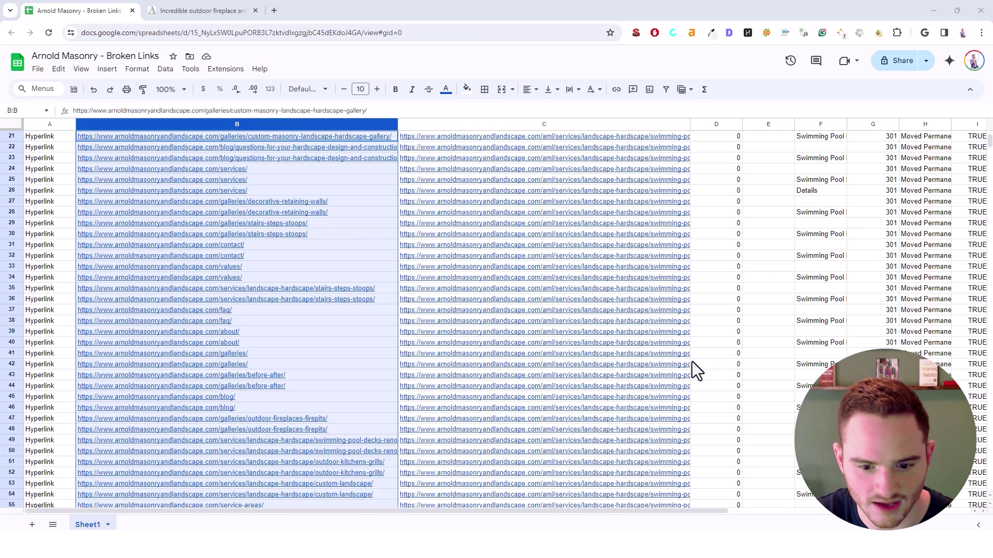
{"action": "left_click", "coordinate": [290, 299]}
{"action": "left_click", "coordinate": [444, 125]}
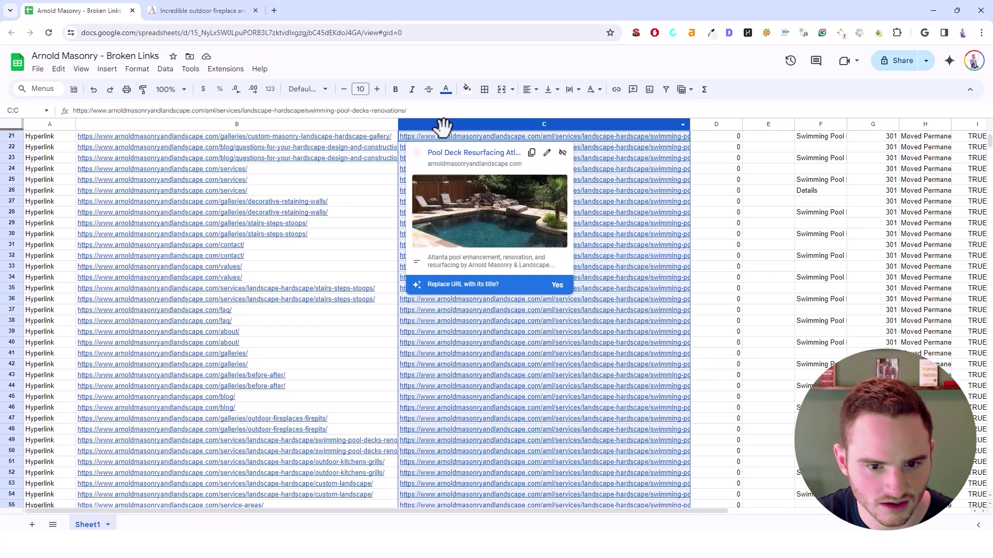
{"action": "scroll", "coordinate": [705, 290], "scroll_direction": "down", "scroll_amount": 1}
{"action": "right_click", "coordinate": [706, 290]}
{"action": "left_click", "coordinate": [931, 169]}
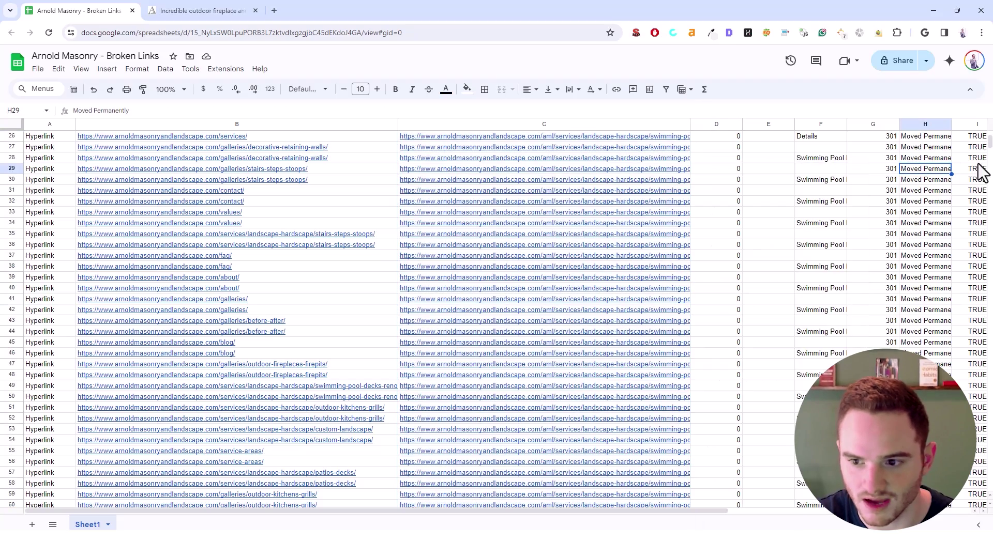
{"action": "left_click_drag", "start_coordinate": [989, 153], "coordinate": [976, 510]}
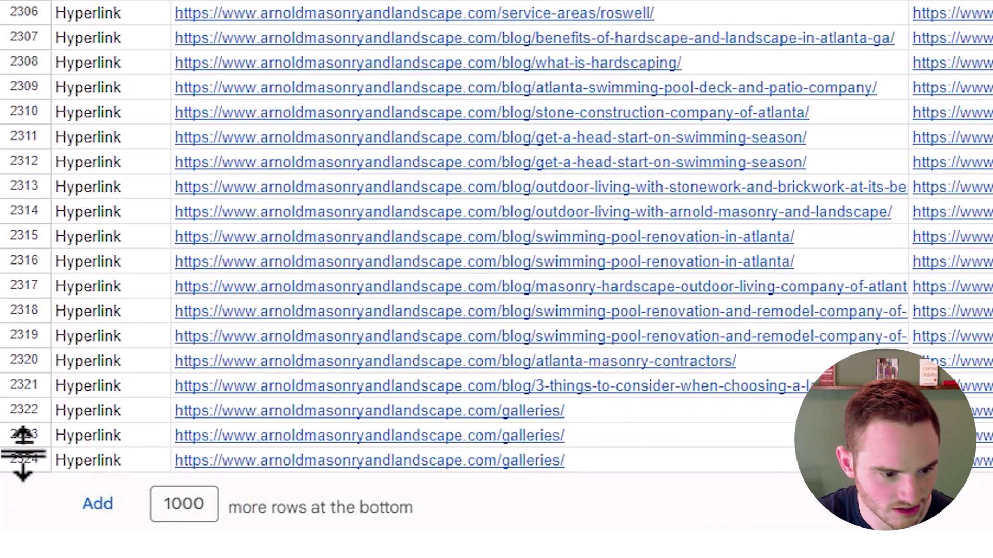
{"action": "left_click", "coordinate": [10, 470]}
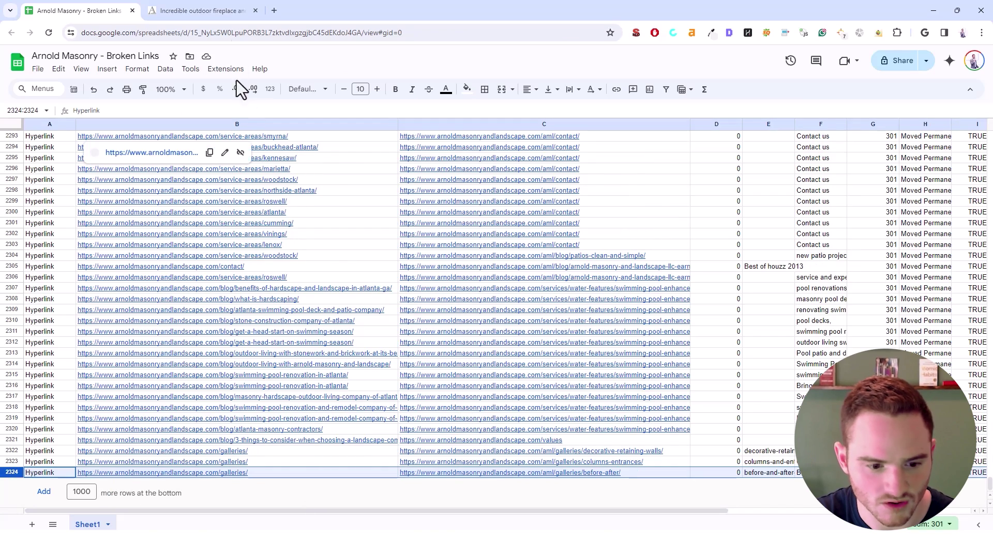
- Go from the fireplaces gallery tab to the Custom Landscape services page, then minimize Chrome
{"action": "left_click", "coordinate": [224, 1]}
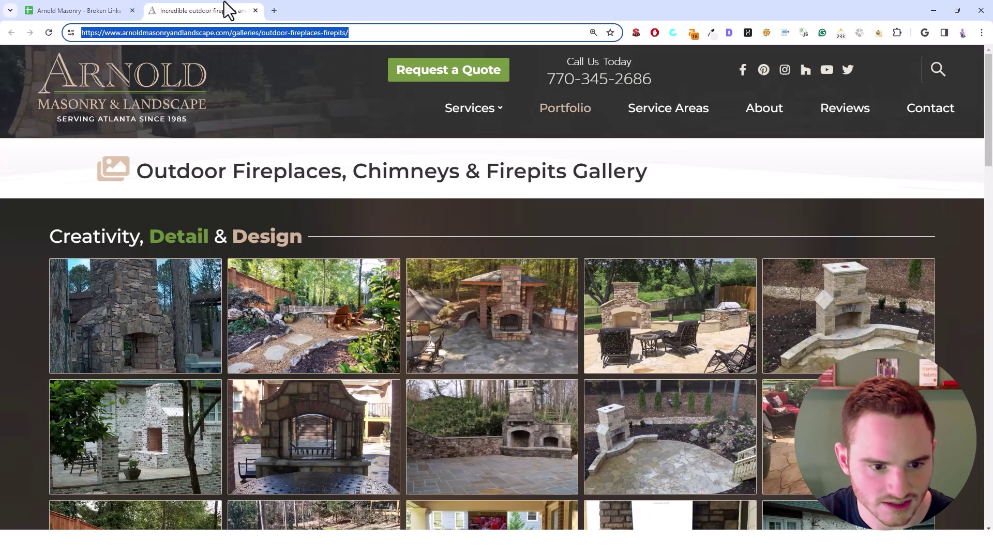
{"action": "left_click", "coordinate": [421, 153]}
{"action": "mouse_move", "coordinate": [478, 111]}
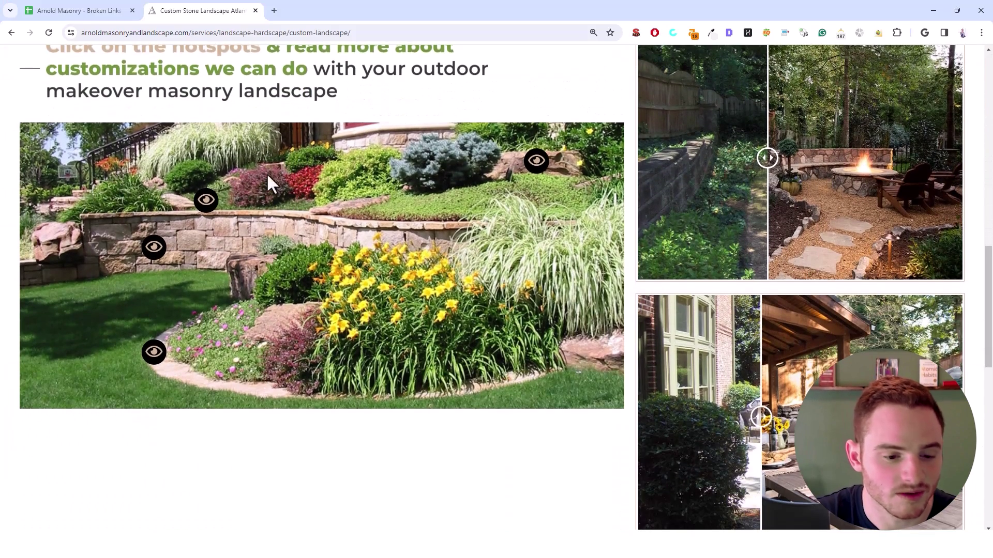
{"action": "left_click", "coordinate": [937, 15]}
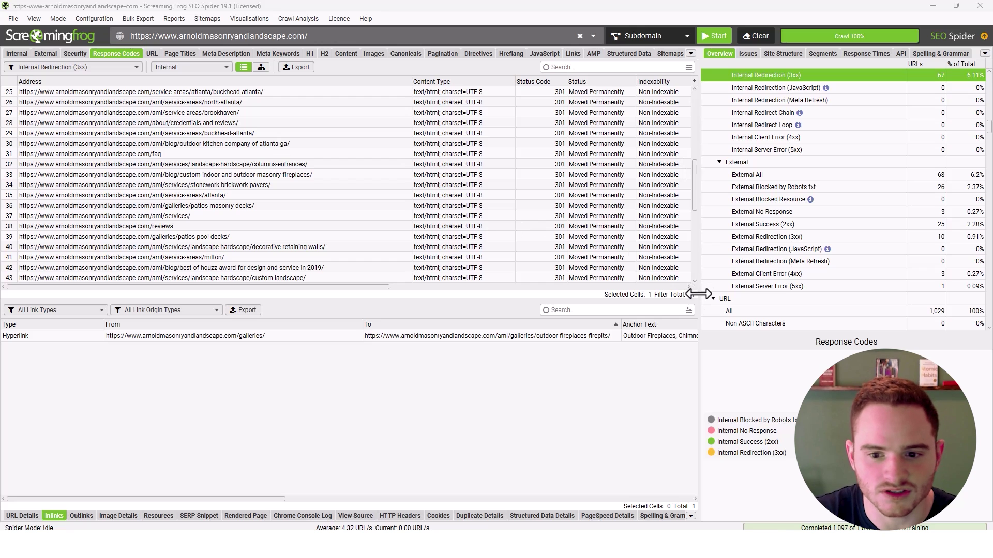
- Show the Issues list in a wider pane and view internal URLs blocked by robots.txt
{"action": "left_click_drag", "start_coordinate": [699, 288], "coordinate": [706, 289]}
{"action": "left_click", "coordinate": [754, 54]}
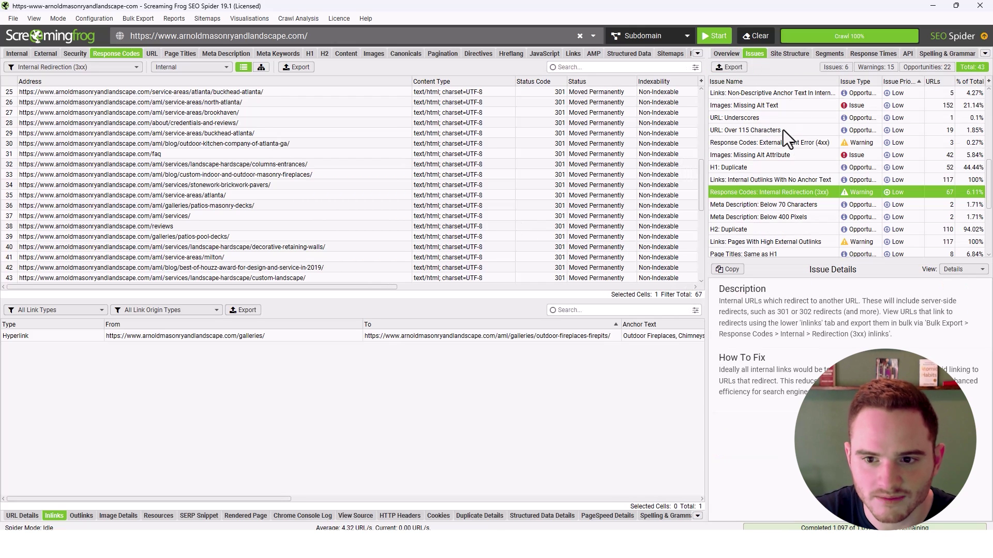
{"action": "scroll", "coordinate": [771, 194], "scroll_direction": "up", "scroll_amount": 6}
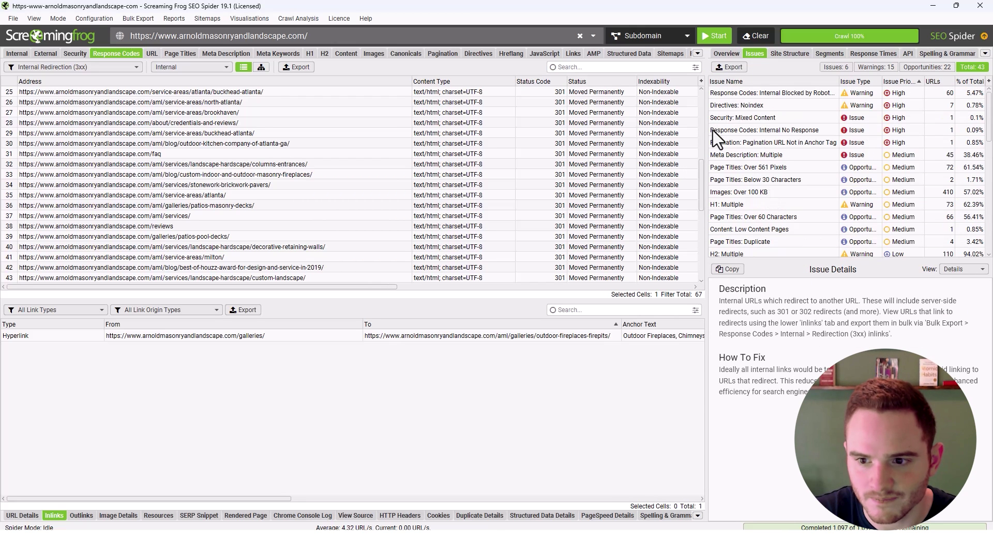
{"action": "left_click_drag", "start_coordinate": [707, 133], "coordinate": [605, 137]}
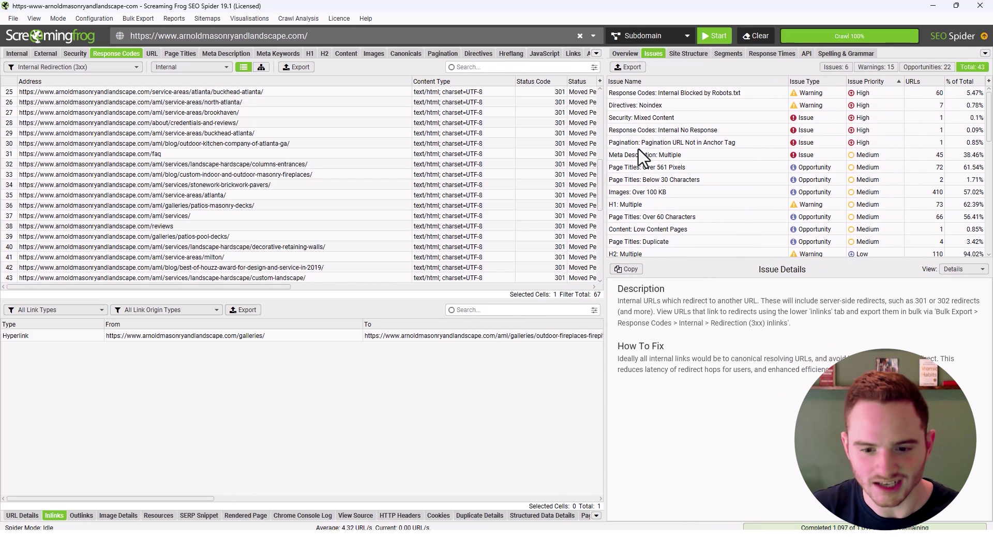
{"action": "left_click", "coordinate": [741, 93]}
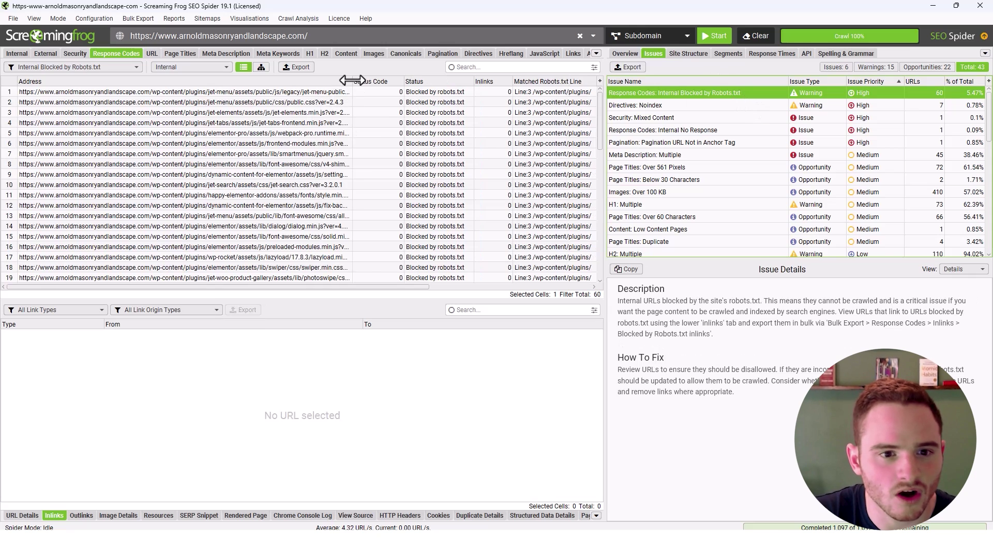
{"action": "left_click_drag", "start_coordinate": [353, 81], "coordinate": [481, 95]}
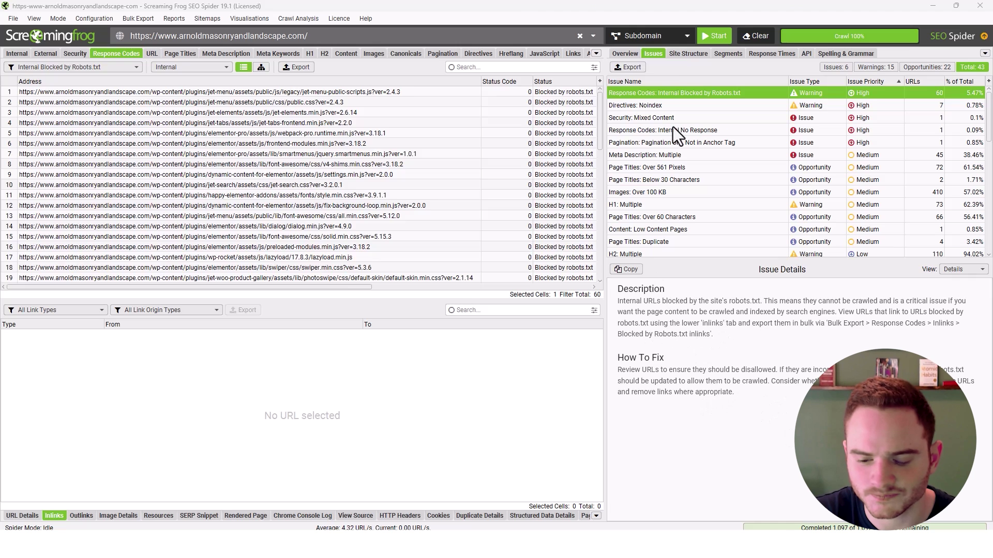
- Review the noindex, no-response and pagination issues, then list page titles over 561 pixels
{"action": "left_click", "coordinate": [672, 105]}
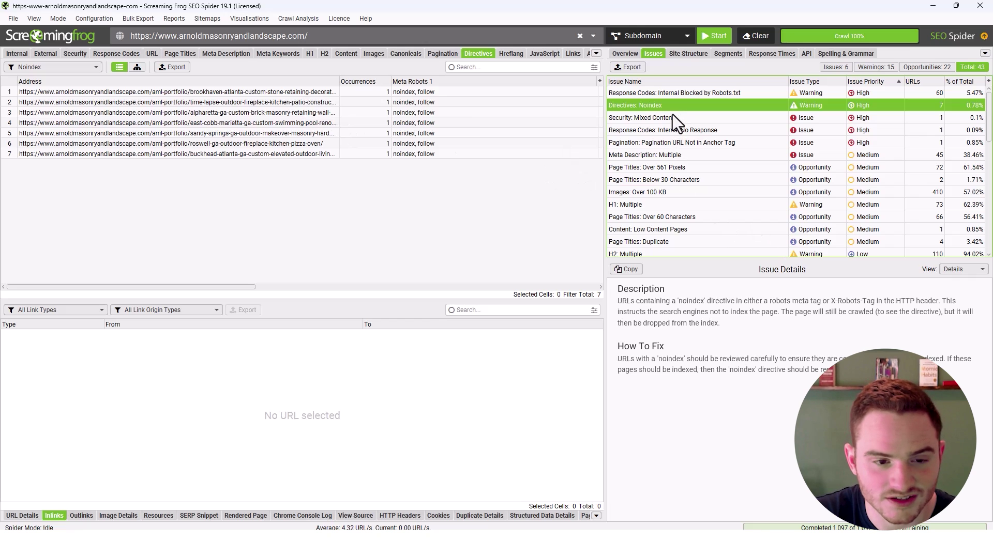
{"action": "left_click", "coordinate": [669, 129]}
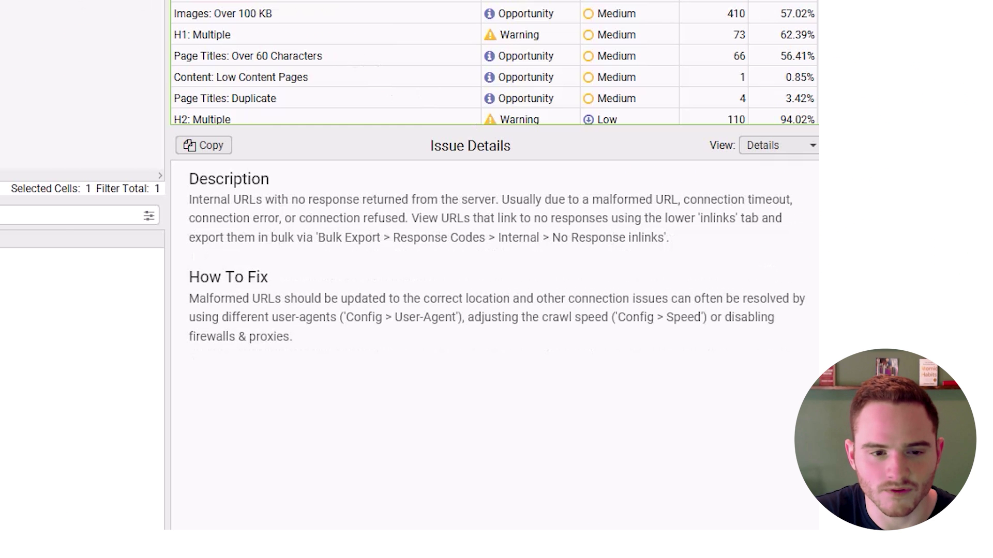
{"action": "left_click", "coordinate": [298, 2]}
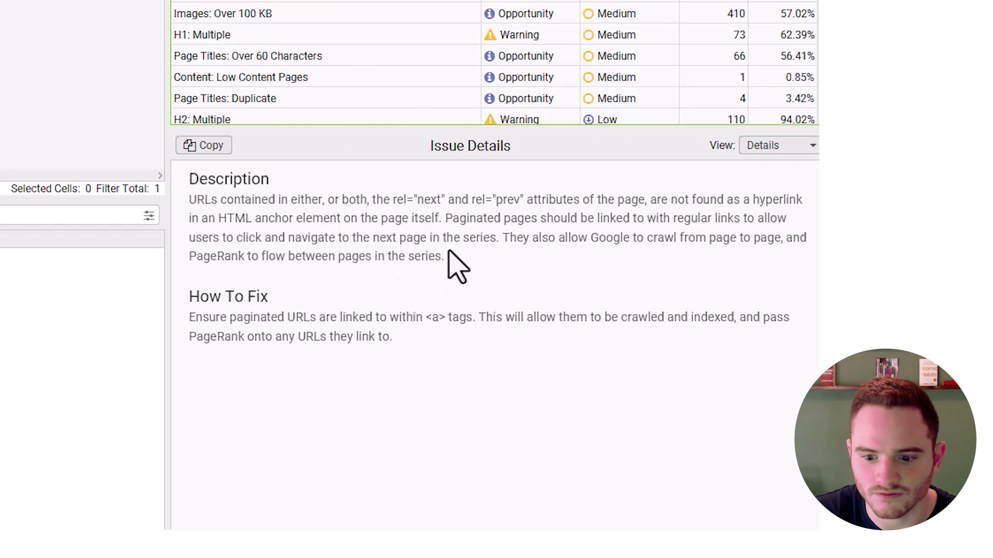
{"action": "left_click", "coordinate": [271, 1]}
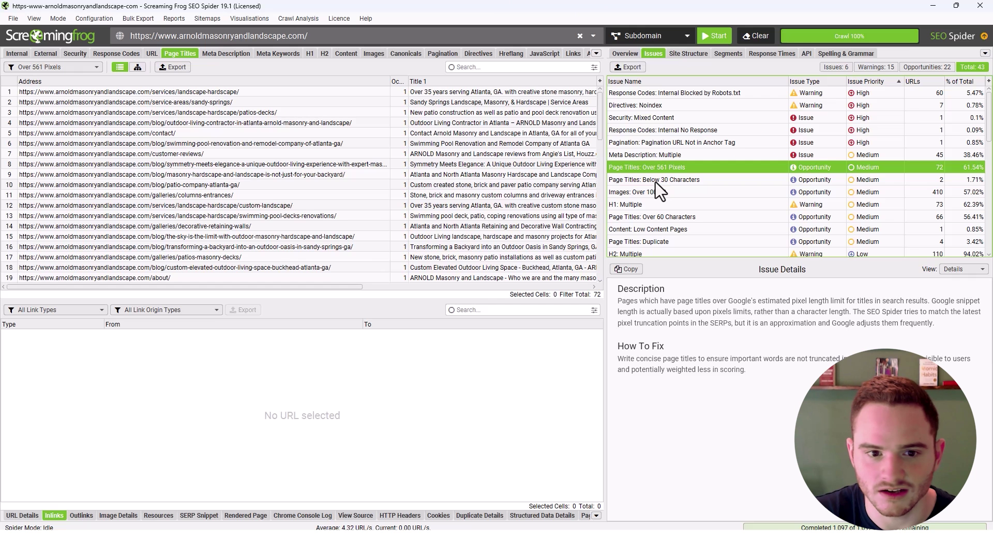
- Narrow the Address column and check inlinks for the first three long-title pages
{"action": "left_click_drag", "start_coordinate": [391, 81], "coordinate": [204, 81]}
{"action": "left_click", "coordinate": [303, 95]}
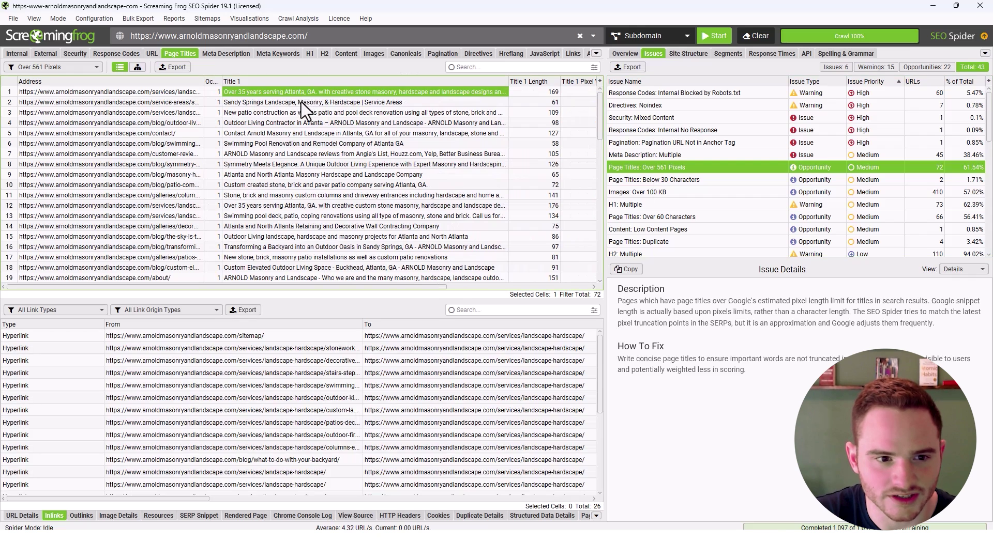
{"action": "left_click", "coordinate": [301, 101]}
{"action": "left_click", "coordinate": [288, 117]}
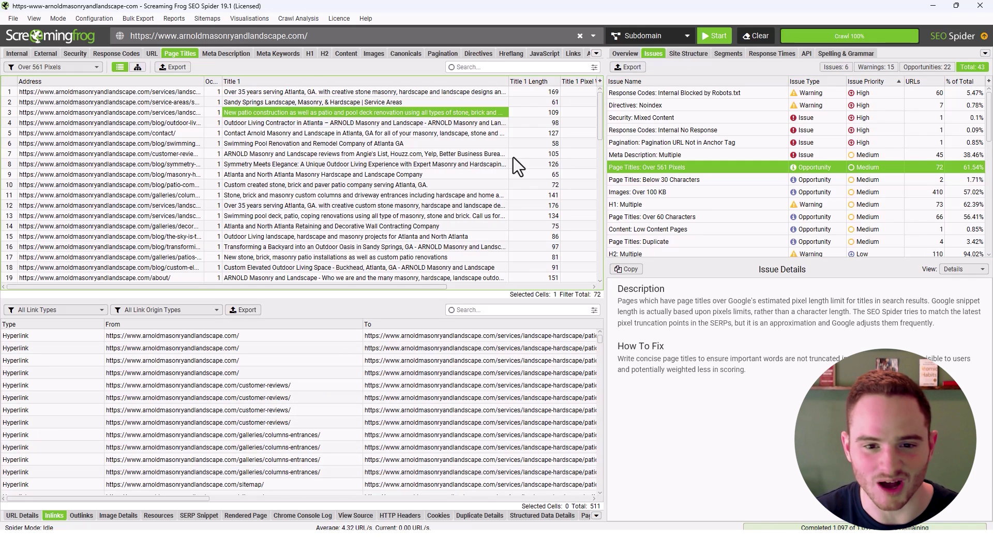
- Export the long titles as Google Sheet 'Arnold - page_titles_over_561_pixels', then show titles below 30 characters
{"action": "left_click", "coordinate": [174, 67]}
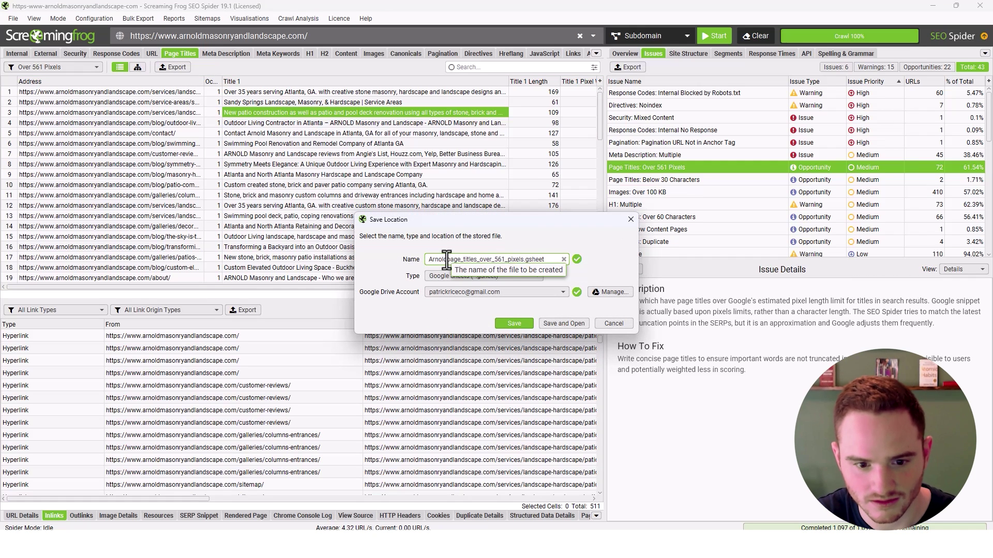
{"action": "left_click", "coordinate": [610, 326]}
{"action": "left_click", "coordinate": [693, 183]}
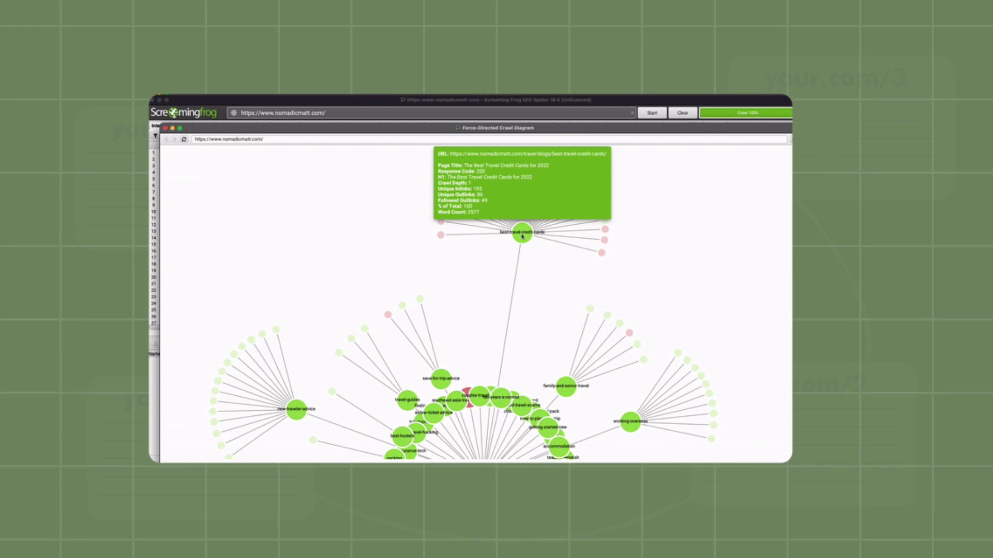
- Use Focus Here on the best-travel-credit-cards node to centre the crawl diagram on it
{"action": "right_click", "coordinate": [522, 236]}
{"action": "left_click", "coordinate": [530, 239]}
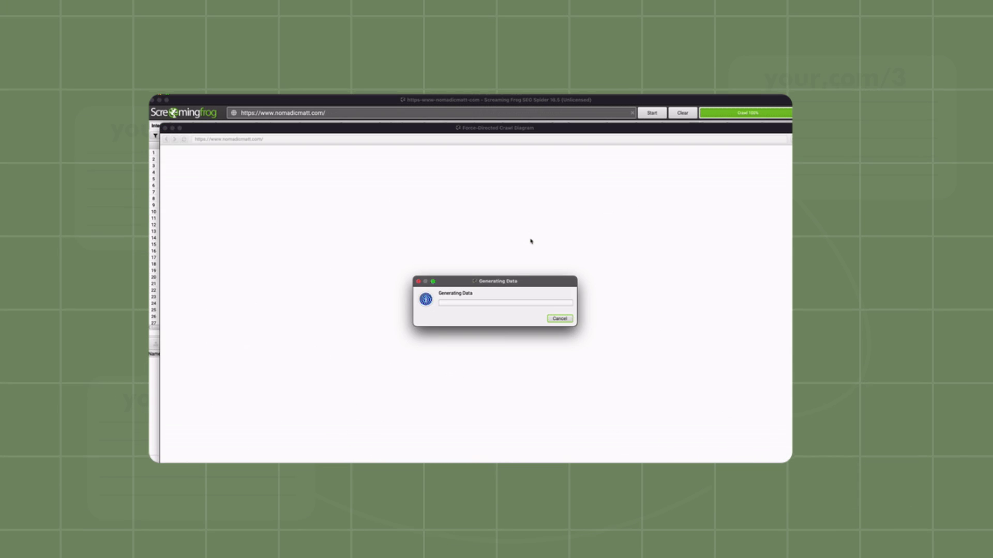
{"action": "scroll", "coordinate": [492, 328], "scroll_direction": "up", "scroll_amount": 5}
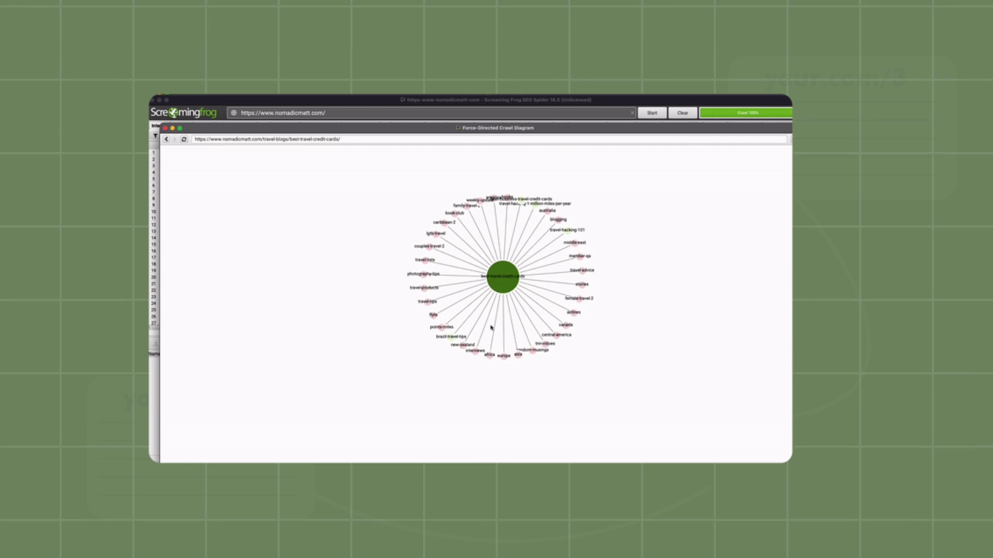